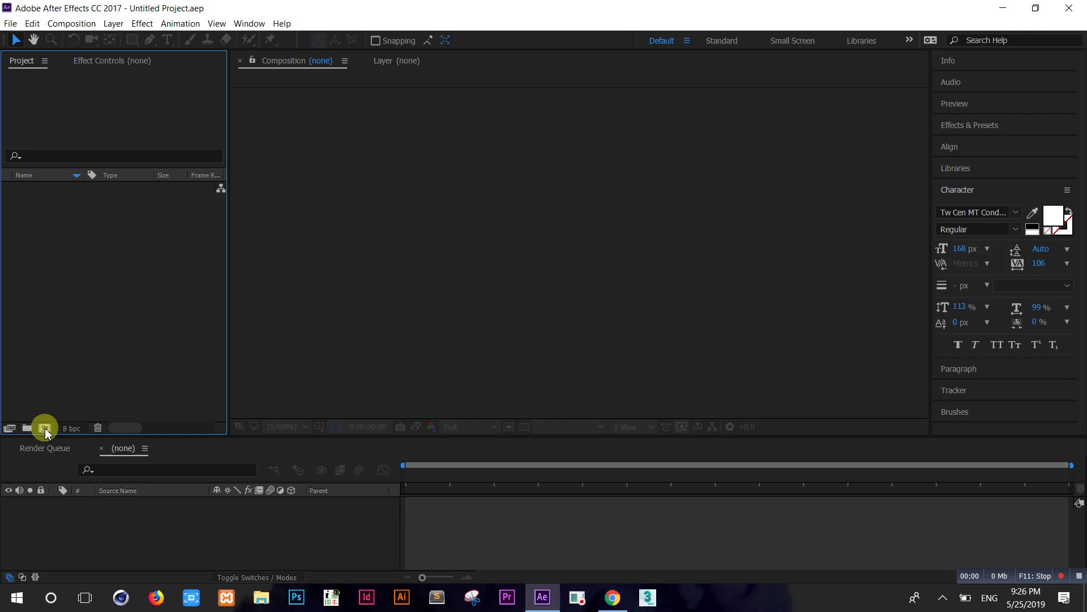
Create Comp 1 at 1920×1080, 30 fps, with a duration of 0:00:10:12
click(45, 428)
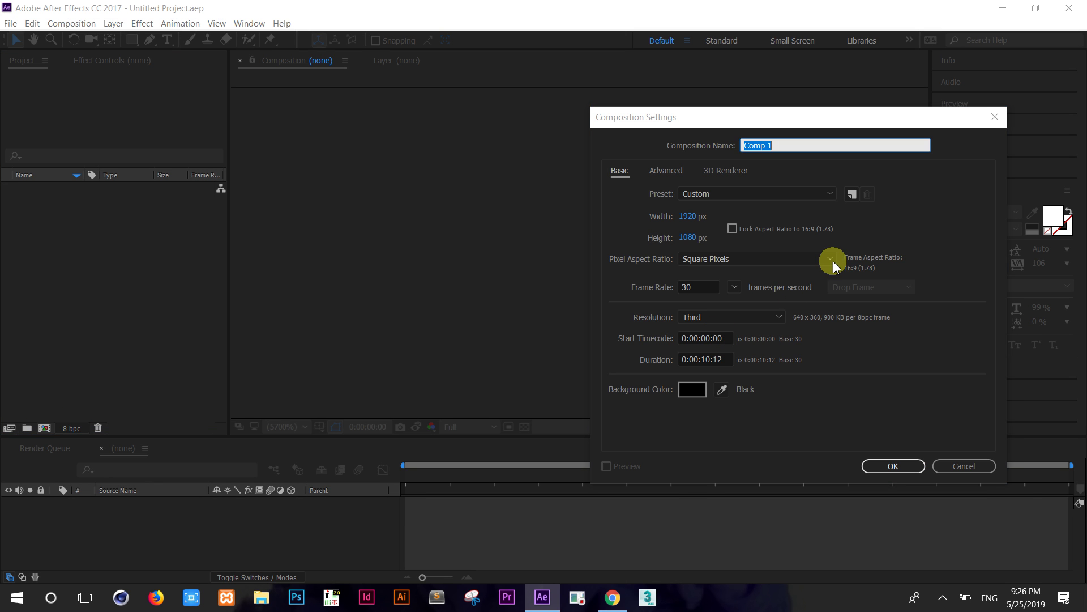
drag(750, 124, 624, 124)
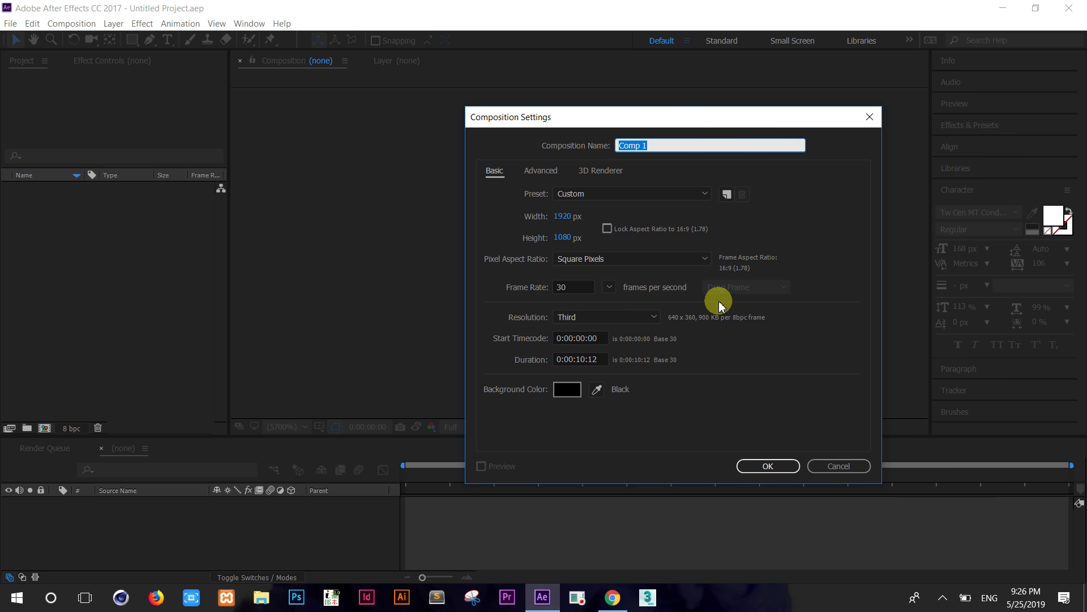
click(758, 464)
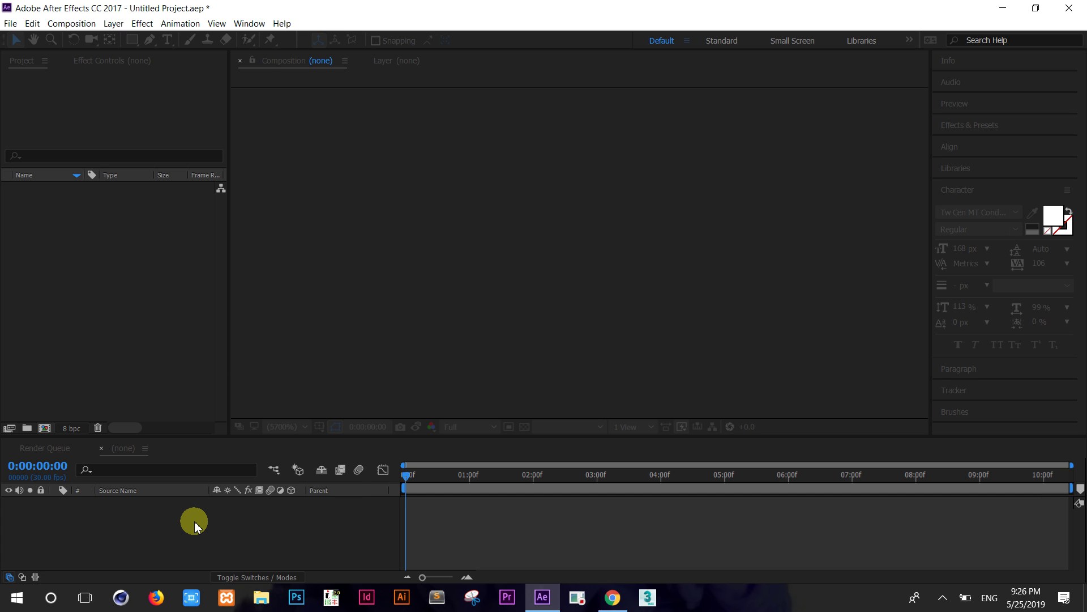
Add a comp-sized 1920×1080 Deep Yellow Solid 1 layer to the timeline
right_click(195, 521)
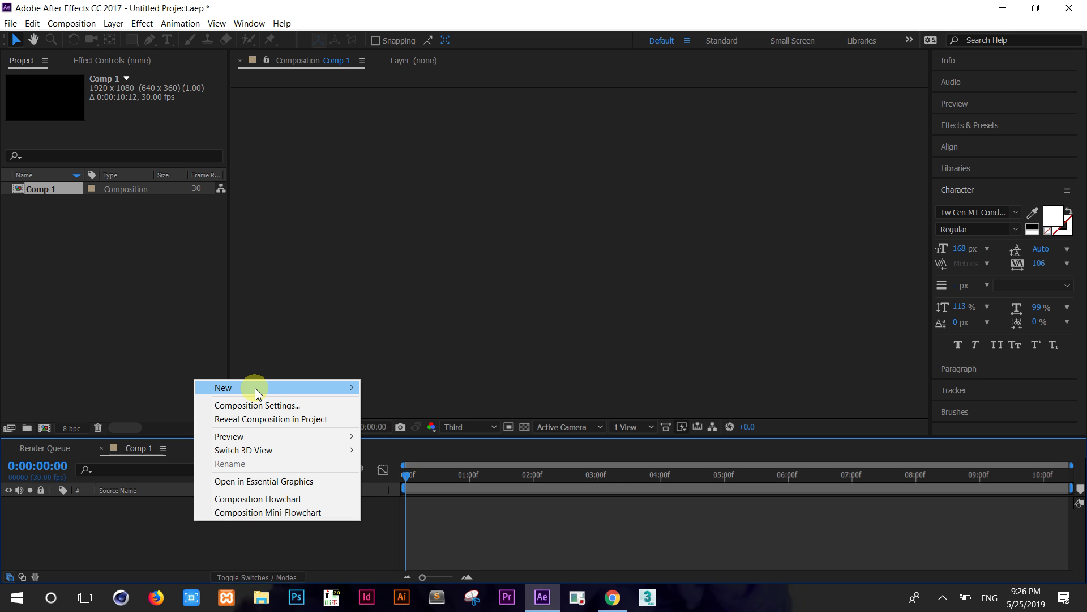
mouse_move(266, 390)
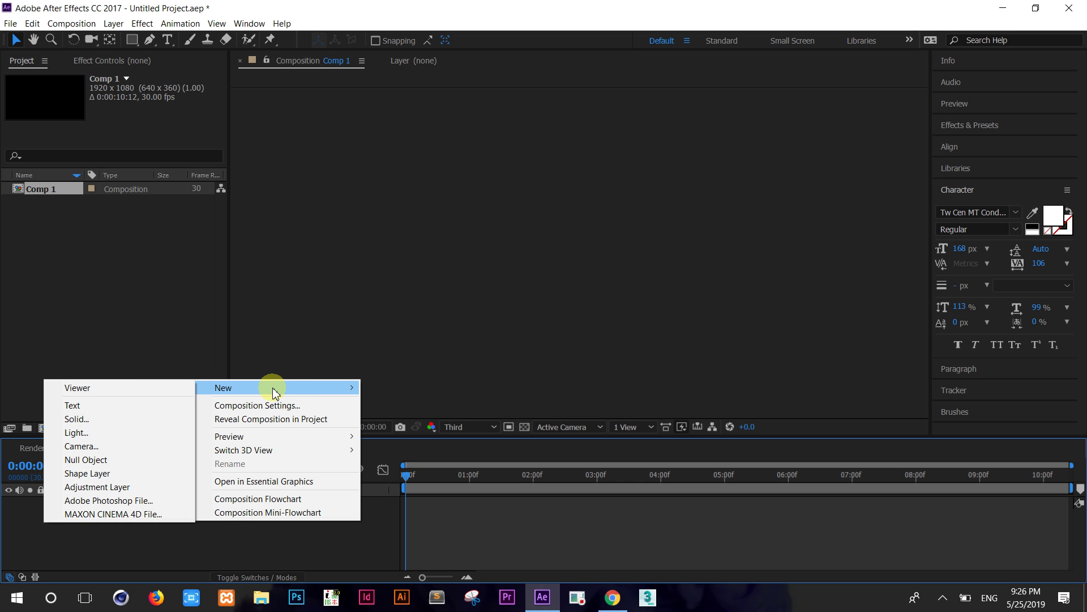
click(132, 425)
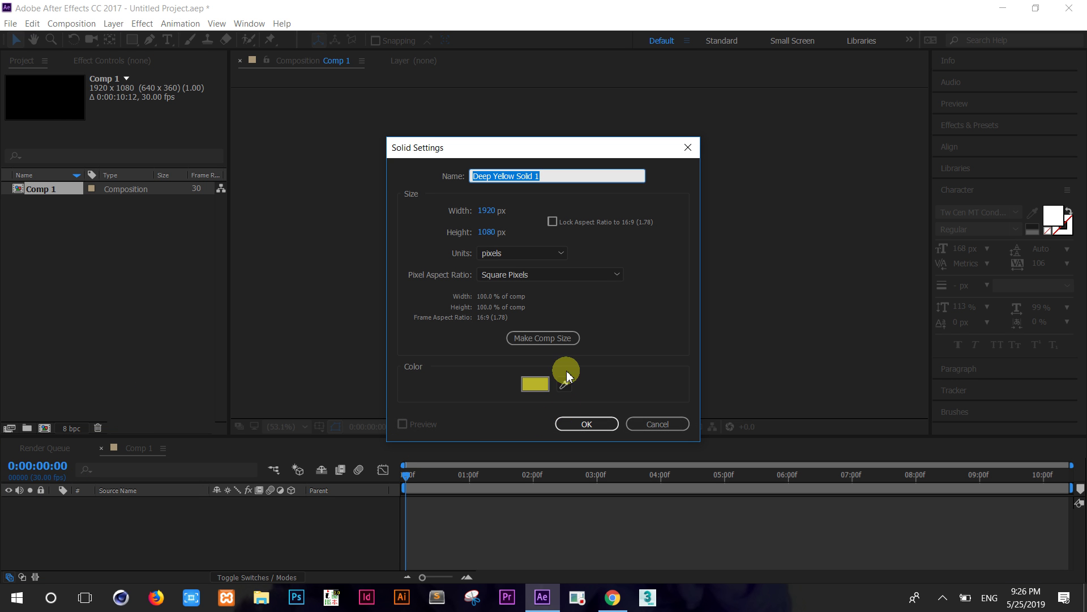
click(586, 424)
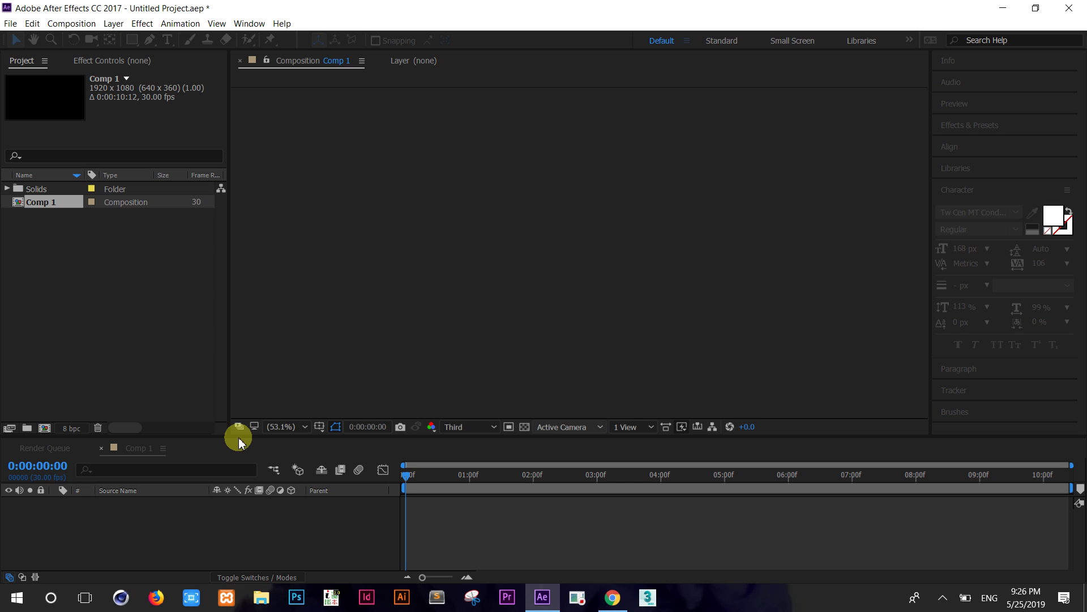
click(210, 474)
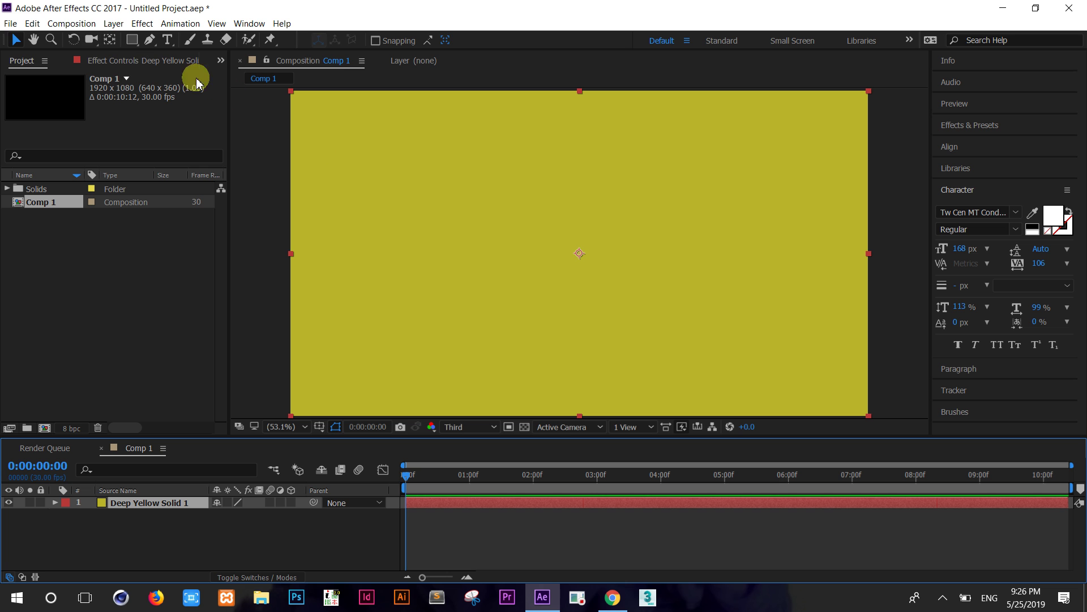
Drag Deep Yellow Solid 1's anchor point to its bottom-left corner and expand its Transform properties
click(111, 42)
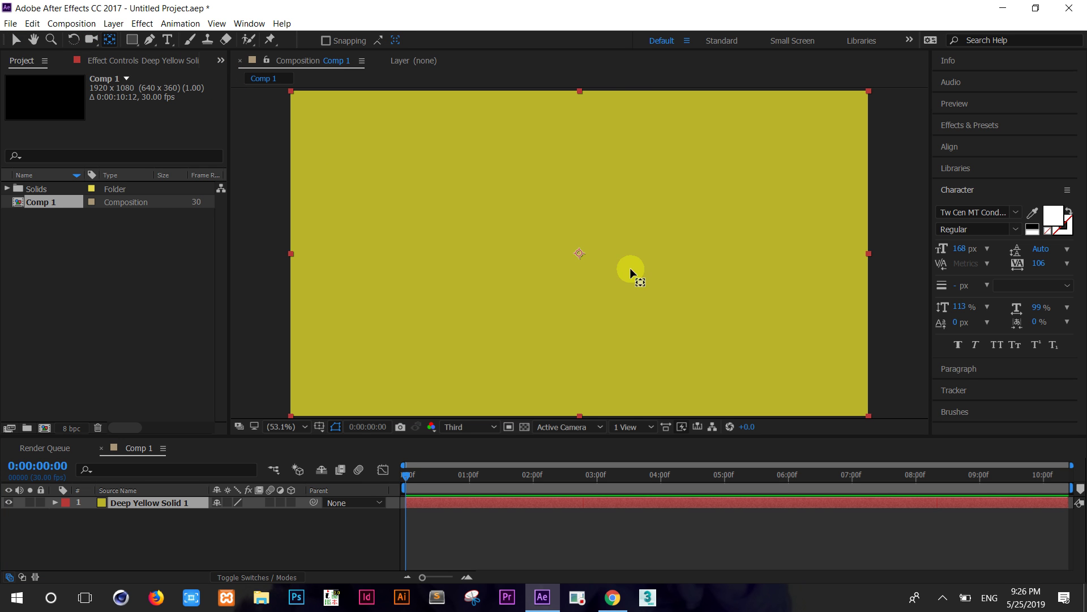
click(511, 293)
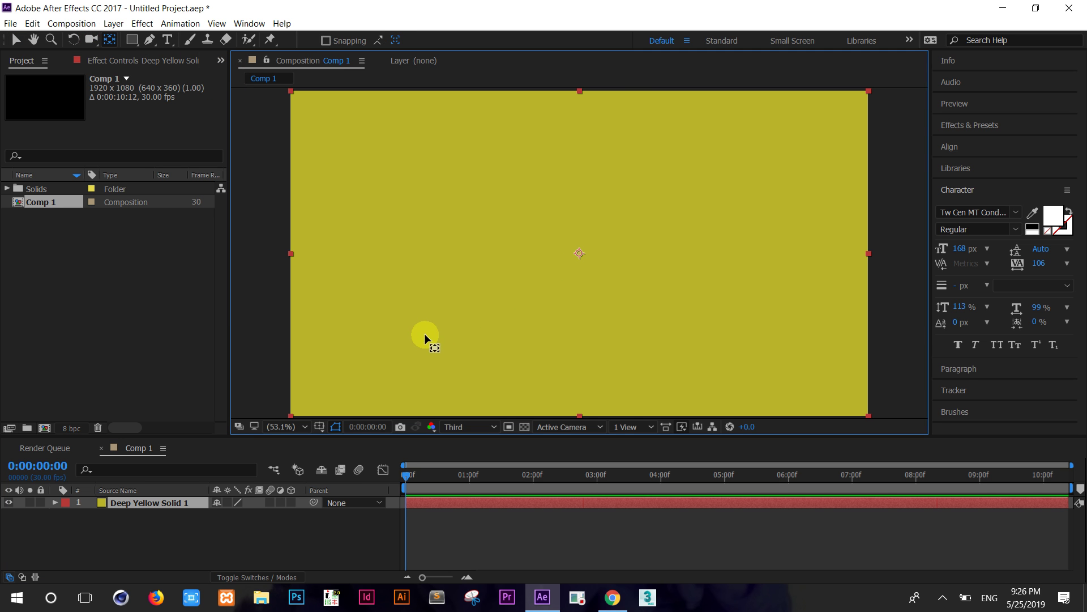
drag(296, 413, 295, 411)
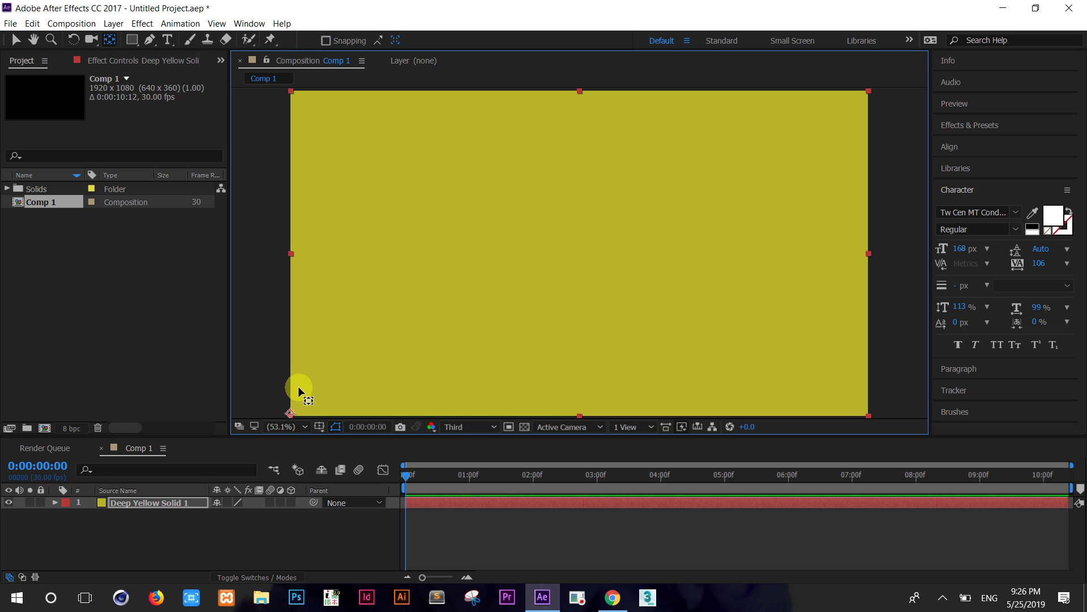
click(55, 502)
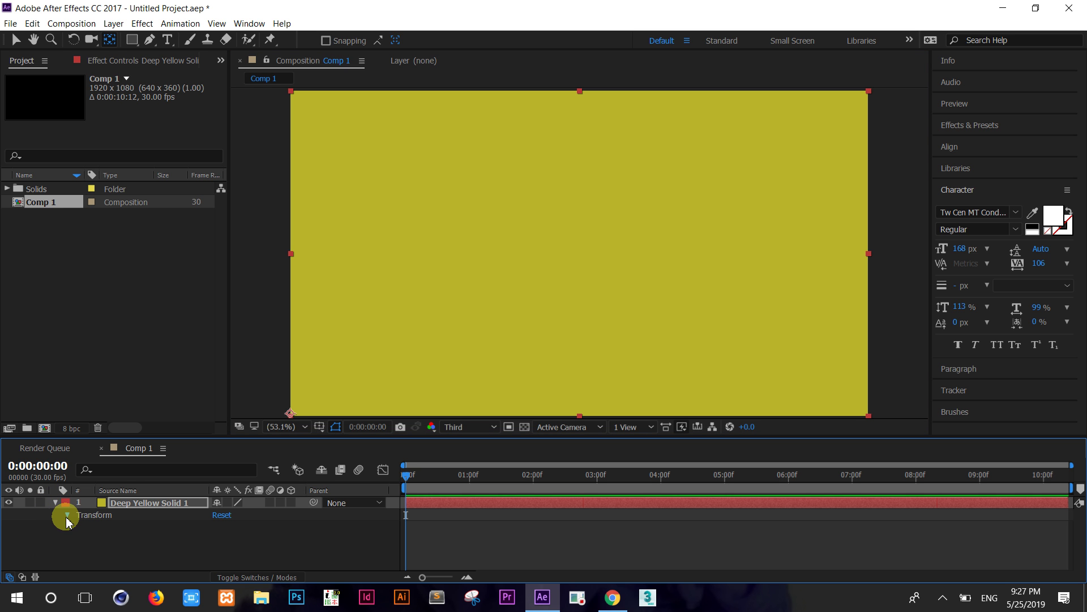
click(67, 517)
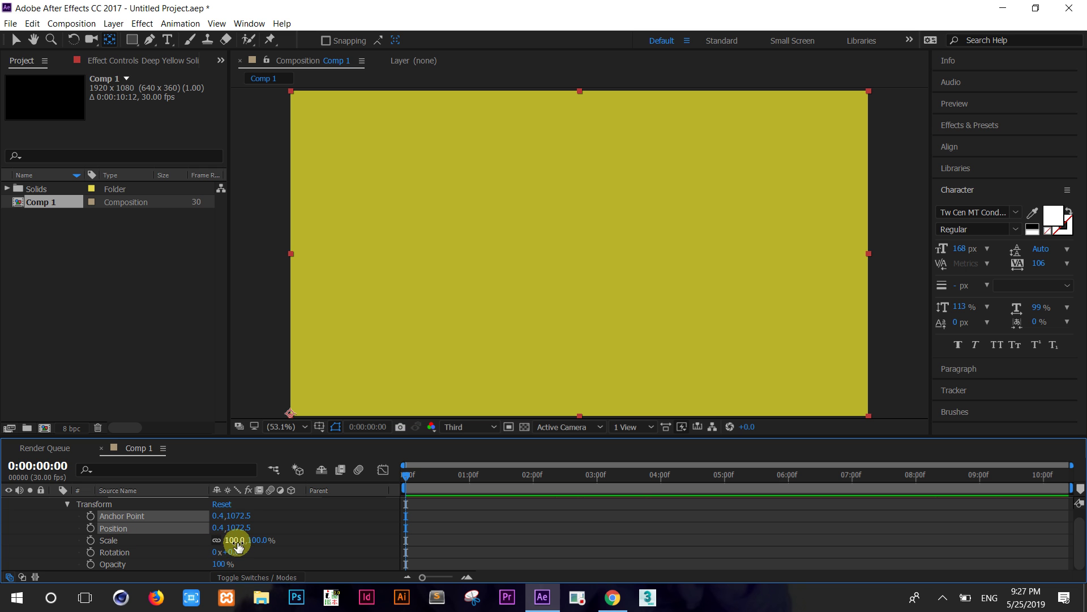
Set Deep Yellow Solid 1's Scale to 250.0,250.0%
drag(236, 543, 297, 544)
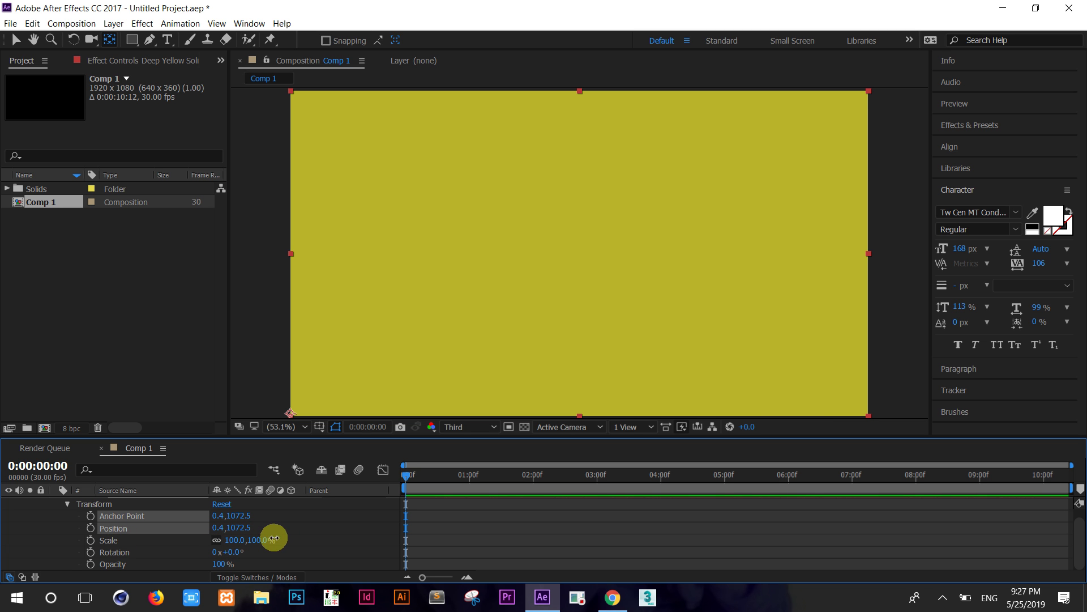
click(232, 544)
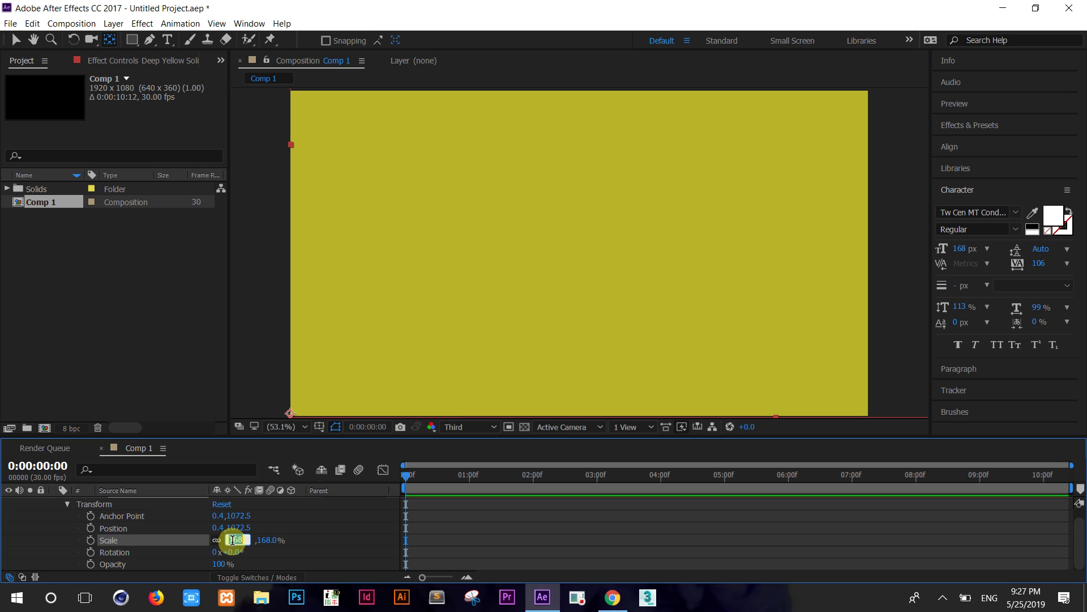
text(250)
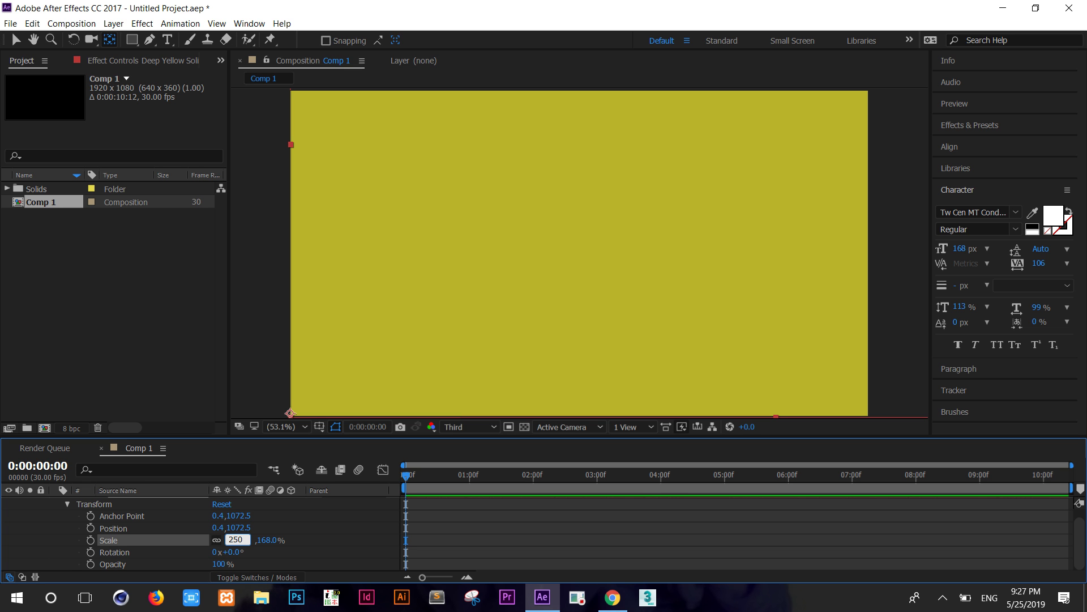
key(Return)
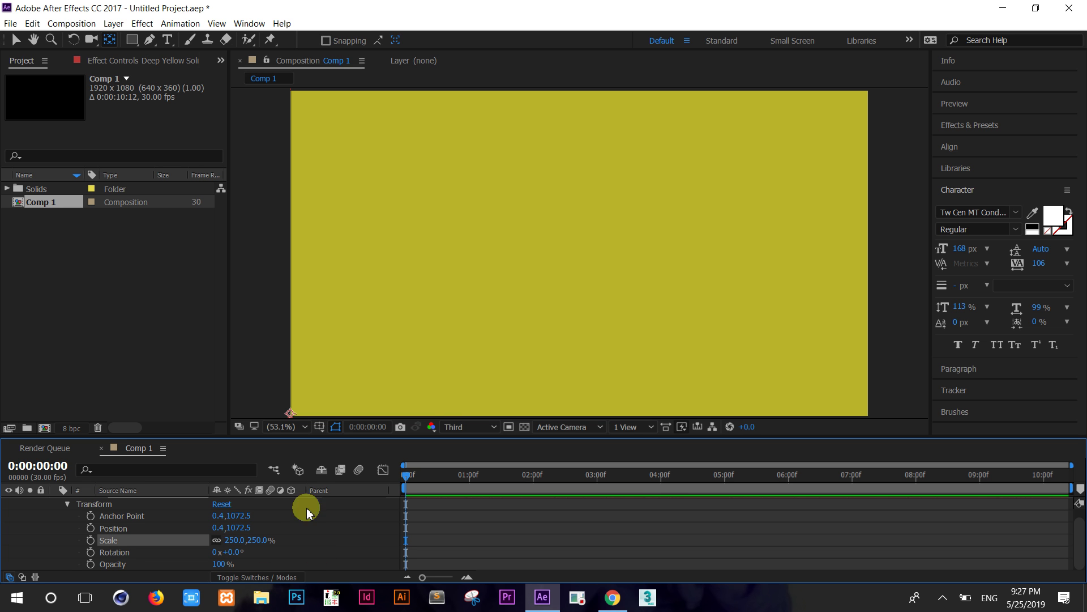
Set the viewer magnification back to Fit
scroll(564, 310, down, 5)
scroll(564, 310, down, 1)
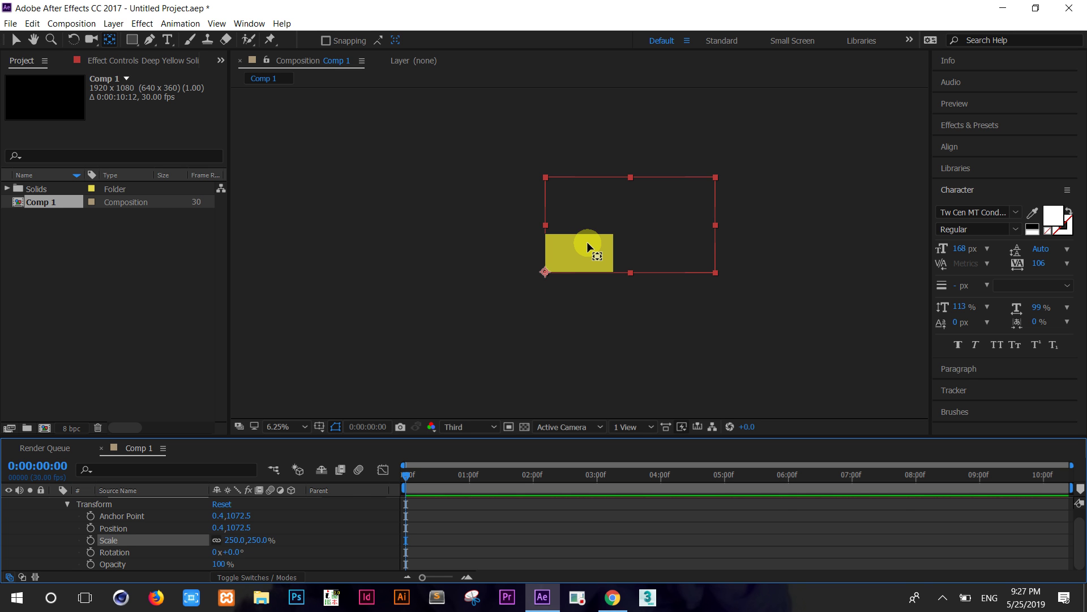
scroll(287, 431, up, 1)
click(293, 429)
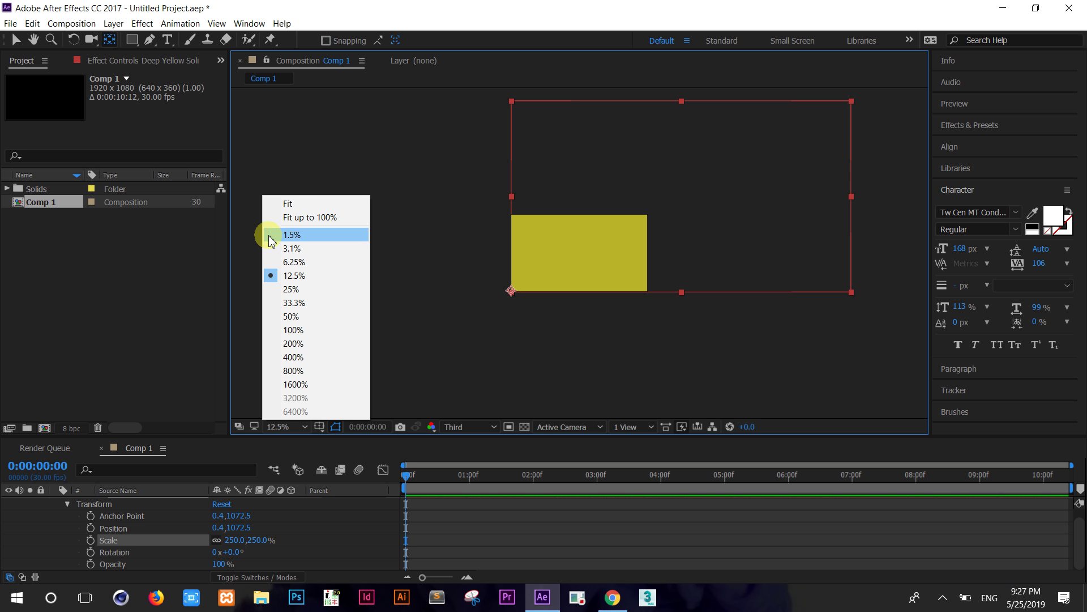
click(300, 205)
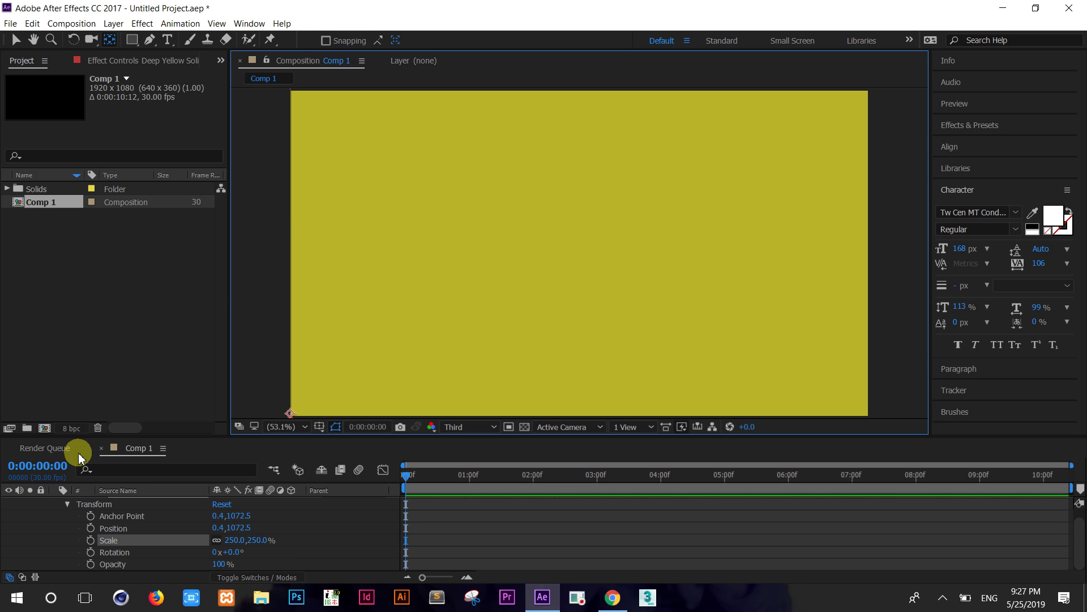
Set Deep Yellow Solid 1's Rotation to -94°, swinging it nearly out of frame
click(115, 553)
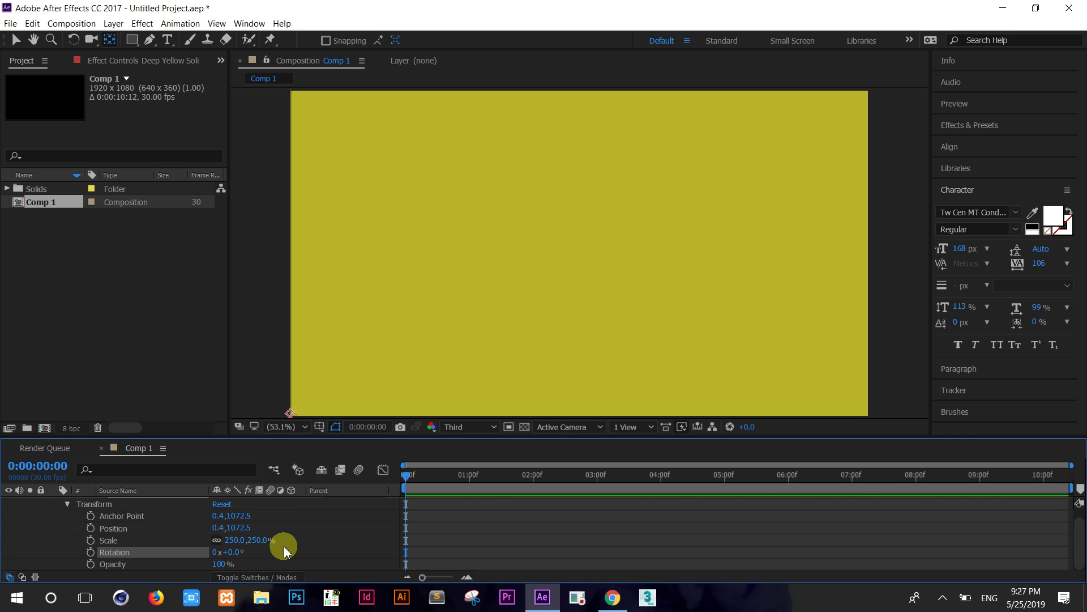
click(231, 552)
text(-94)
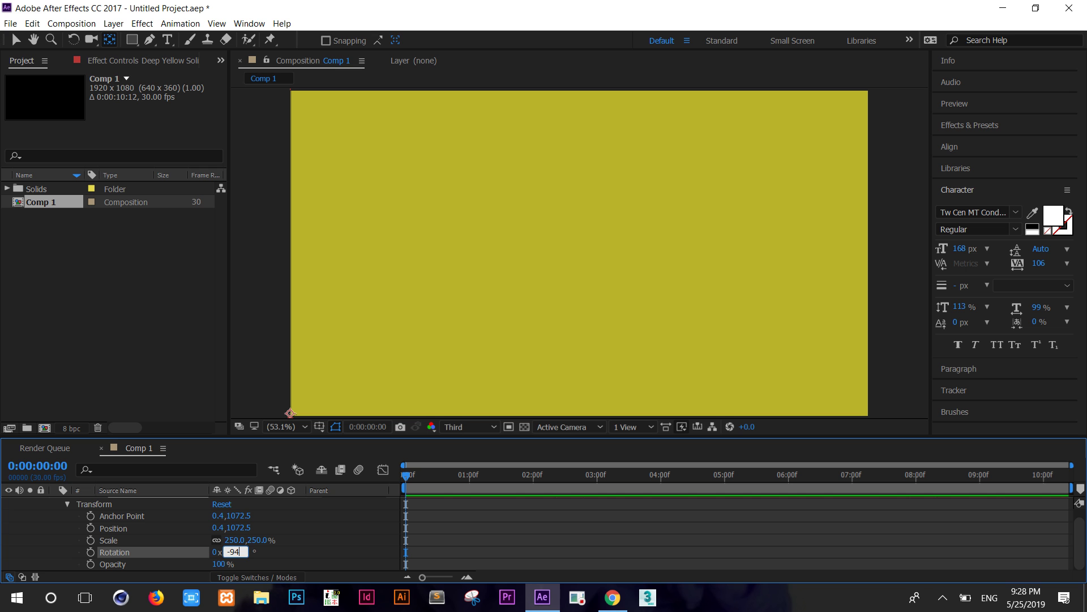
click(231, 555)
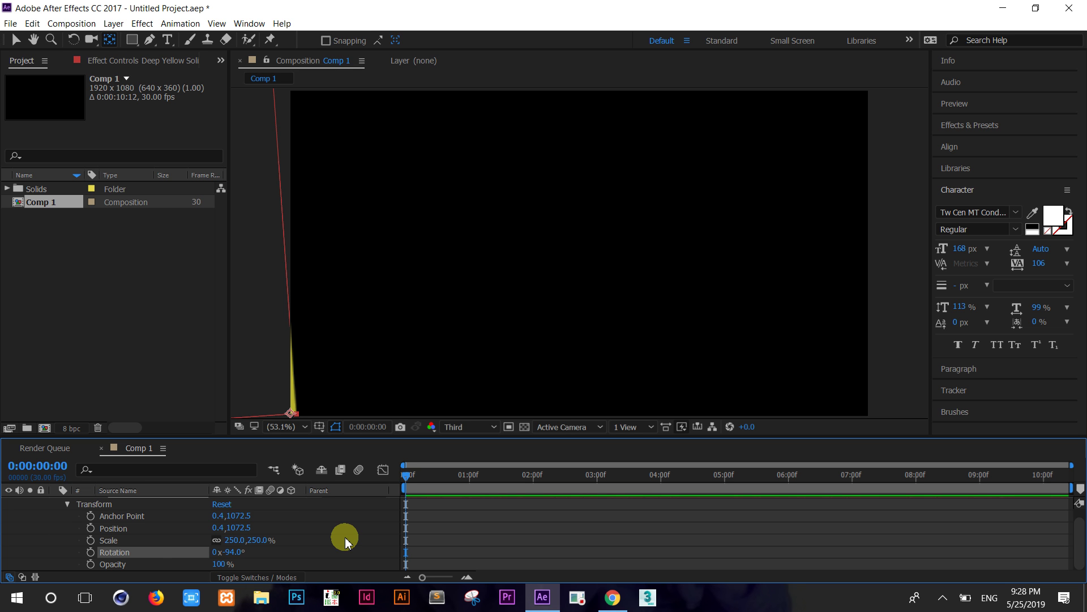
Keyframe Rotation at -94° on frame 0 and 94° at 0:00:02:01, then scrub back to the start
click(92, 554)
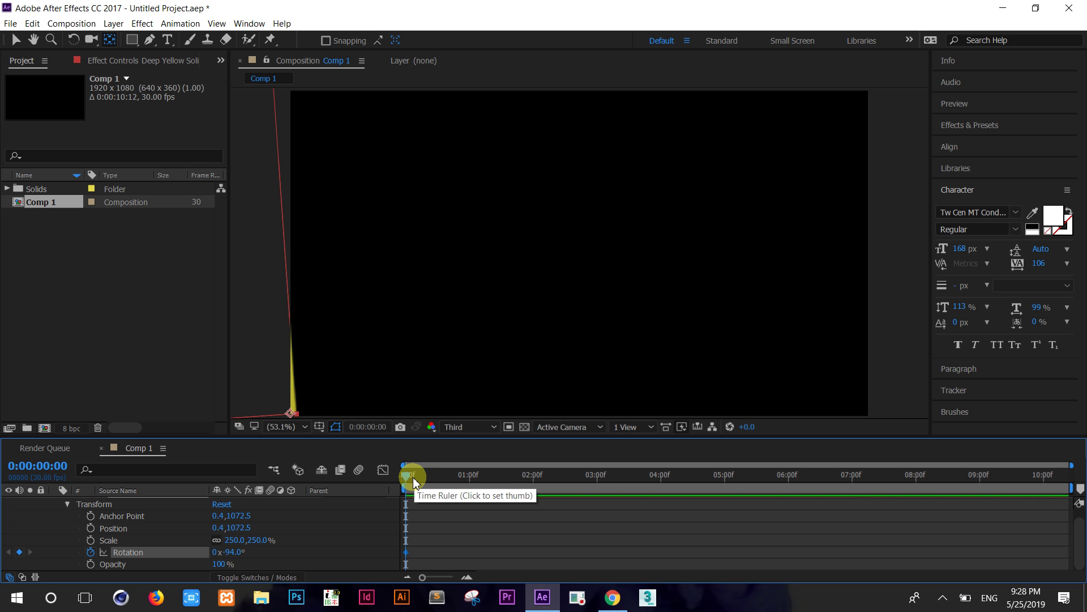
drag(413, 481, 537, 479)
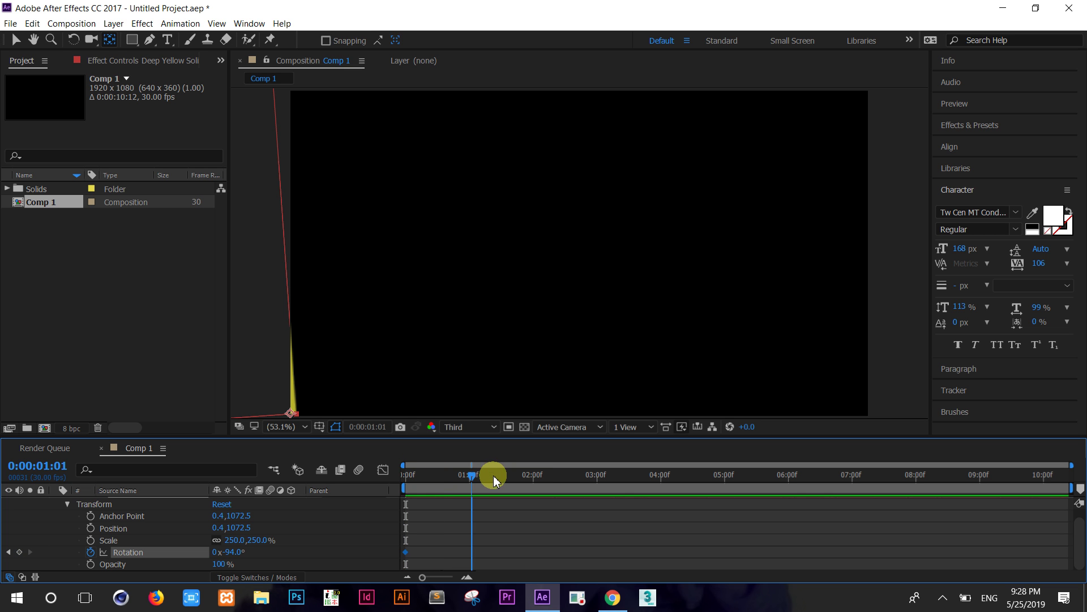
drag(537, 479, 535, 479)
click(234, 554)
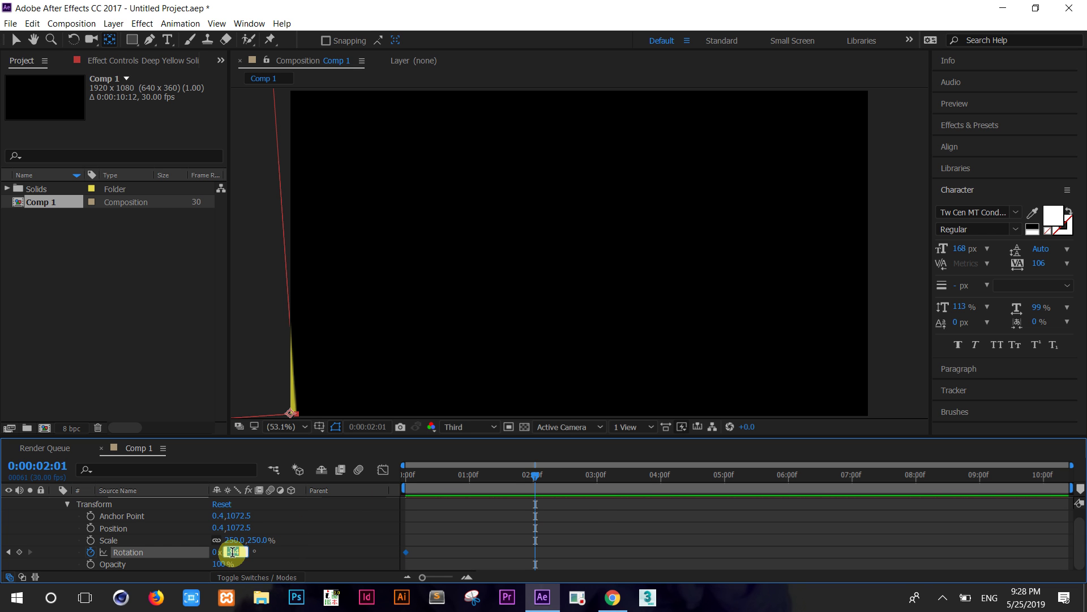
text(9)
click(234, 555)
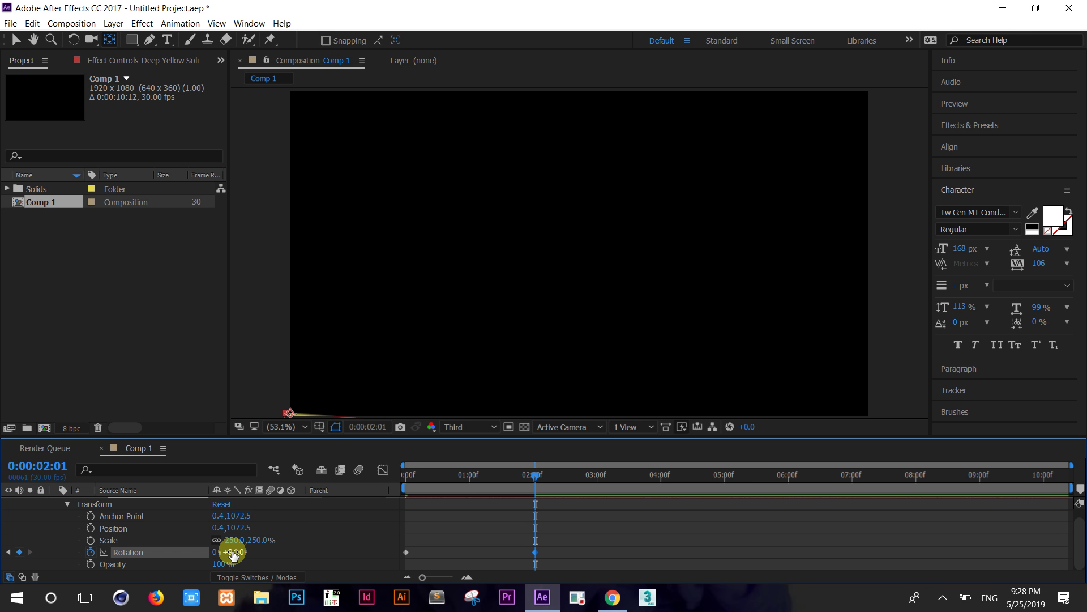
click(529, 477)
drag(532, 481, 396, 488)
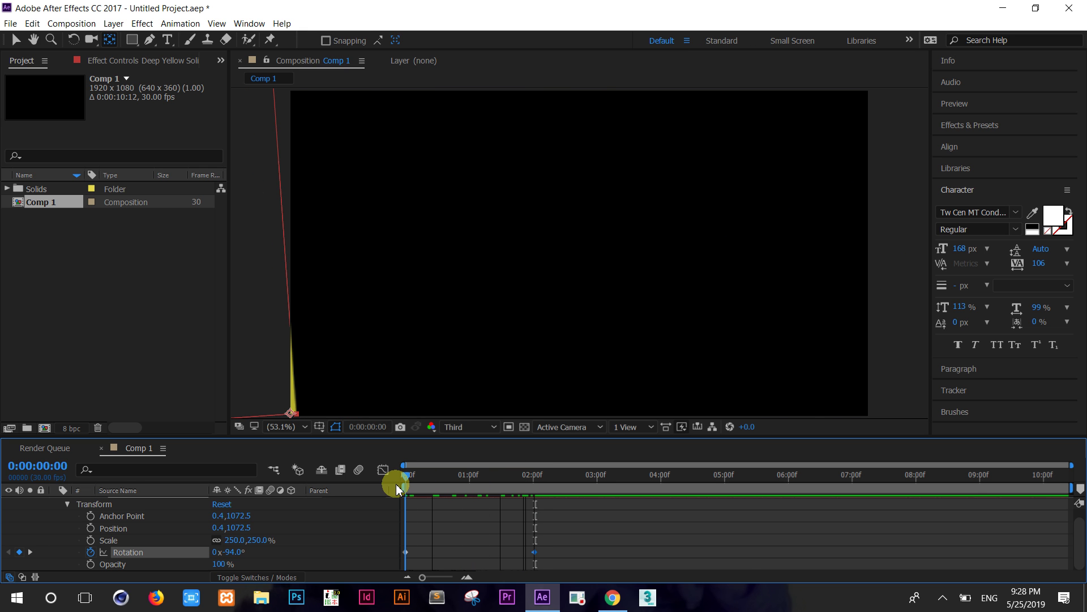
Nudge the yellow solid's anchor point slightly and scrub partway through the rotation
click(289, 416)
drag(289, 417, 285, 414)
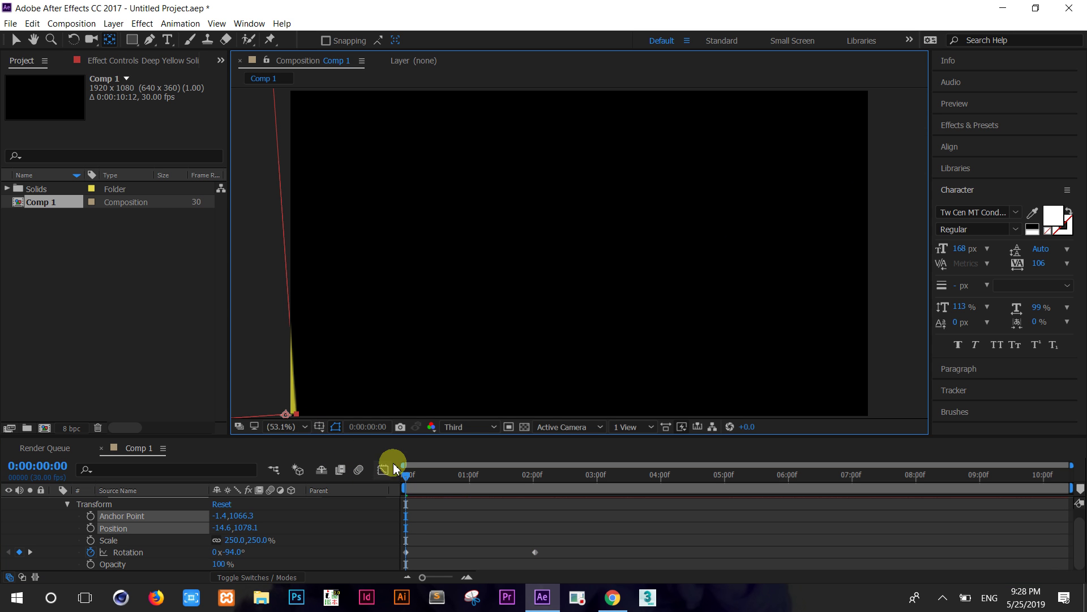
drag(409, 482, 531, 504)
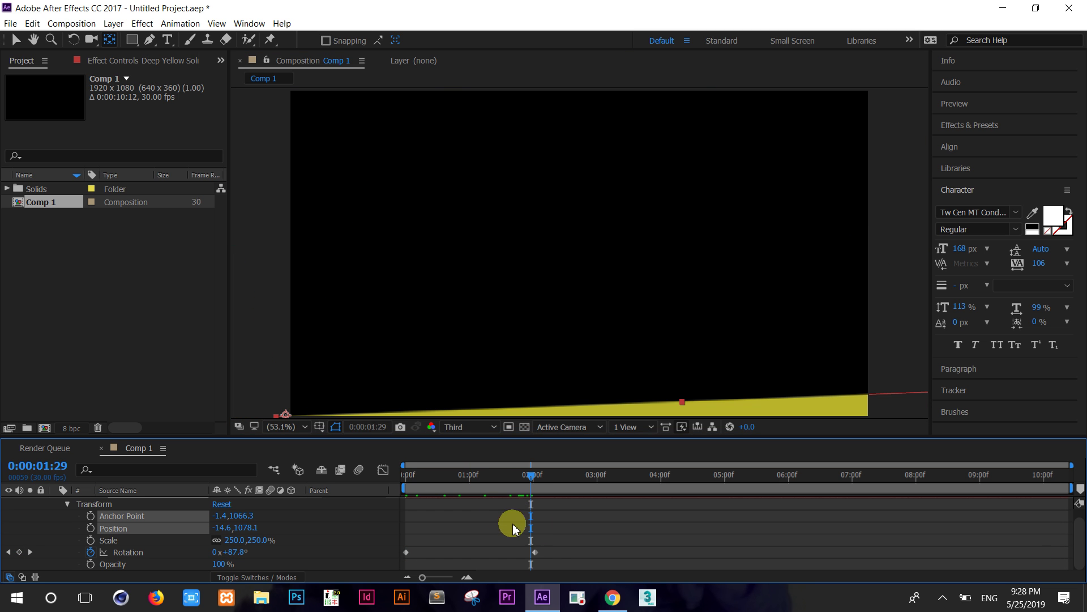
Apply Easy Ease to both Rotation keyframes and preview the wipe from the start
drag(559, 558, 401, 555)
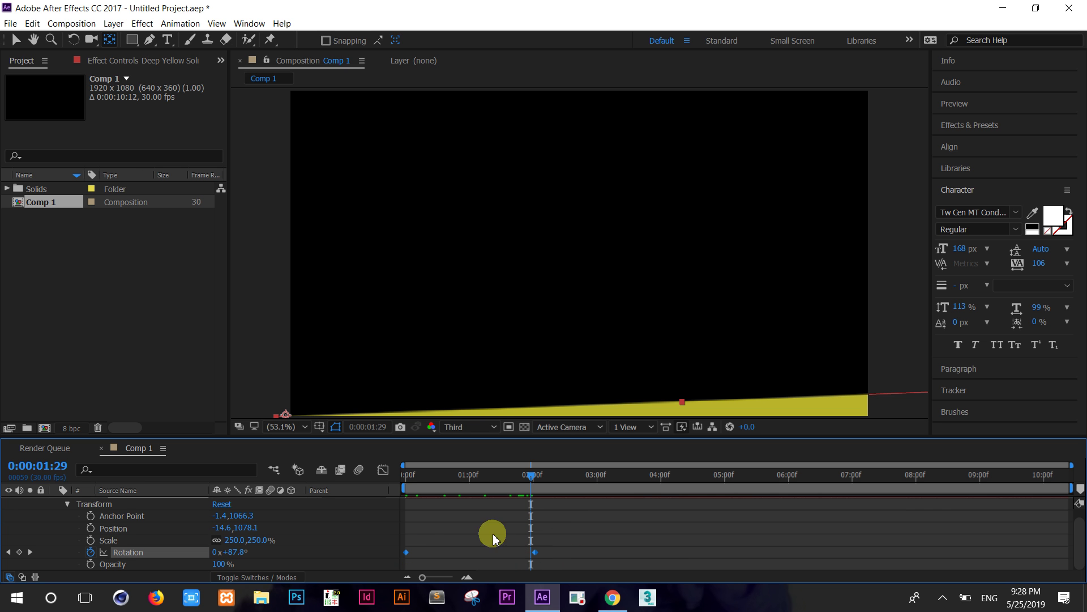
right_click(534, 555)
mouse_move(567, 543)
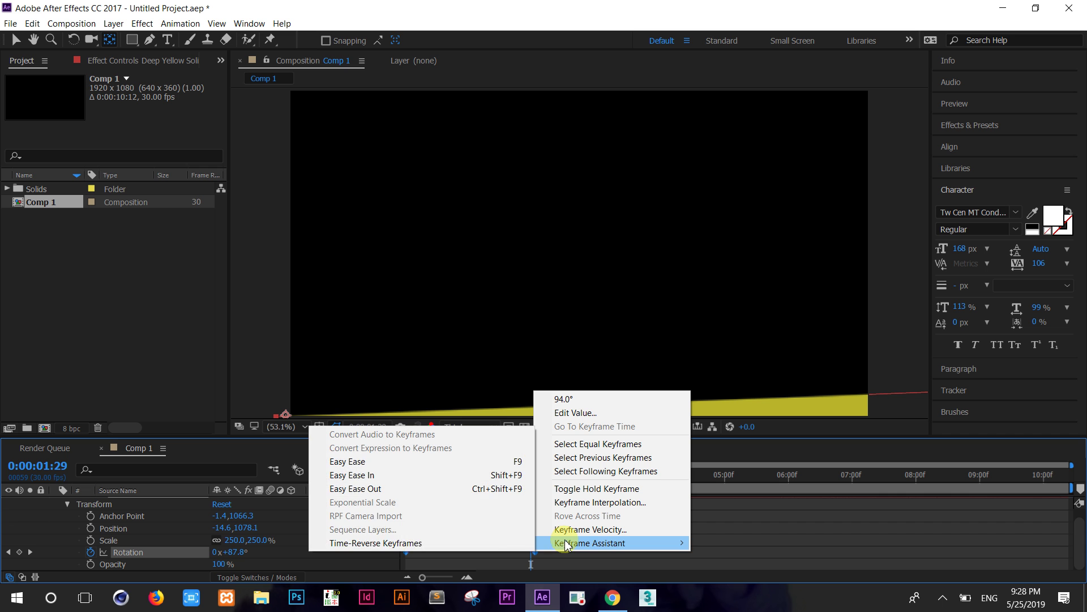
click(384, 461)
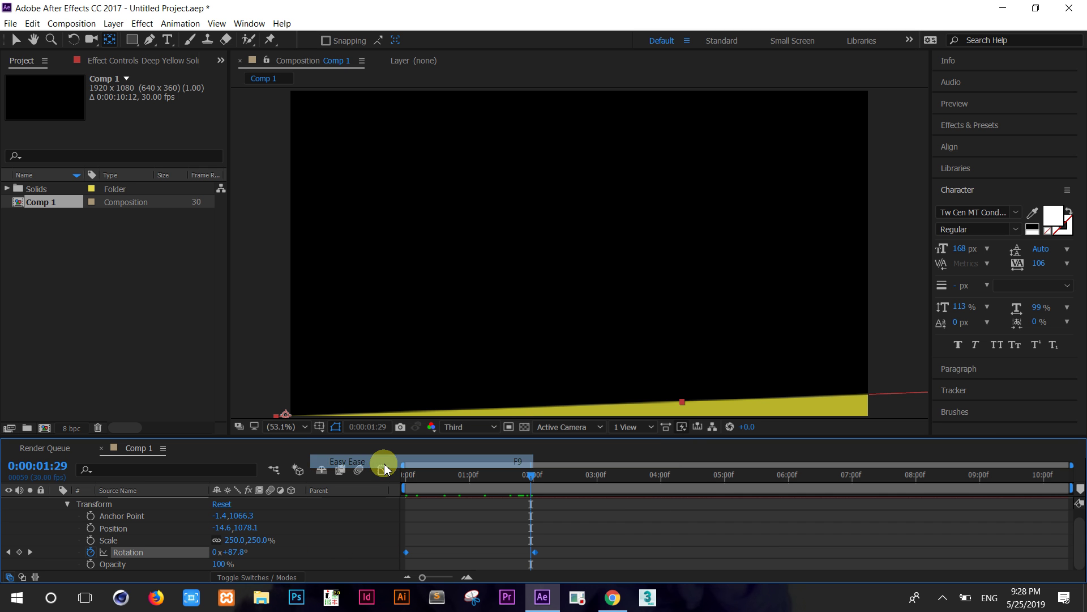
drag(532, 480, 389, 479)
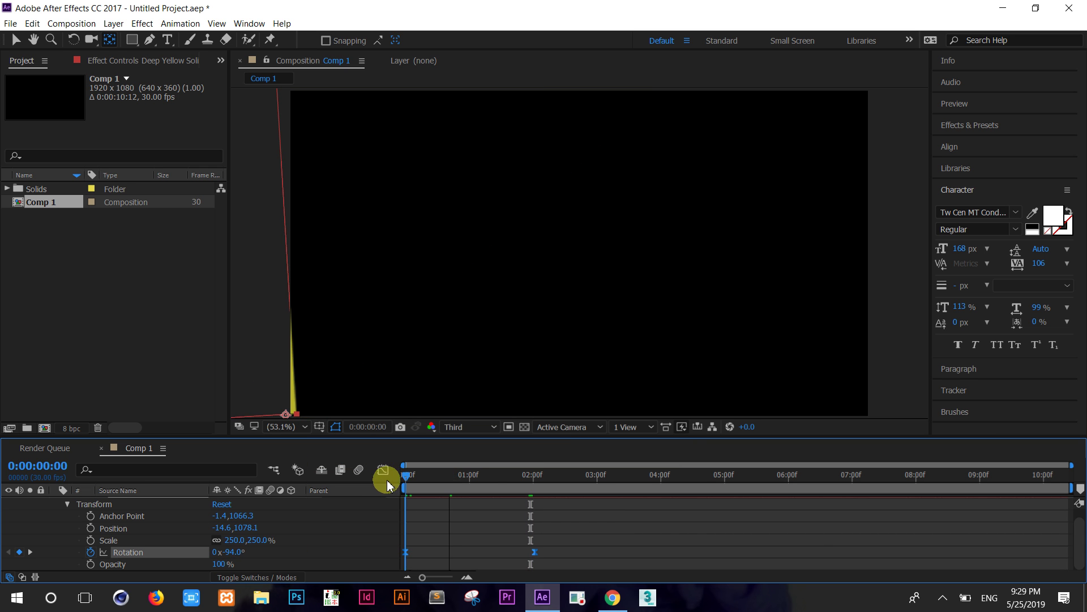
key(space)
Collapse the Transform group and park the playhead at 0:00:01:14 with Deep Yellow Solid 1 selected
drag(406, 478, 537, 504)
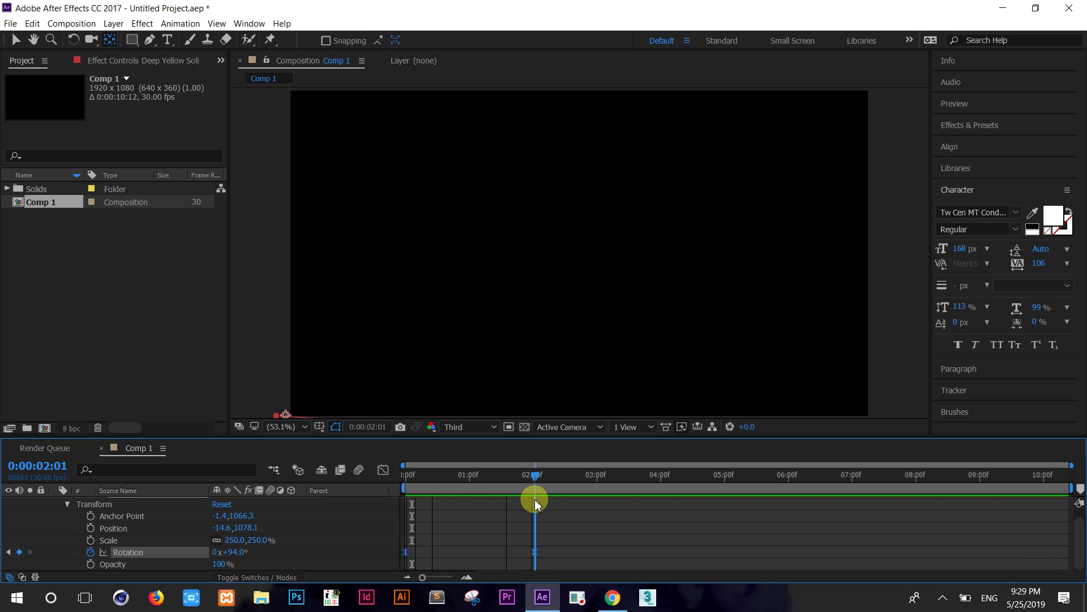
click(67, 504)
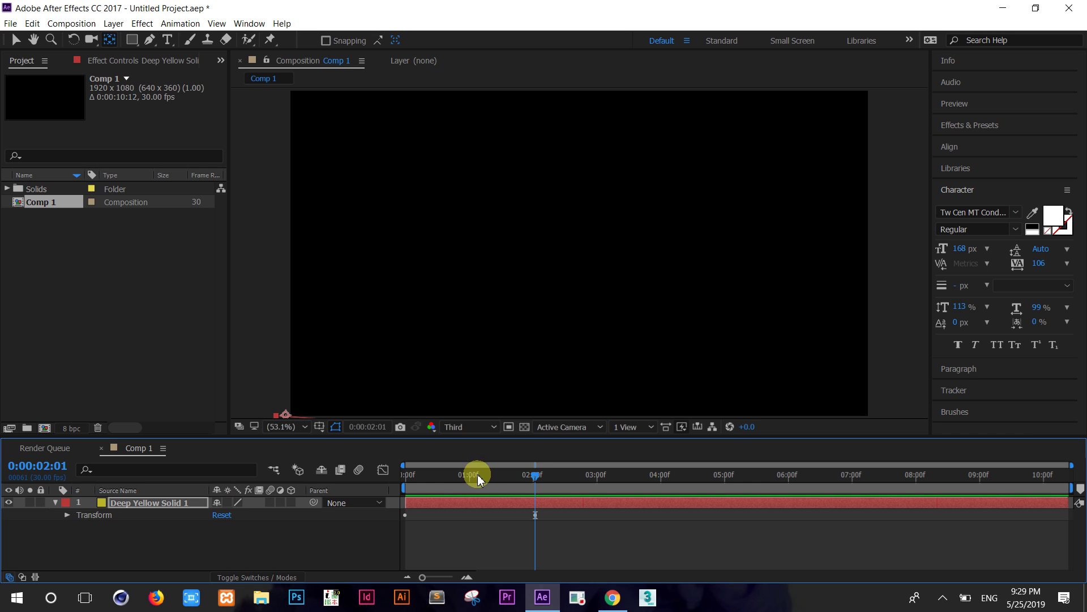
mouse_move(532, 481)
mouse_down()
mouse_move(508, 504)
mouse_move(533, 505)
mouse_up()
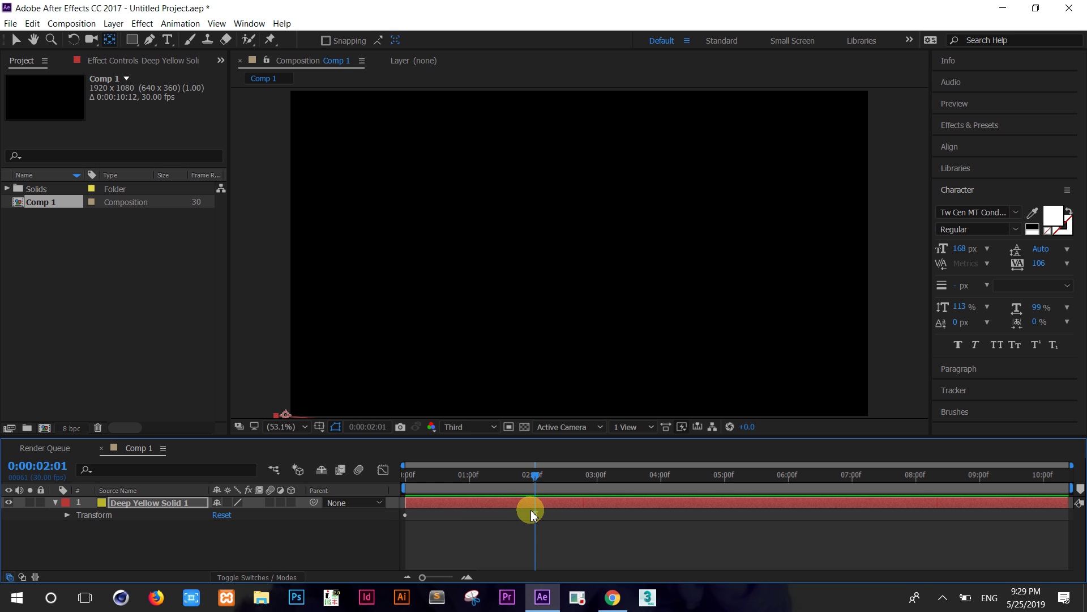
click(517, 515)
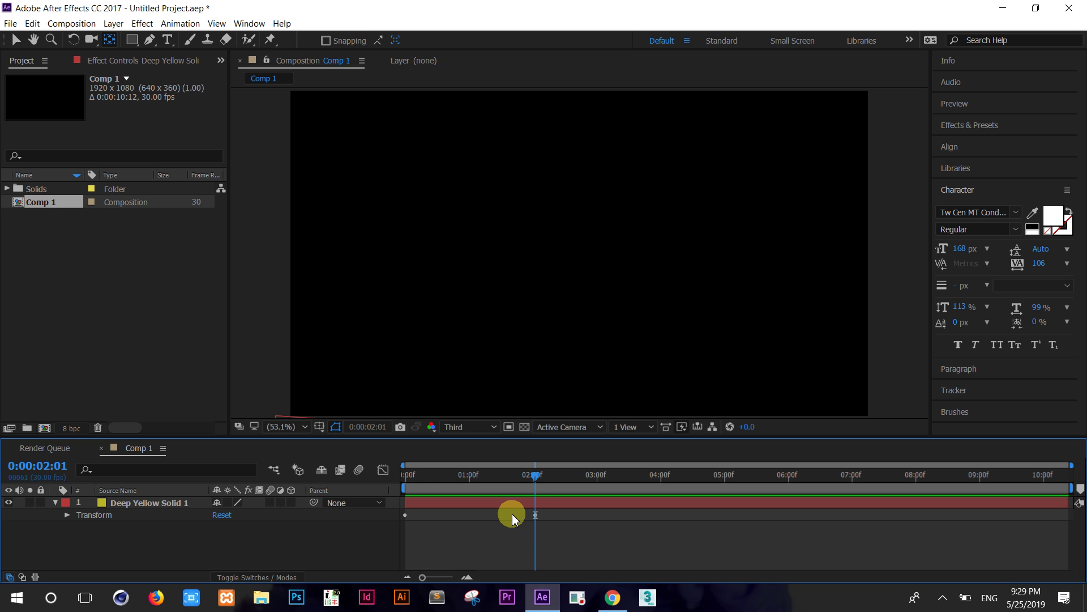
drag(506, 482, 499, 480)
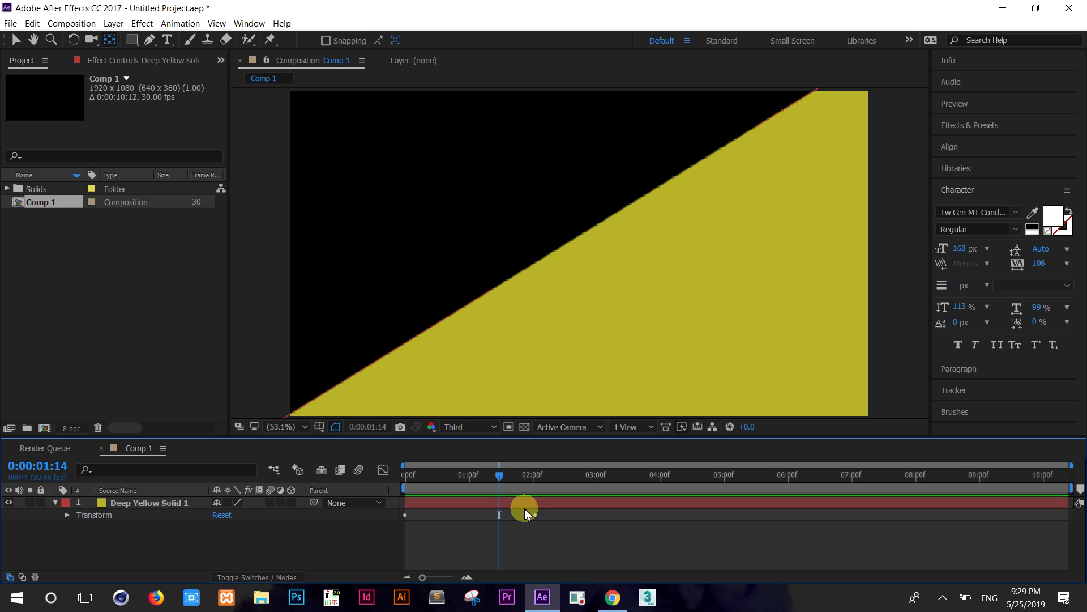
mouse_move(537, 519)
mouse_down()
mouse_move(520, 518)
mouse_move(538, 520)
mouse_up()
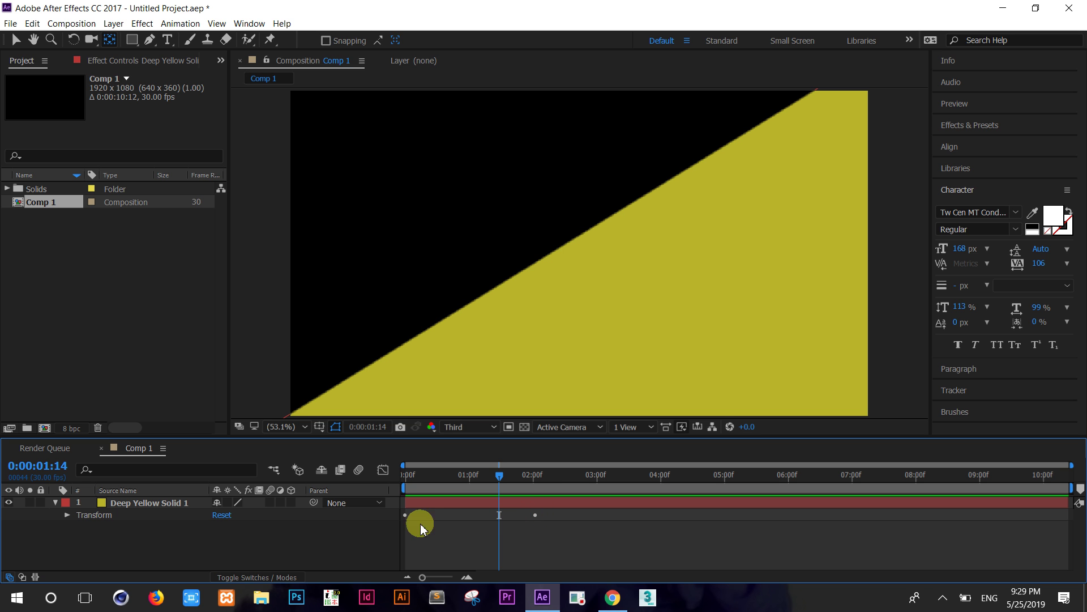
click(131, 503)
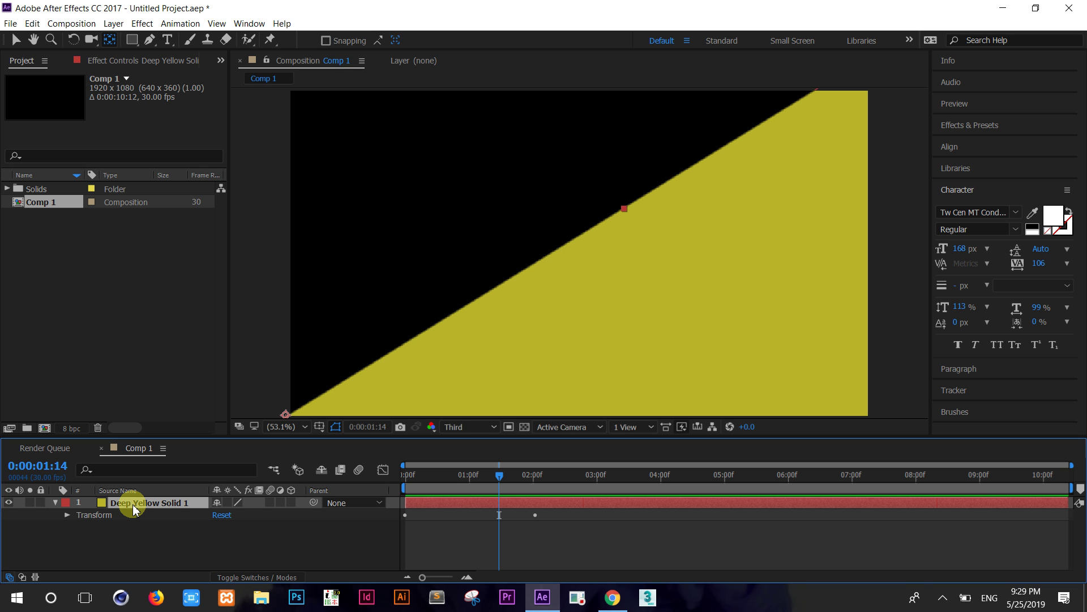
Duplicate the yellow solid with Ctrl+D and try a red colour in Solid Settings without applying it
key(ctrl+d)
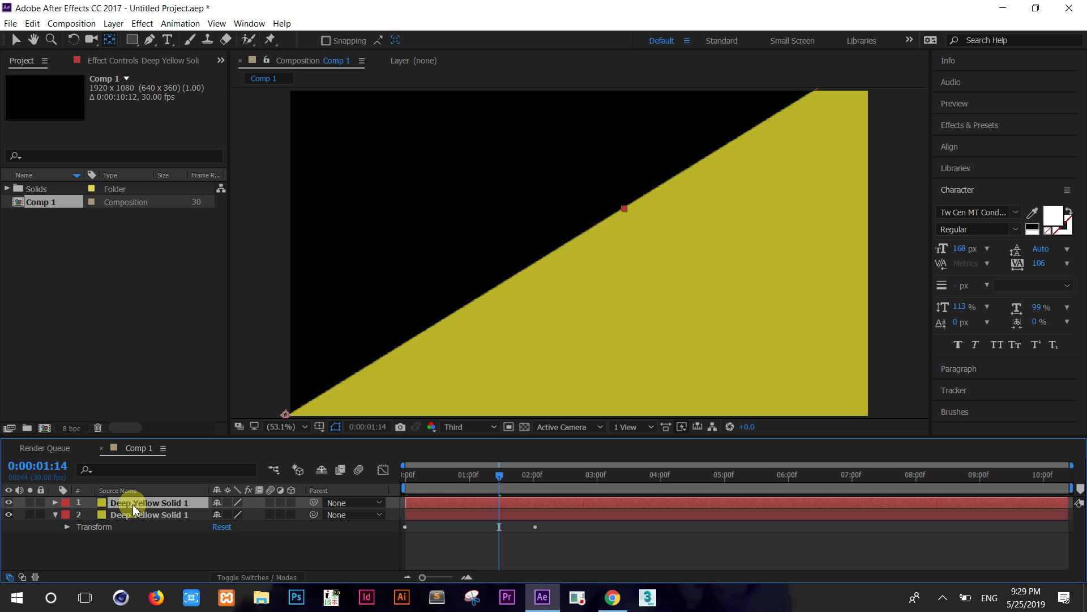
click(116, 25)
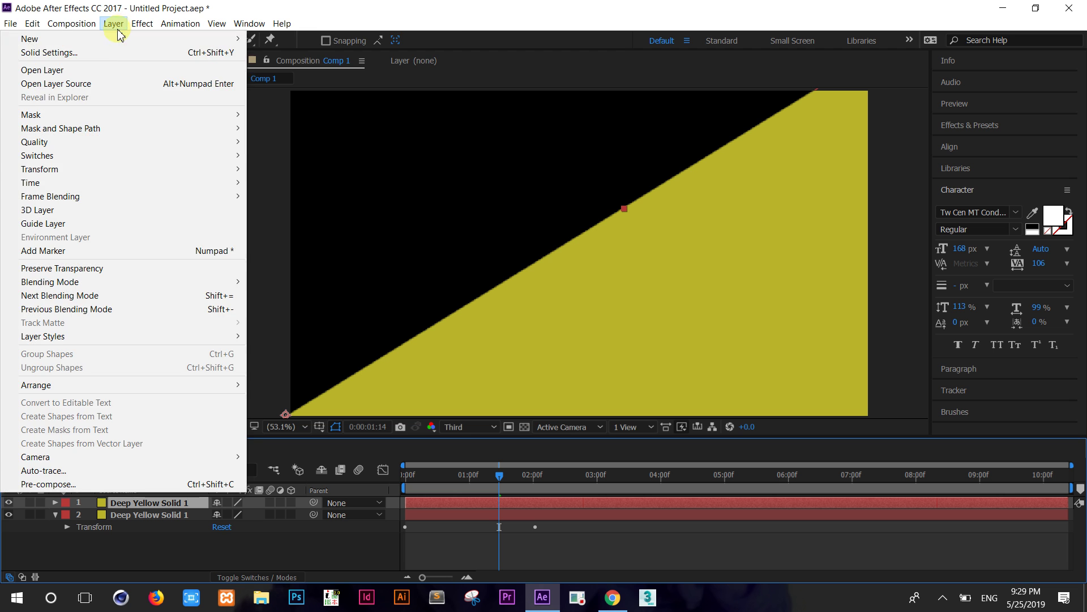
click(115, 51)
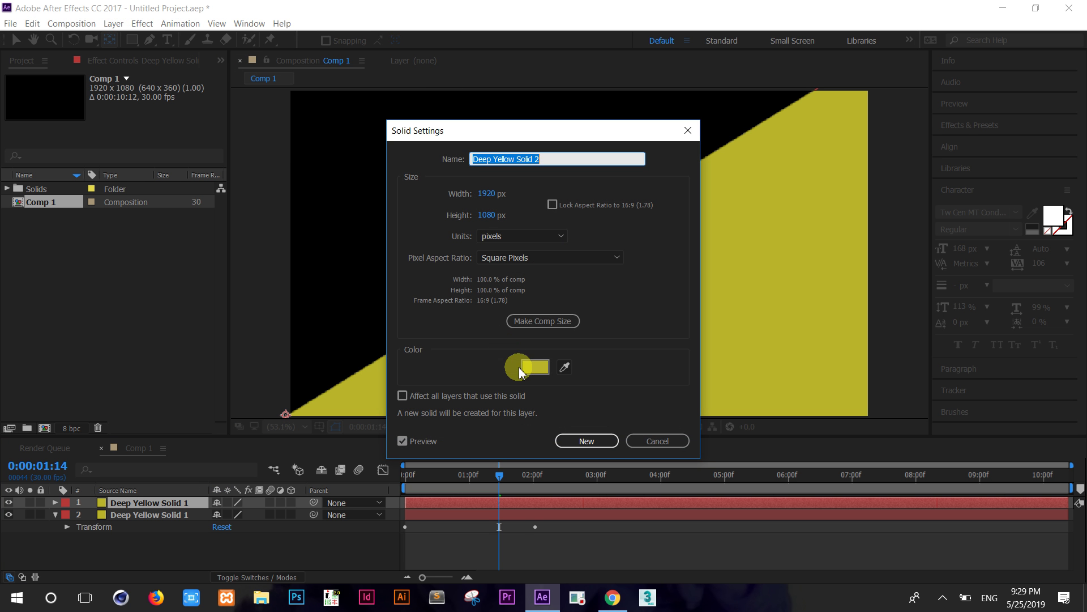
click(534, 366)
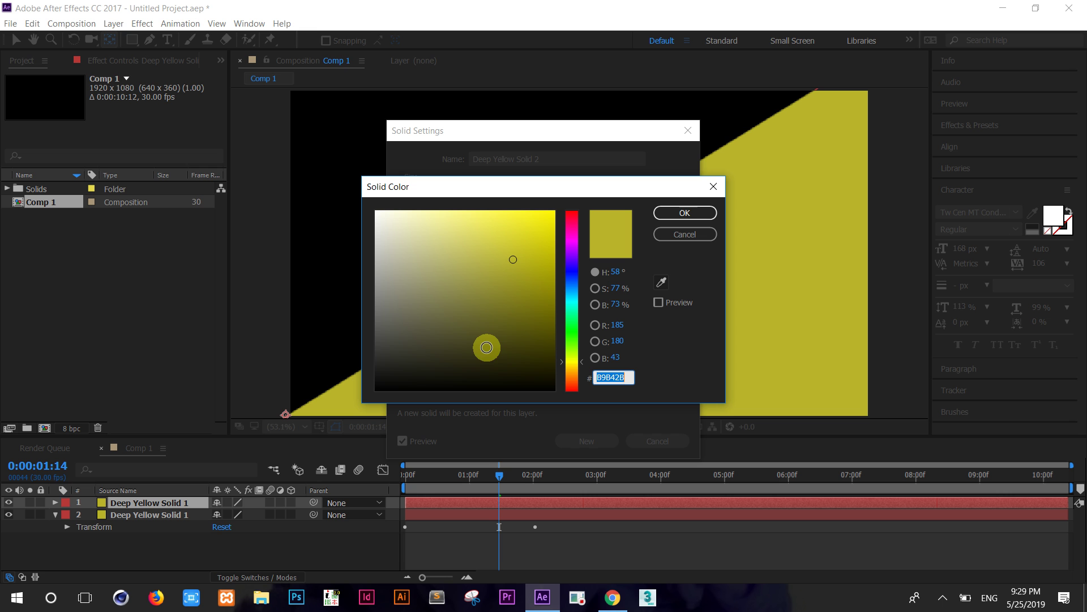
mouse_move(577, 239)
mouse_down()
mouse_move(573, 219)
mouse_move(550, 216)
mouse_up()
click(675, 220)
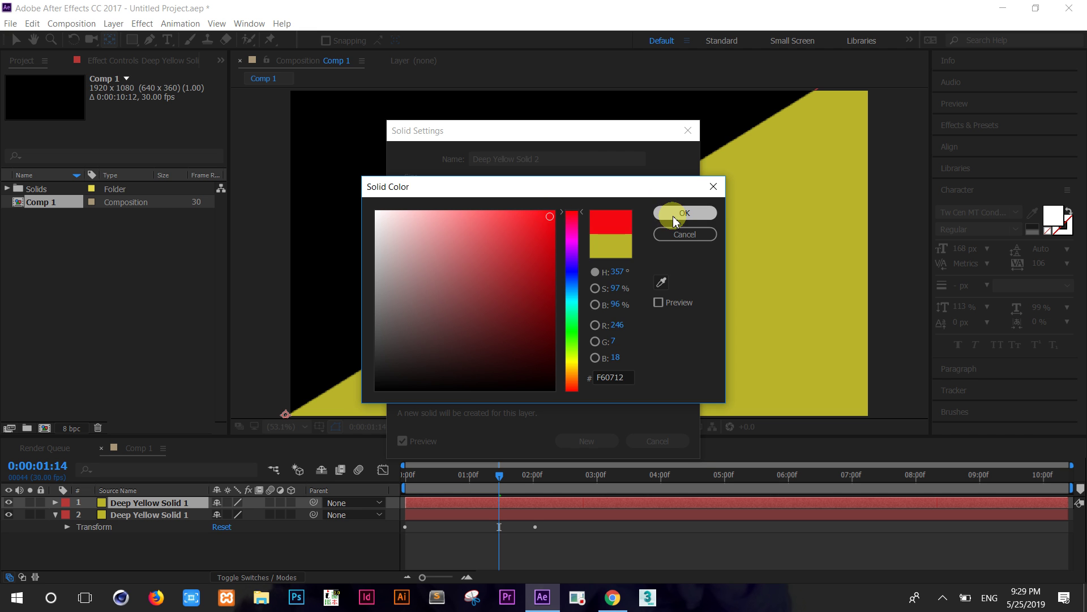
click(589, 441)
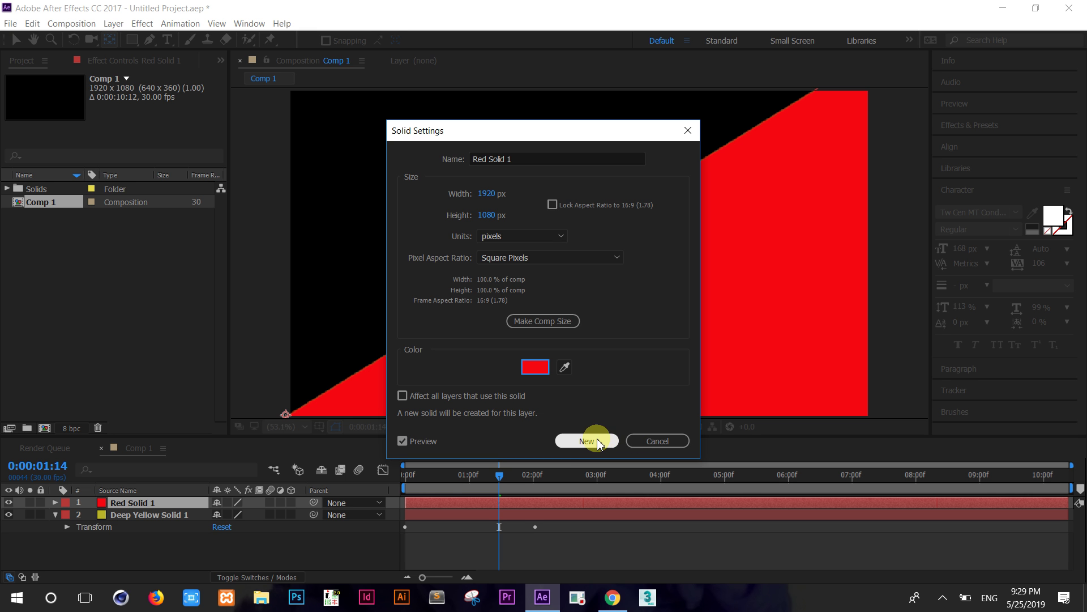
click(636, 440)
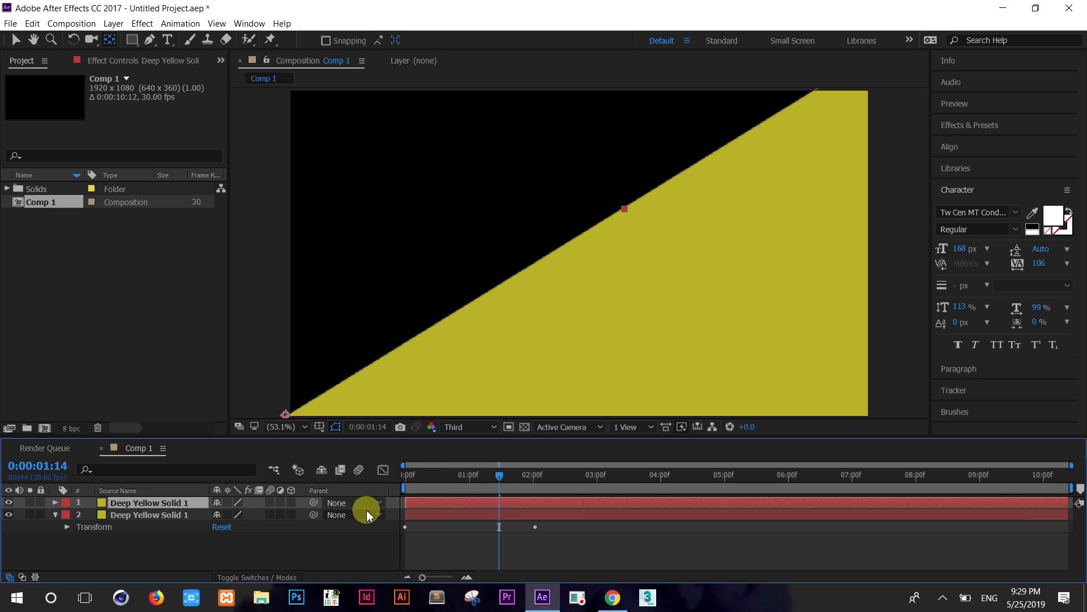
click(112, 26)
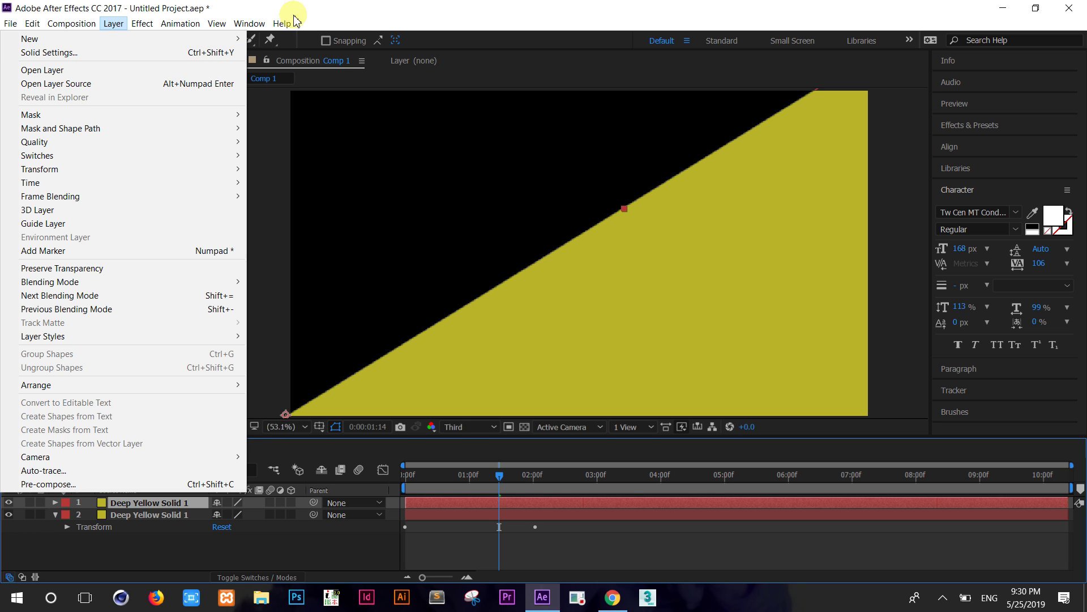
Trim the top yellow copy's in-point to 0:00:01:14 and scrub to check its start
click(309, 24)
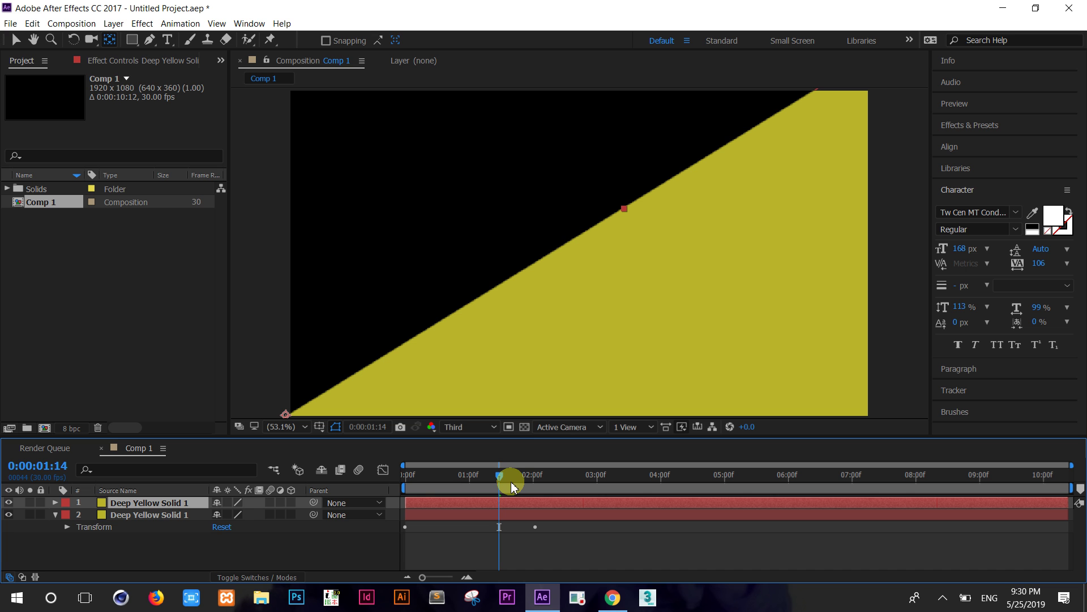
click(427, 505)
mouse_move(426, 505)
mouse_down()
mouse_move(489, 505)
mouse_move(415, 502)
mouse_up()
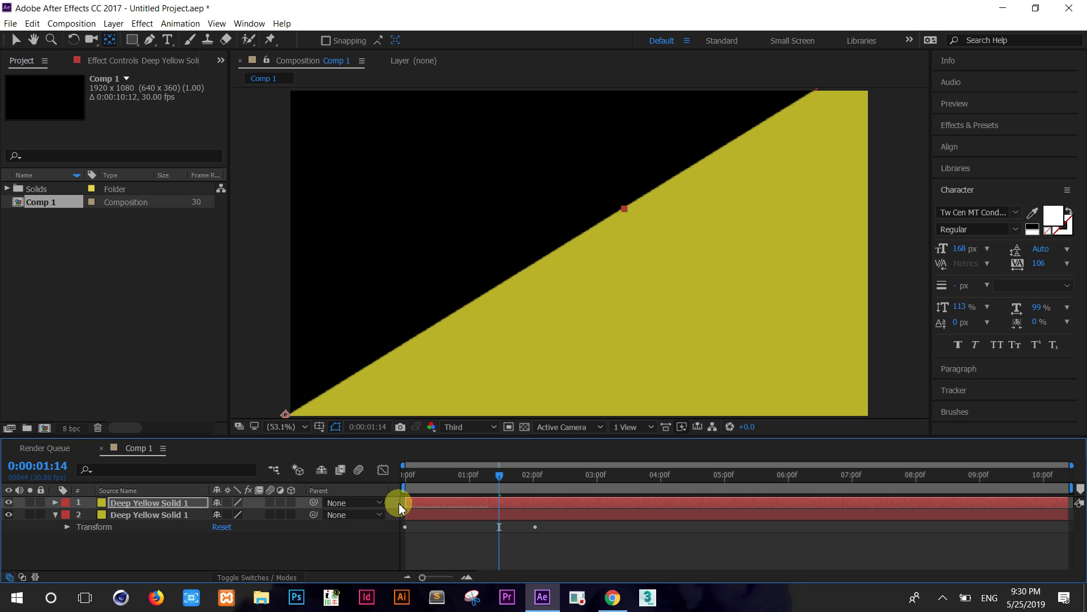
drag(404, 501, 491, 501)
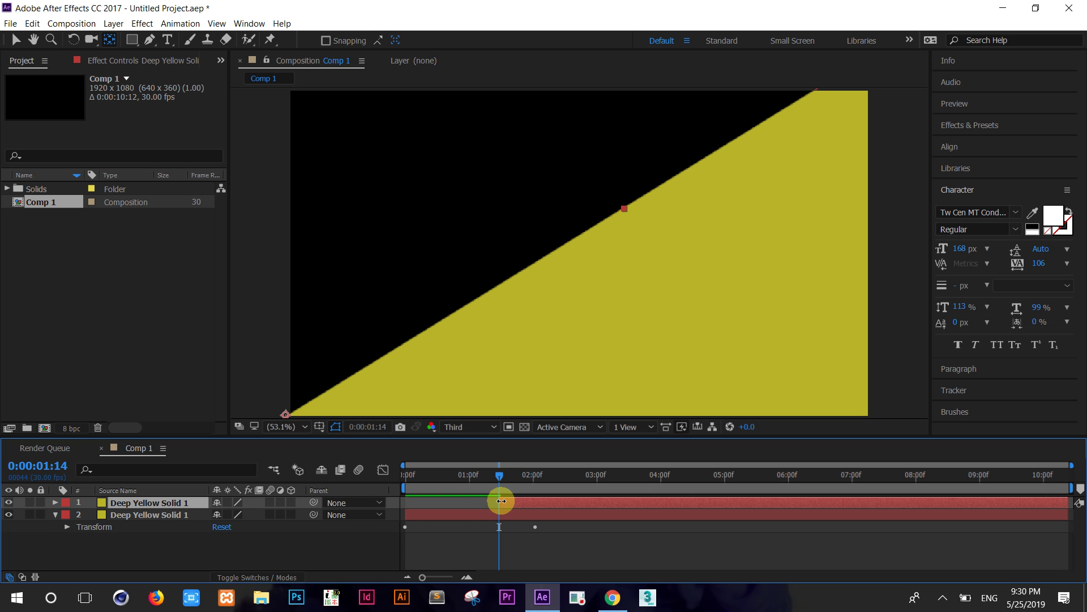
mouse_move(495, 480)
mouse_down()
mouse_move(467, 488)
mouse_move(496, 492)
mouse_up()
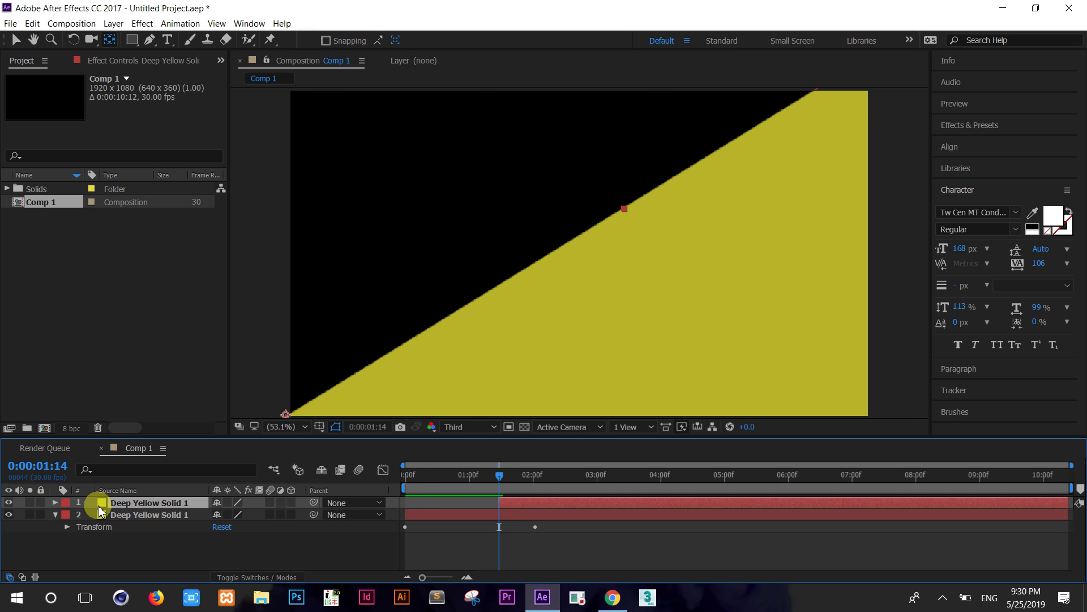
Recolour the top solid bright red as a new Red Solid 1, then scrub to check its wipe
click(113, 23)
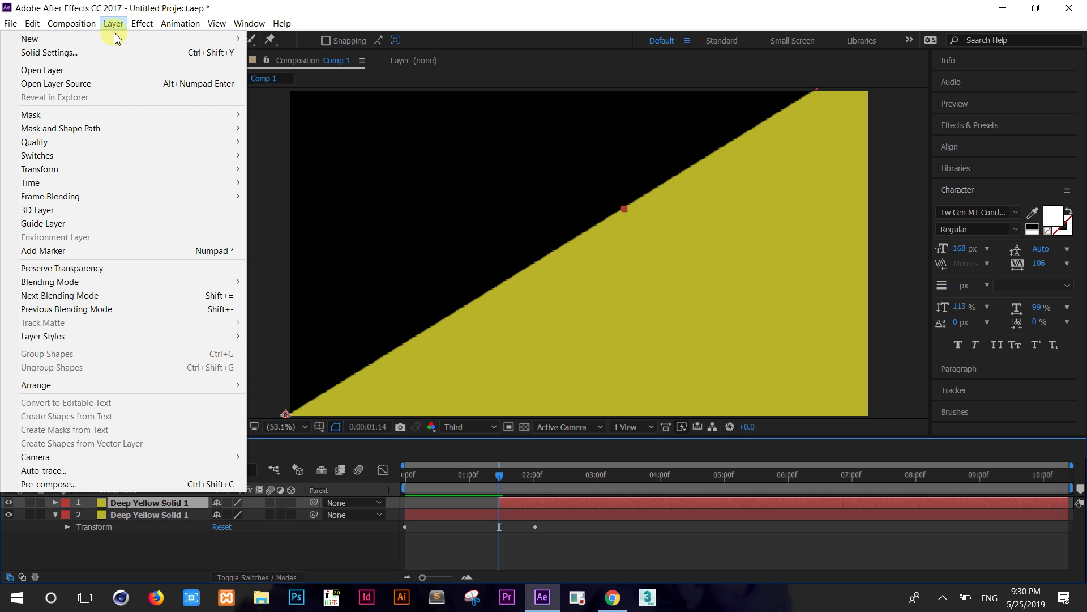
click(111, 52)
click(532, 365)
drag(585, 373, 584, 387)
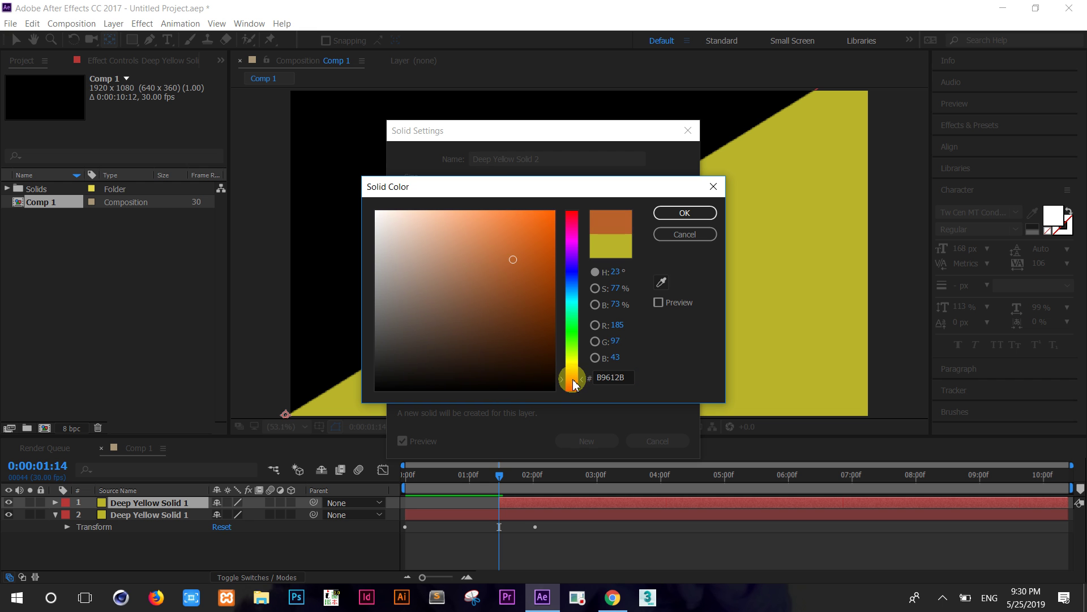
drag(550, 313, 543, 222)
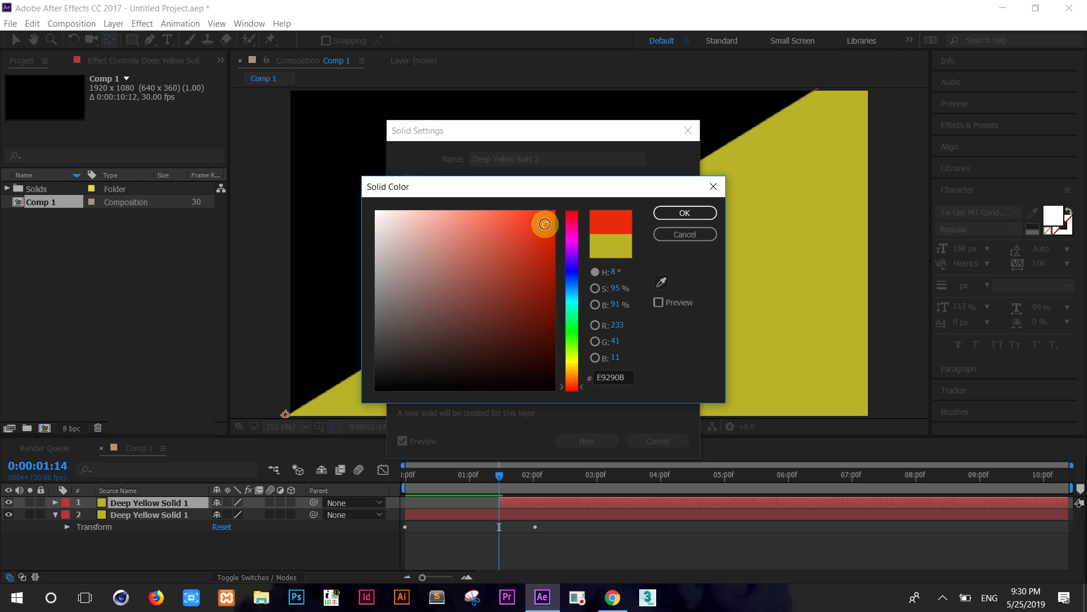
click(671, 215)
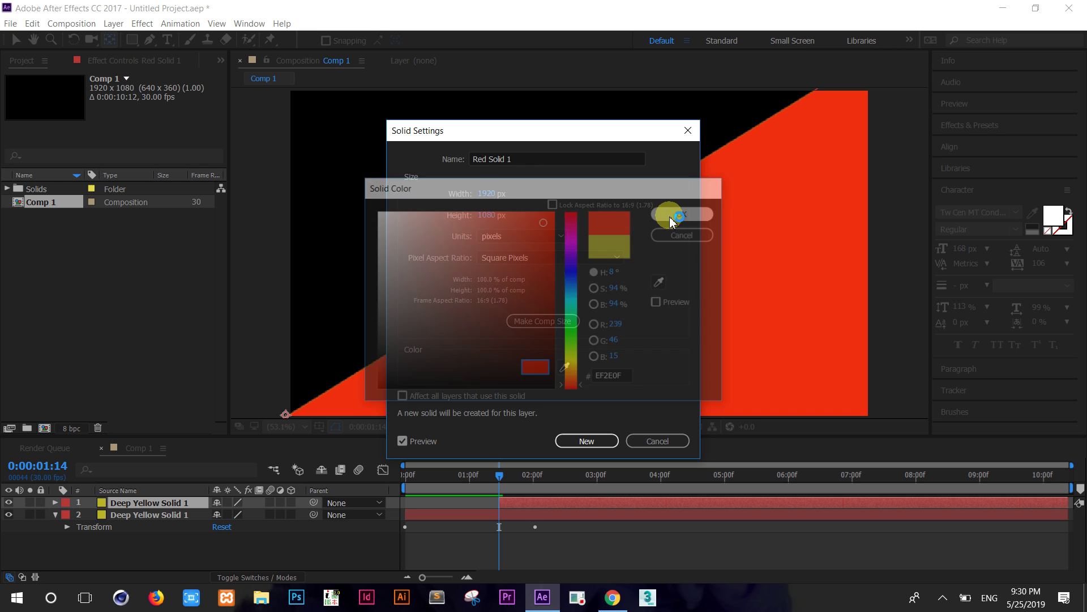
click(596, 444)
mouse_move(500, 478)
mouse_down()
mouse_move(475, 488)
mouse_move(507, 490)
mouse_up()
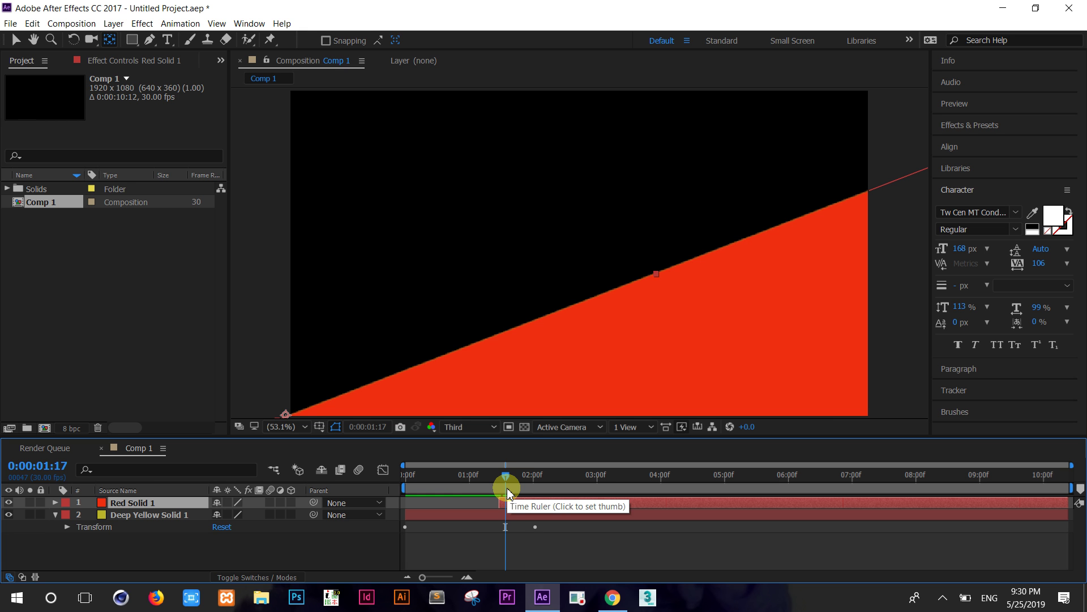
Scrub through the wipe, then undo the red recolour so the top layer is Deep Yellow Solid 1 again
mouse_move(506, 476)
mouse_down()
mouse_move(405, 486)
mouse_move(506, 493)
mouse_up()
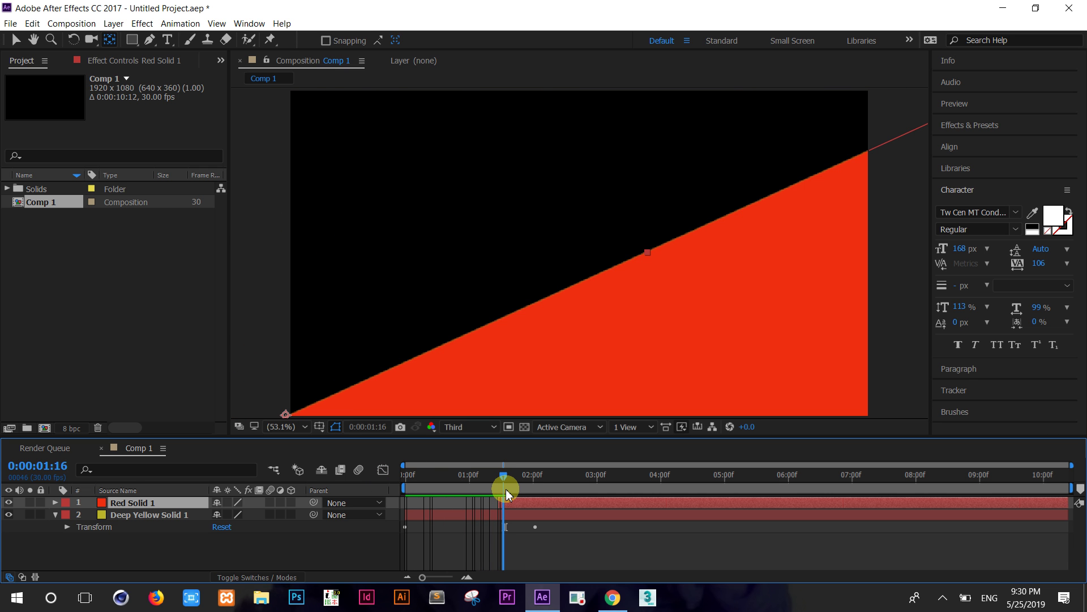
drag(505, 490, 414, 498)
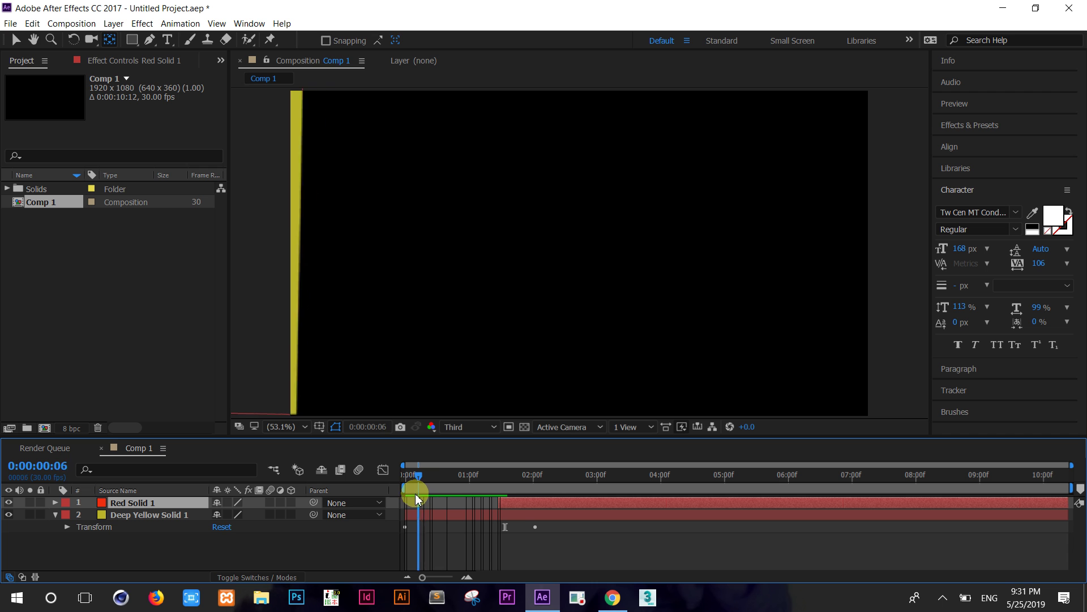
mouse_move(414, 498)
mouse_down()
mouse_move(521, 498)
mouse_move(444, 502)
mouse_up()
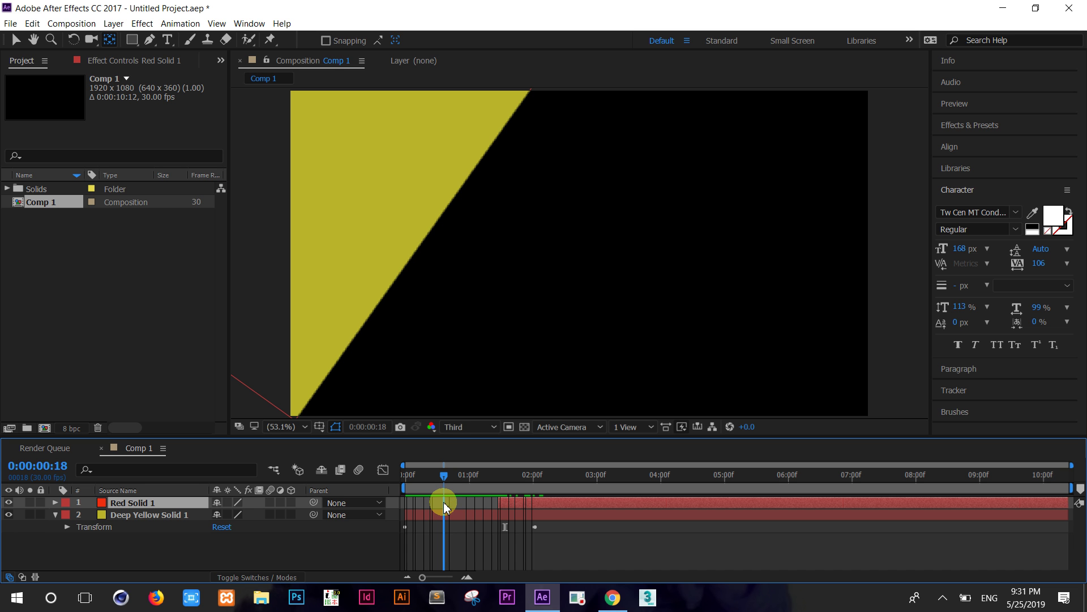
drag(444, 502, 500, 501)
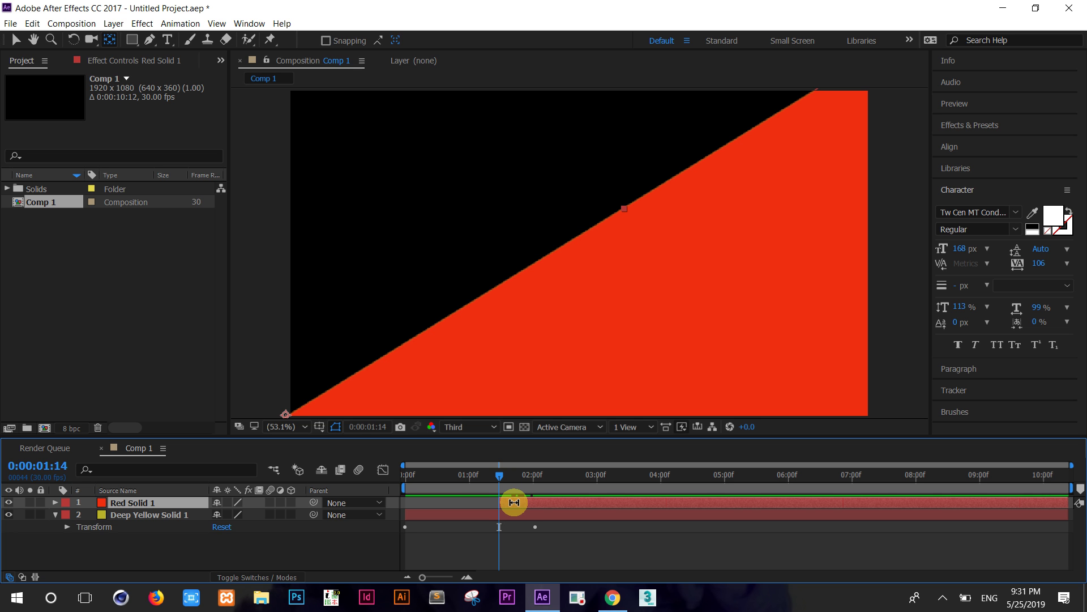
mouse_move(498, 477)
mouse_down()
mouse_move(525, 477)
mouse_move(429, 491)
mouse_up()
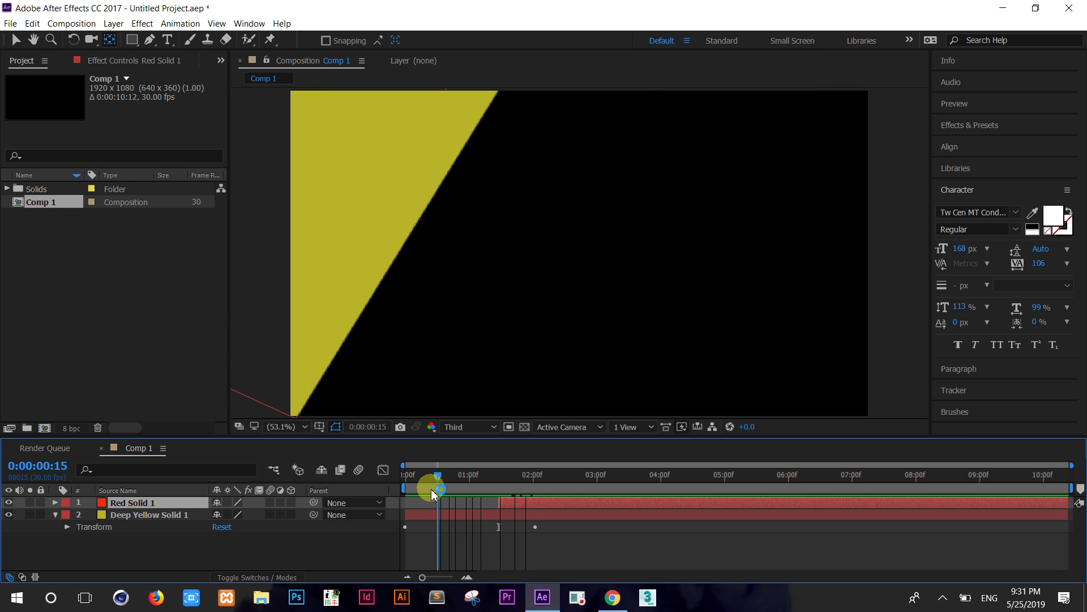
key(ctrl+z)
key(ctrl+z)
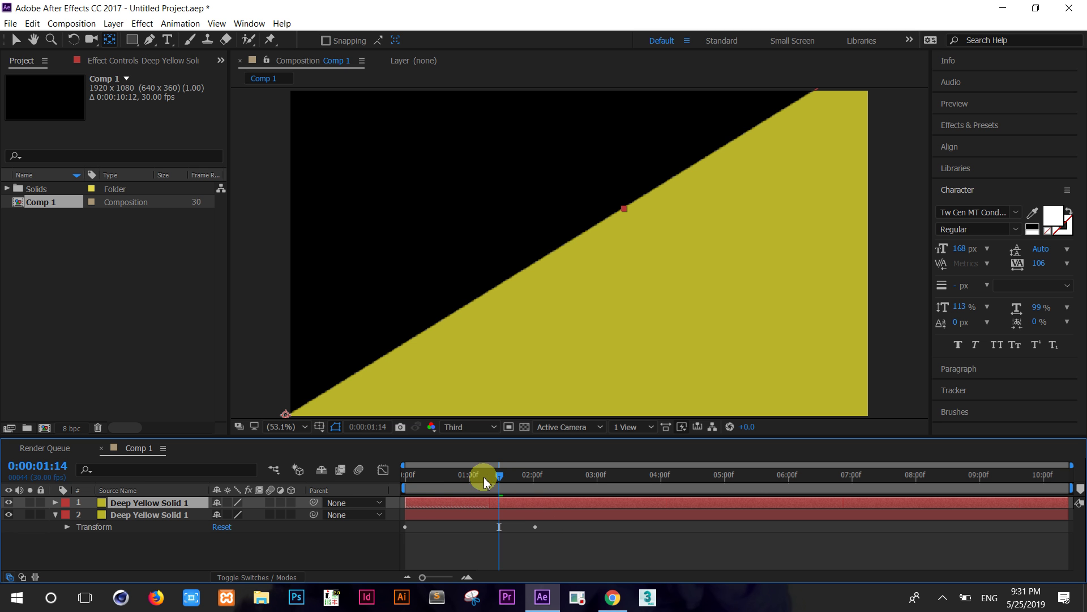
Expand layer 1 to its Transform keyframes and select them, scrubbing the yellow wipe to one second
drag(496, 473, 427, 491)
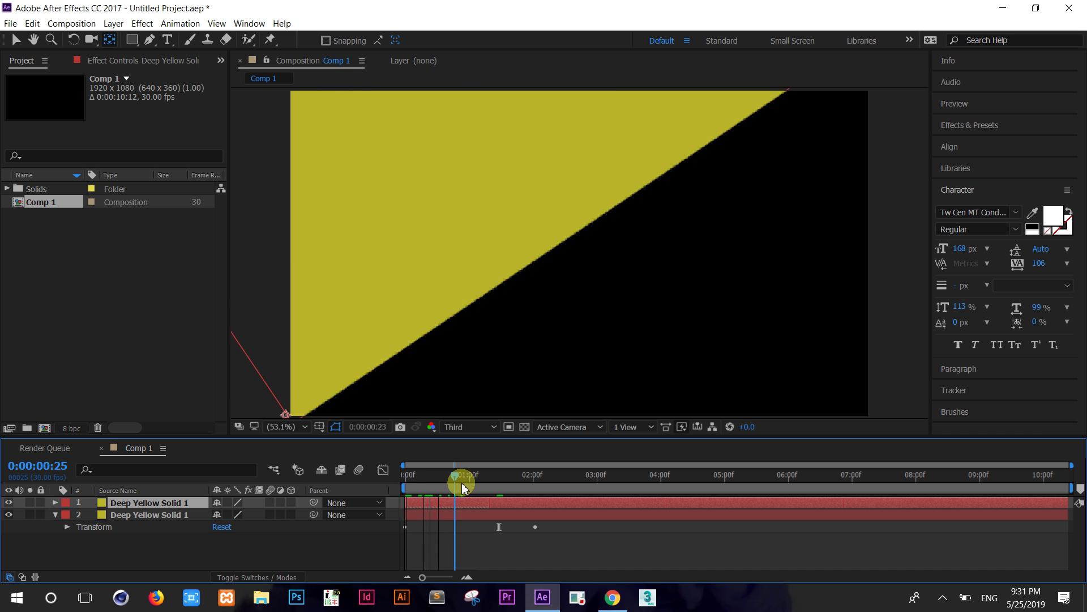
drag(427, 490, 458, 486)
click(56, 502)
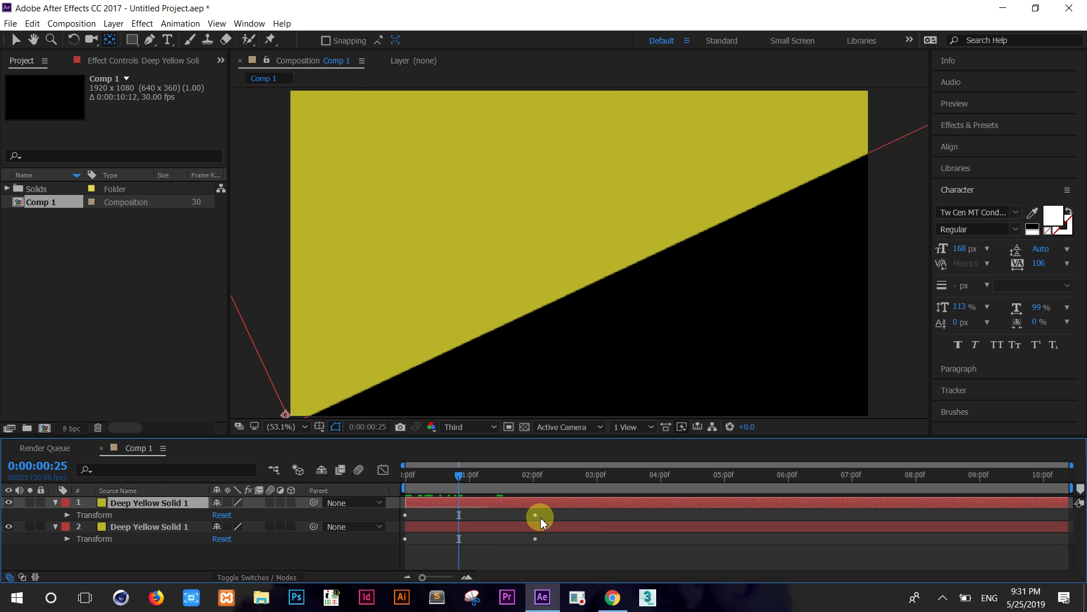
mouse_move(542, 521)
mouse_down()
mouse_move(412, 529)
mouse_move(428, 520)
mouse_up()
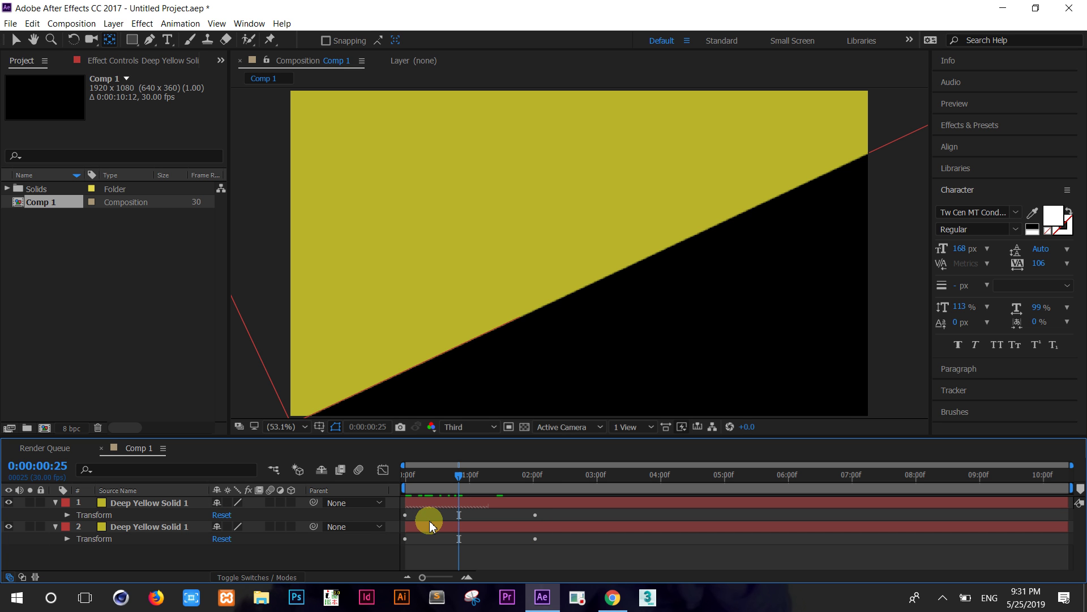
drag(456, 482, 394, 493)
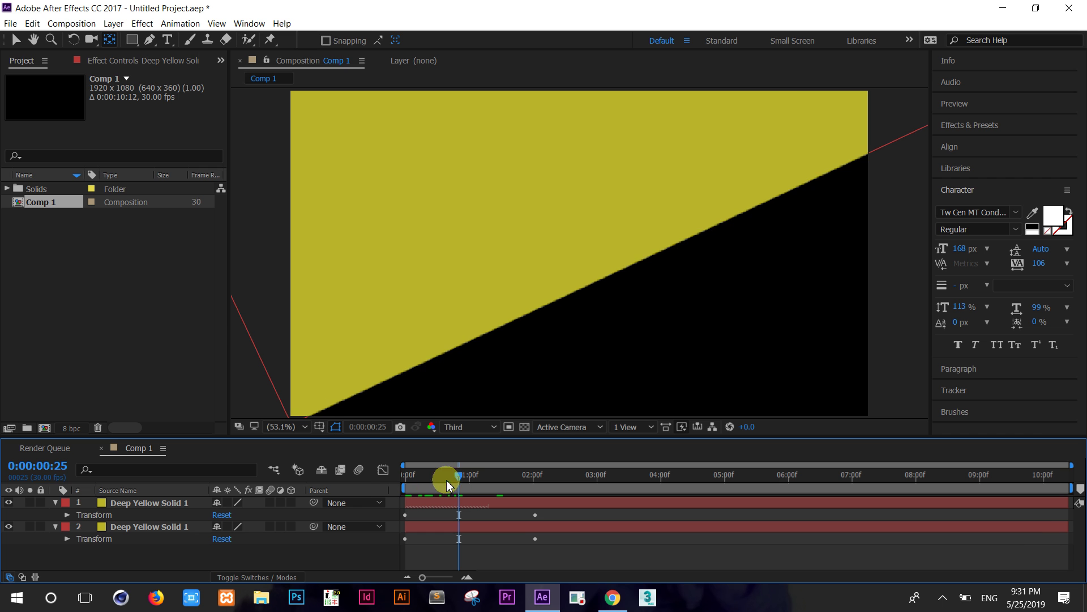
drag(392, 493, 499, 495)
Make the selected top layer a new solid coloured AA0D0A, named Deep Red Solid 1
click(101, 503)
click(101, 506)
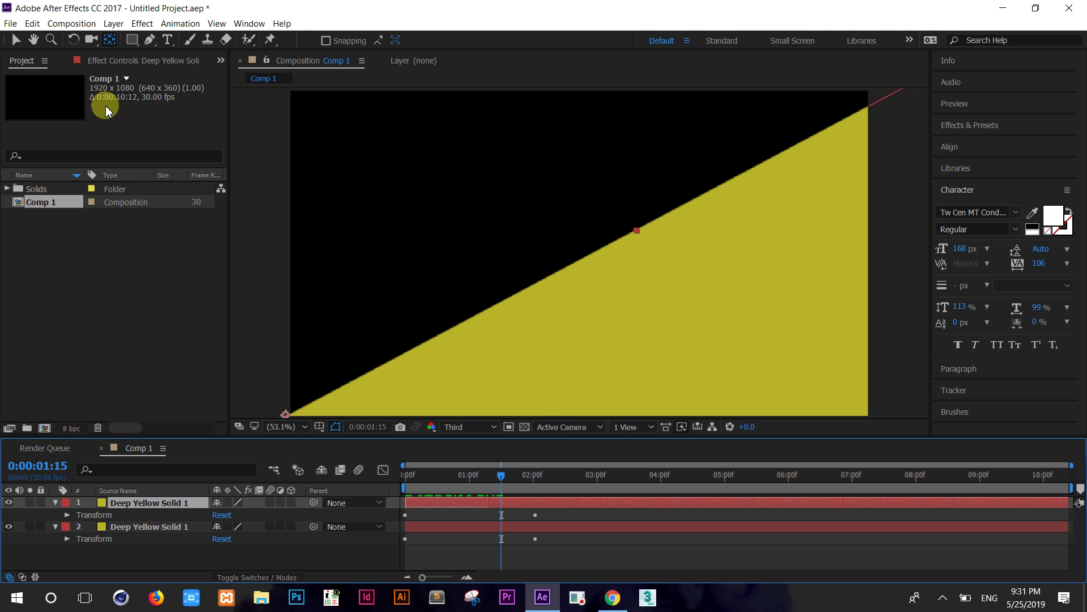
click(113, 24)
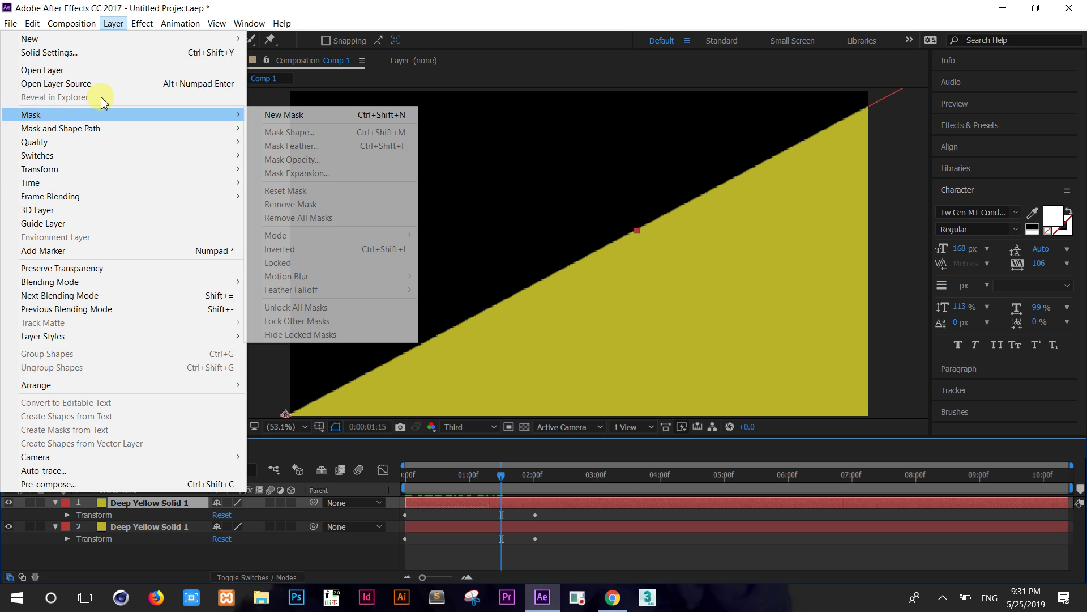
click(108, 52)
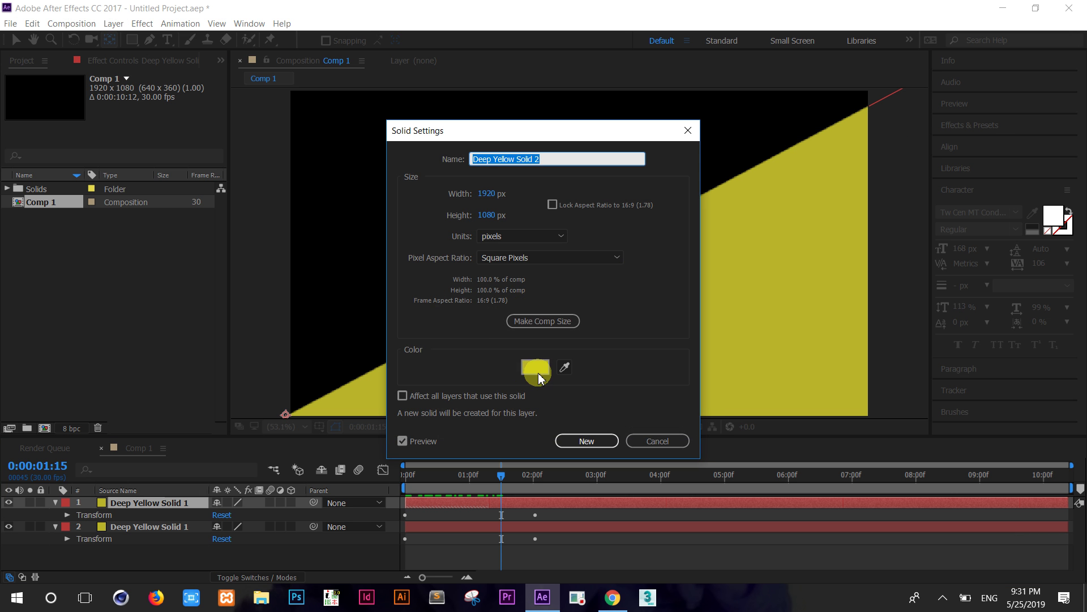
click(530, 362)
drag(565, 366, 569, 389)
drag(534, 314, 544, 270)
click(687, 214)
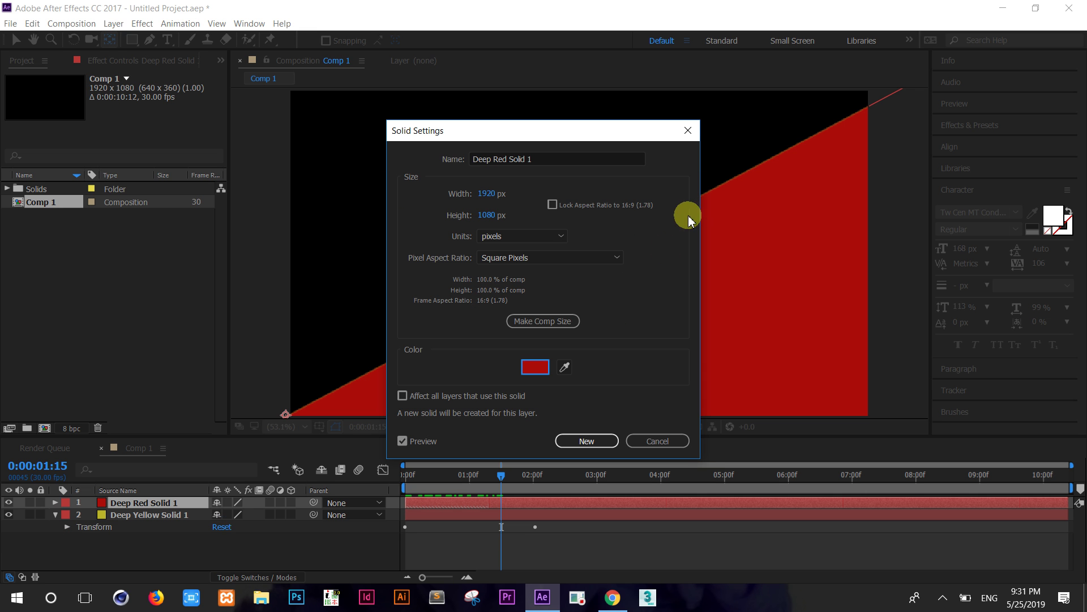
click(603, 441)
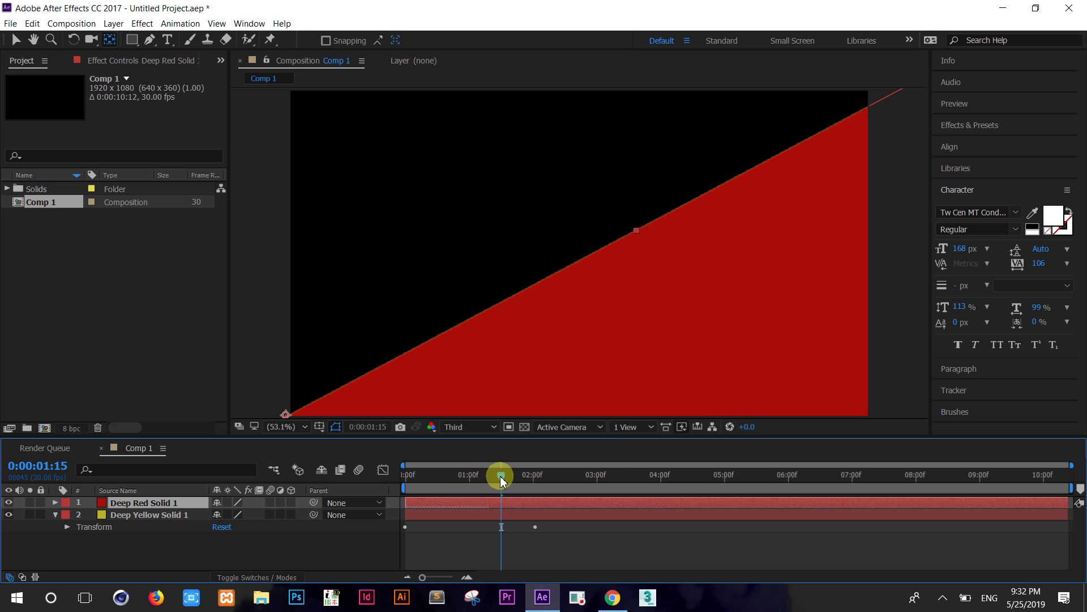
mouse_move(463, 476)
mouse_down()
mouse_move(401, 476)
mouse_move(603, 502)
mouse_move(492, 496)
mouse_up()
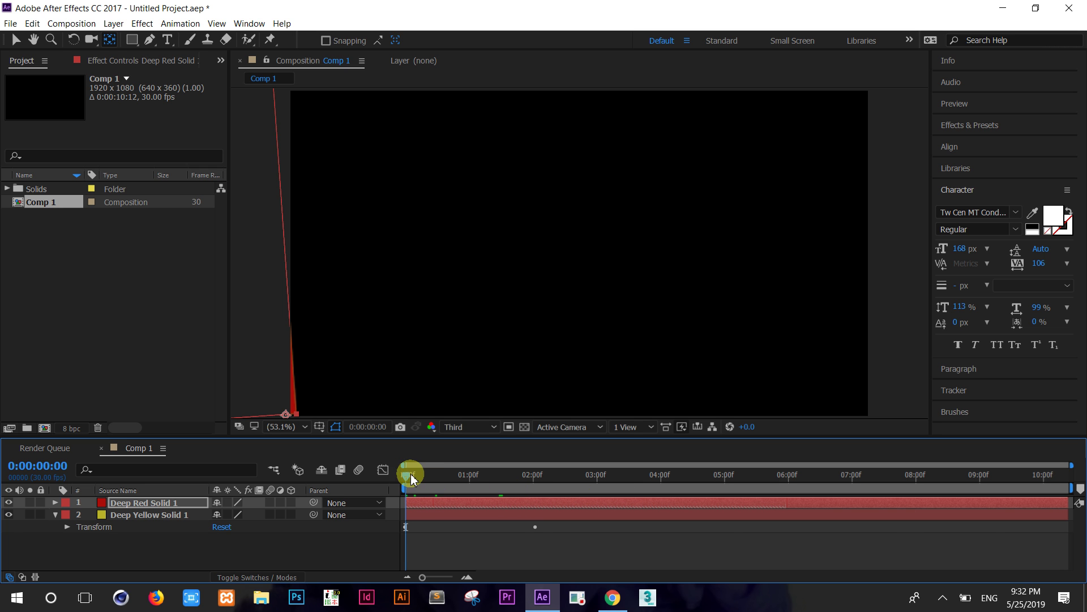
Trim Deep Red Solid 1's in-point to about 0:00:02:01, previewing the timing
drag(408, 478, 492, 475)
drag(407, 498, 523, 500)
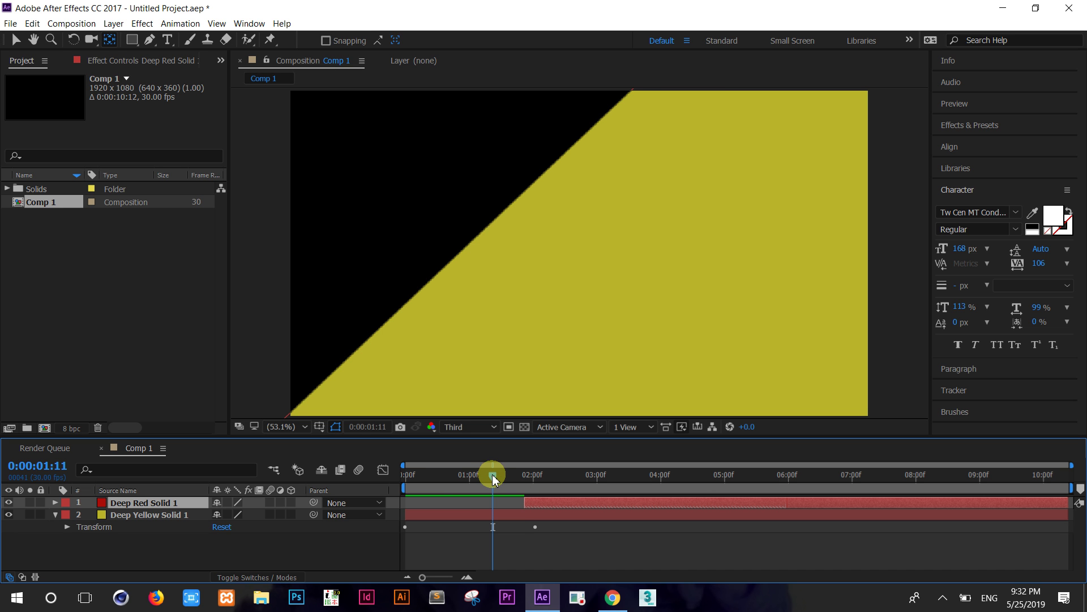
drag(493, 479, 403, 486)
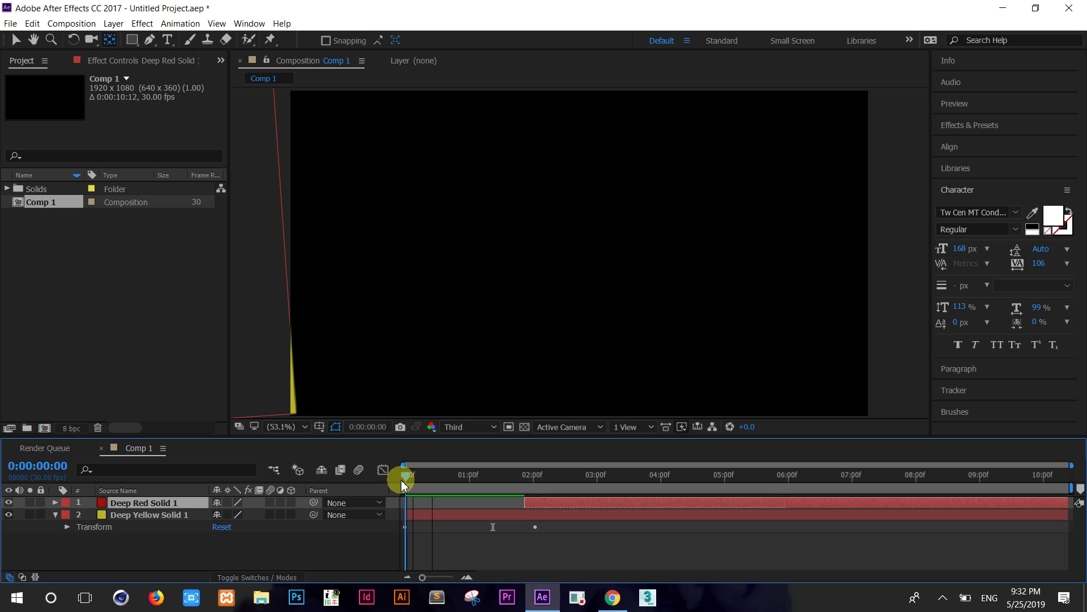
click(535, 530)
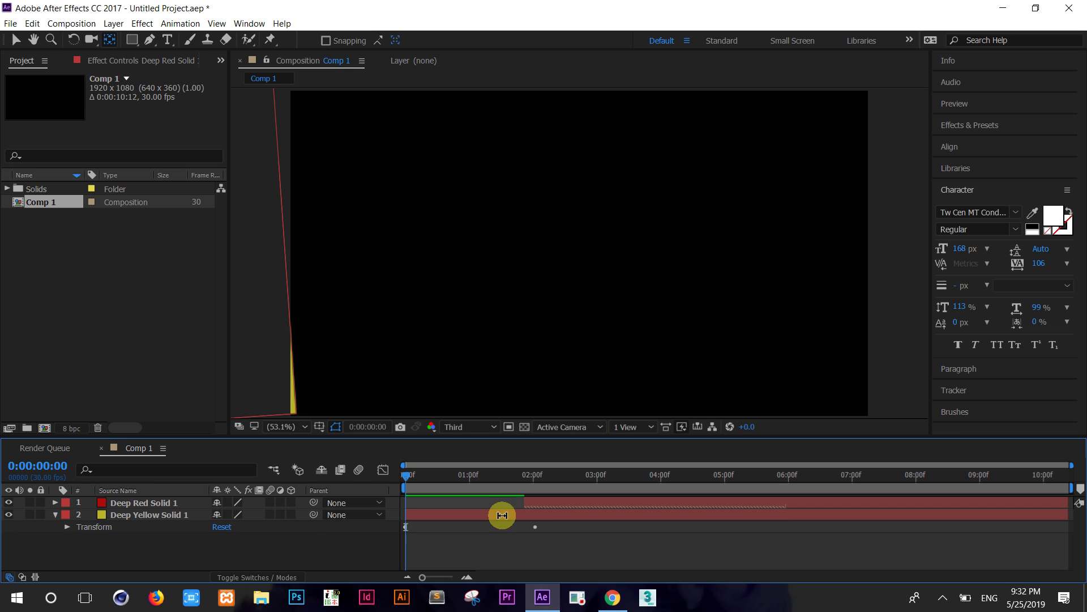
click(130, 520)
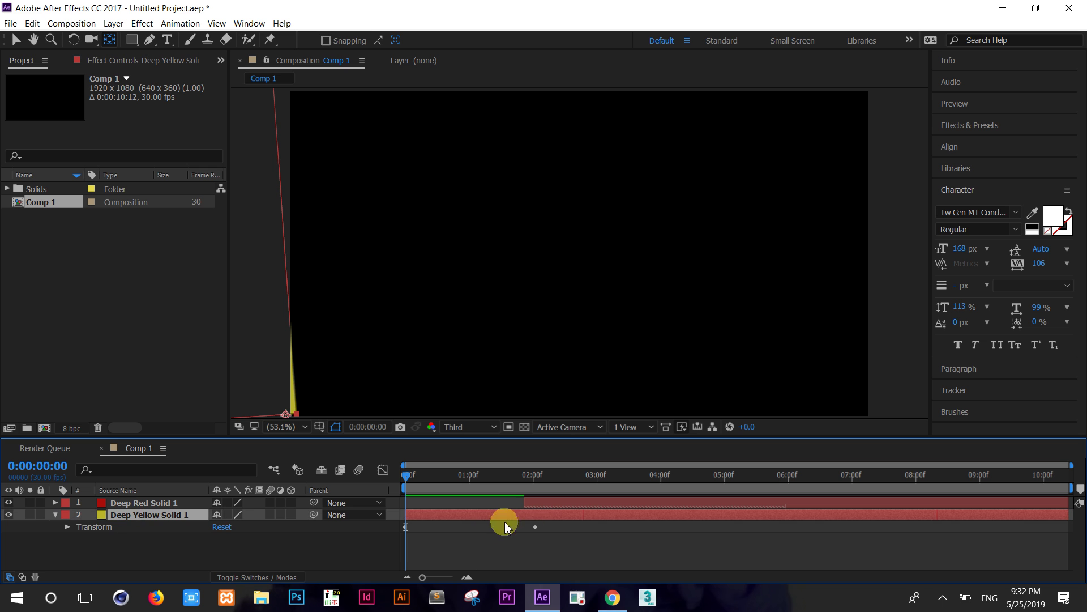
click(537, 528)
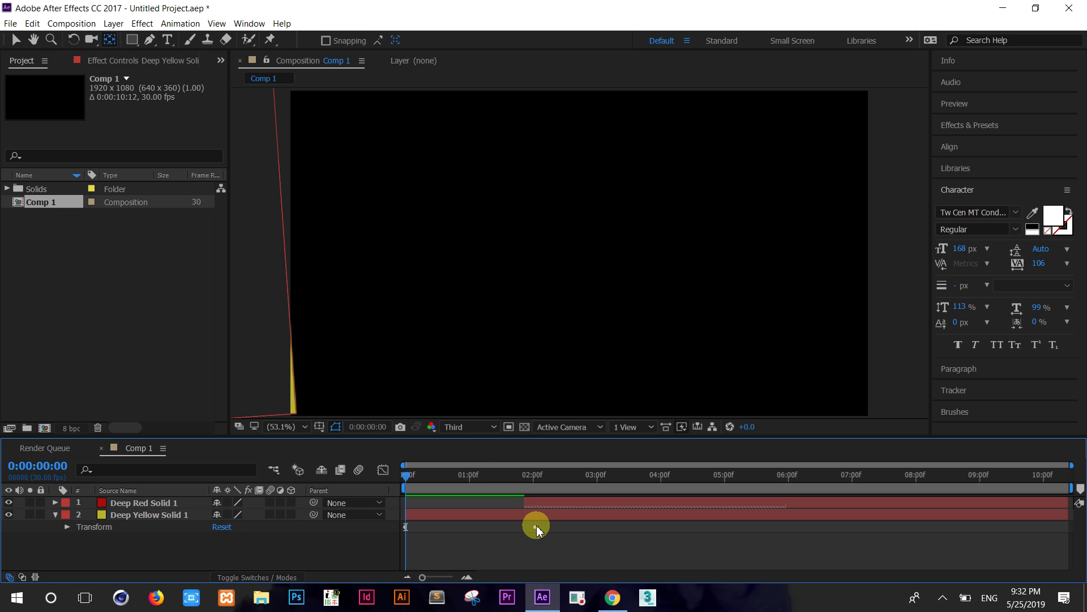
drag(530, 504, 537, 504)
key(space)
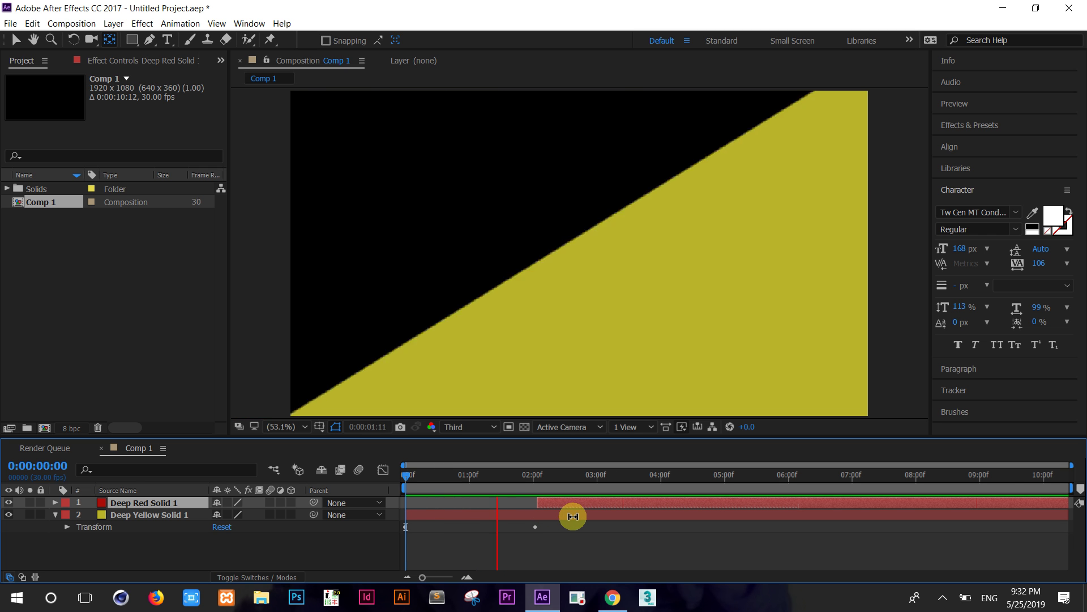
key(space)
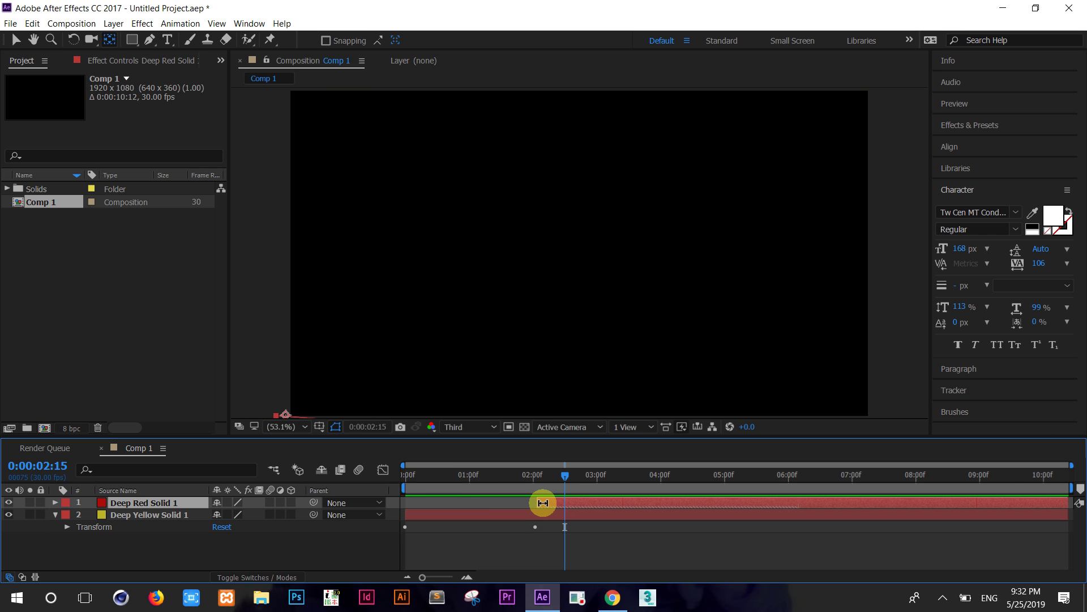
drag(542, 504, 533, 503)
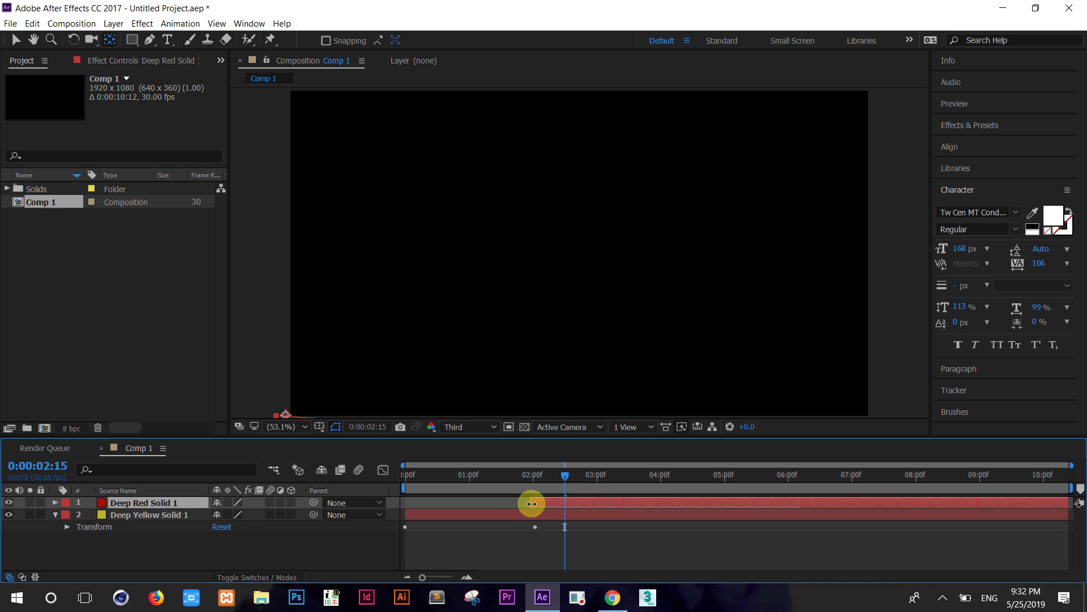
mouse_move(558, 480)
mouse_down()
mouse_move(527, 487)
mouse_move(542, 498)
mouse_up()
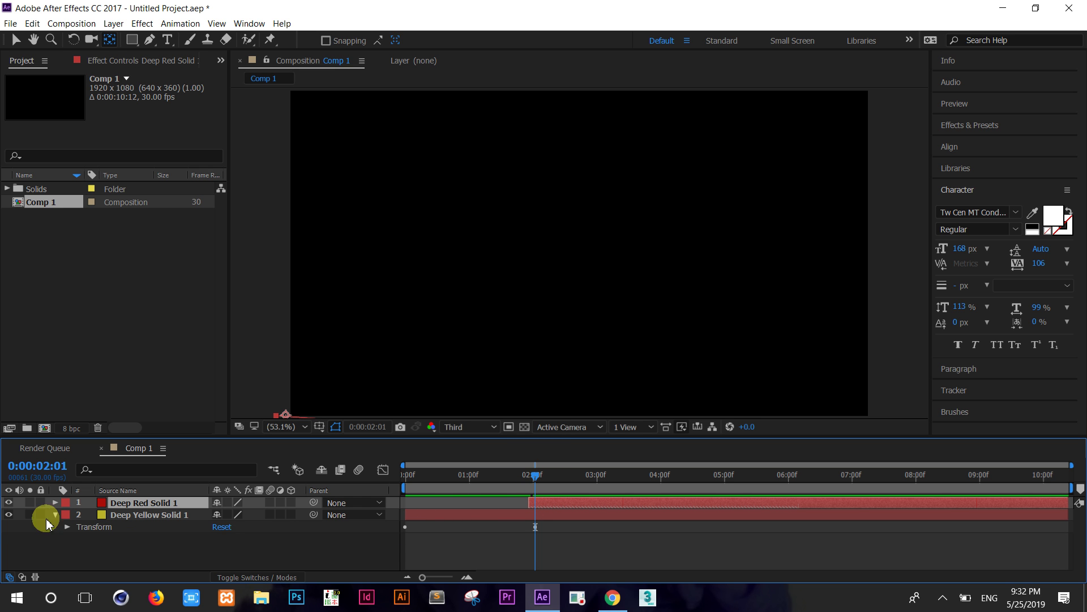
Hide Deep Yellow Solid 1 and preview the red wipe from the beginning
click(9, 515)
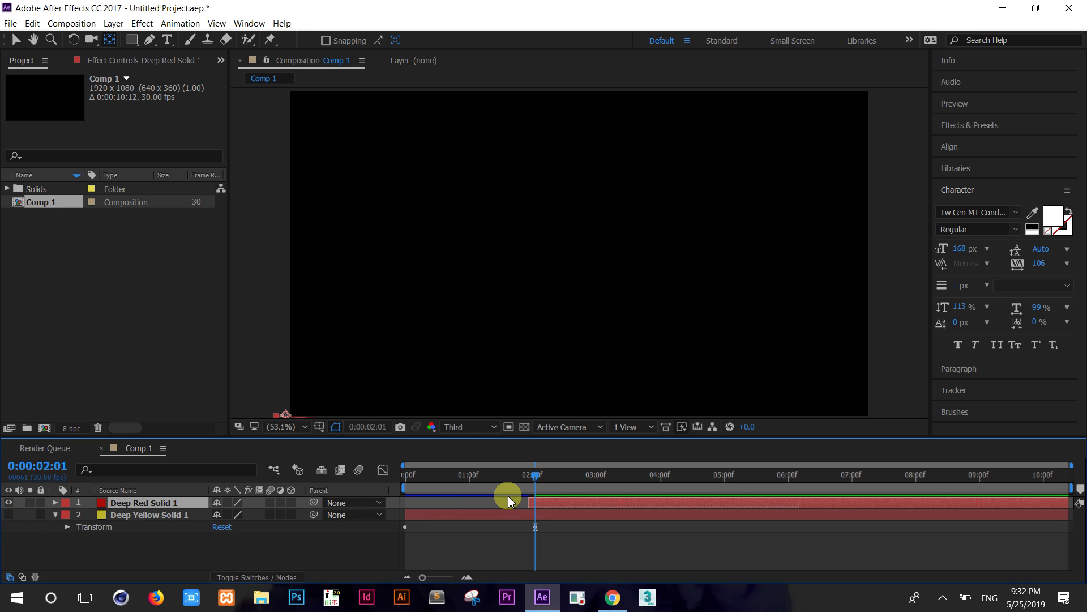
key(Home)
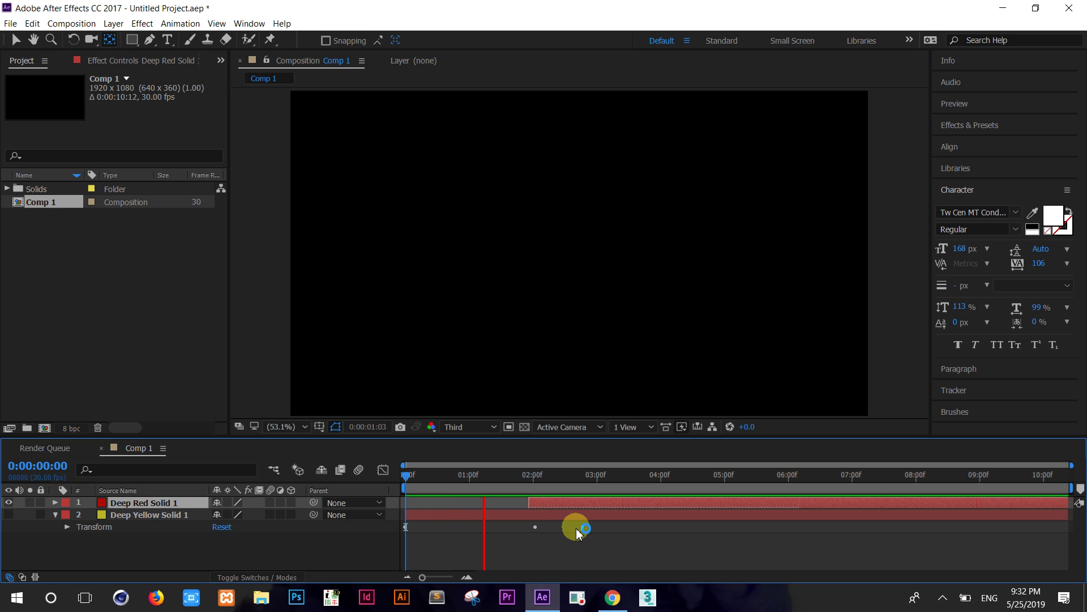
key(space)
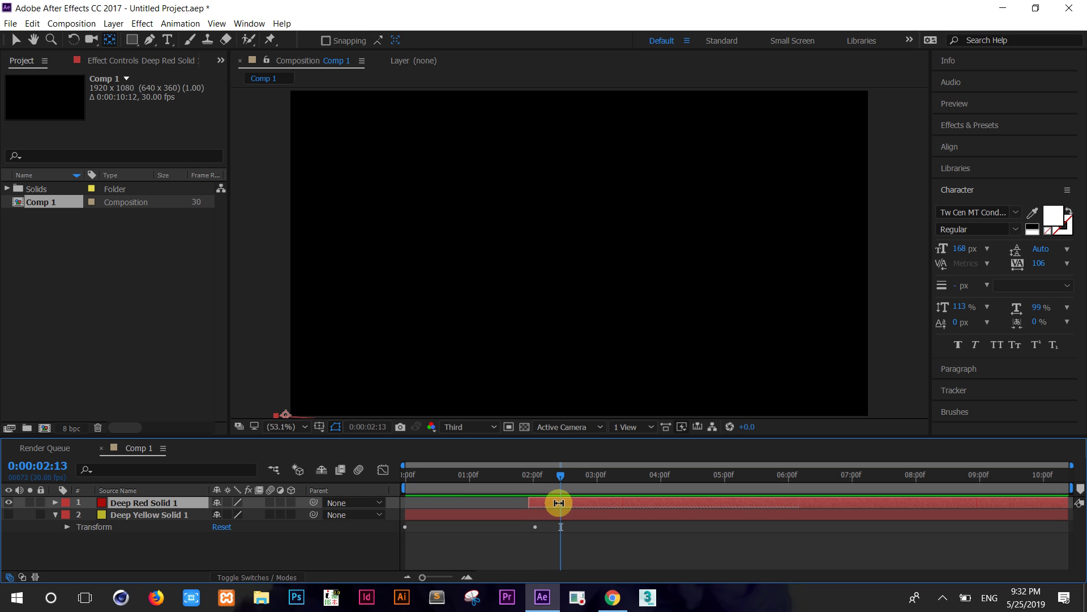
click(942, 598)
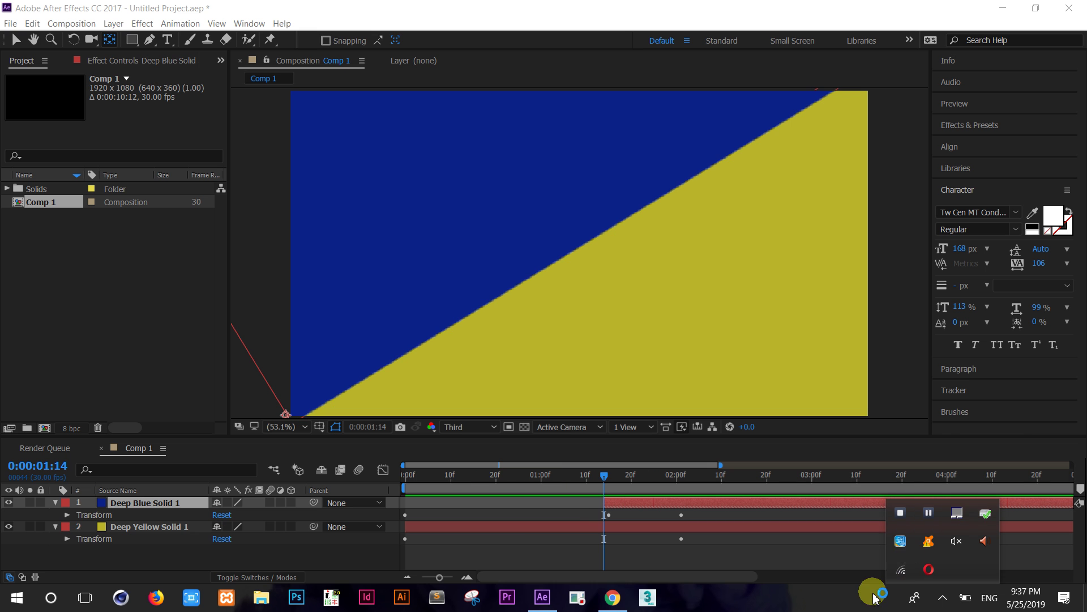
Scrub to check the Deep Blue Solid 1 wipe near 0:00:01:15 and collapse its properties
mouse_move(605, 481)
mouse_down()
mouse_move(408, 531)
mouse_move(610, 532)
mouse_up()
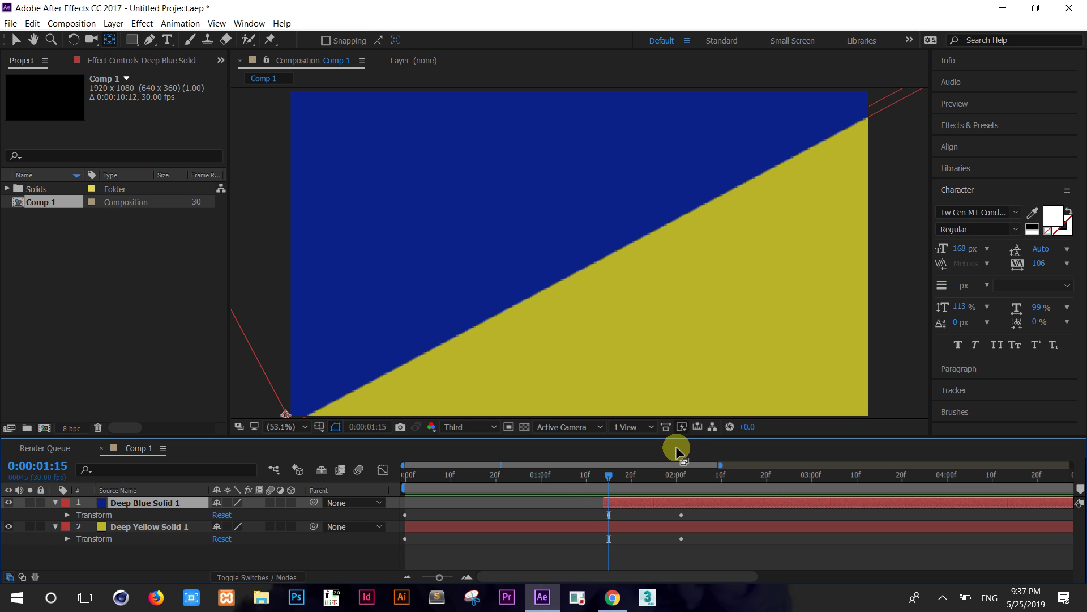
click(55, 502)
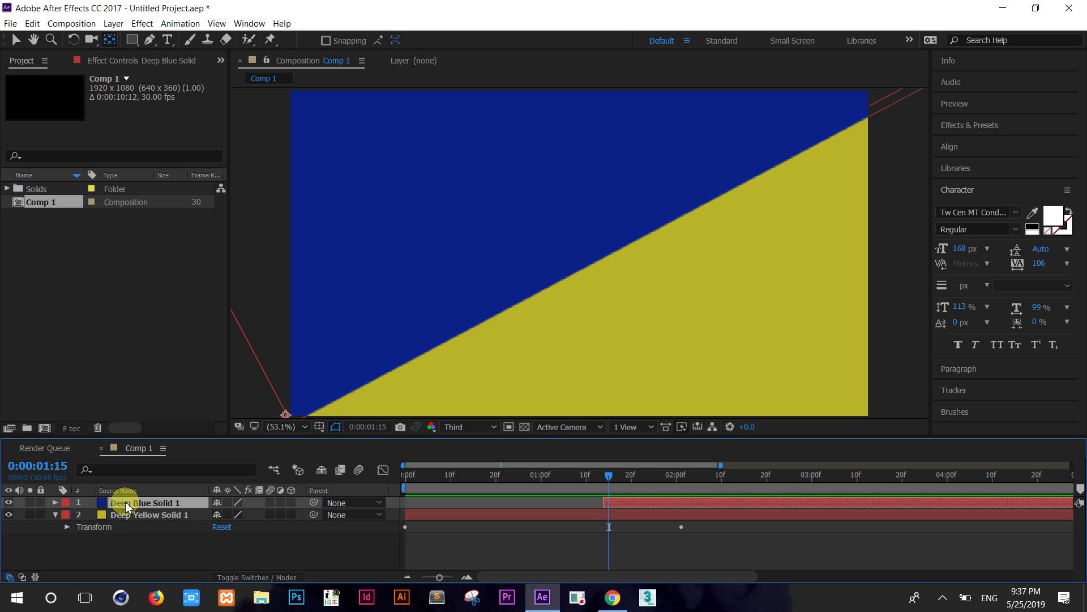
Duplicate Deep Blue Solid 1 and make the copy a new bright red (FC001A) Red Solid 1
key(ctrl+d)
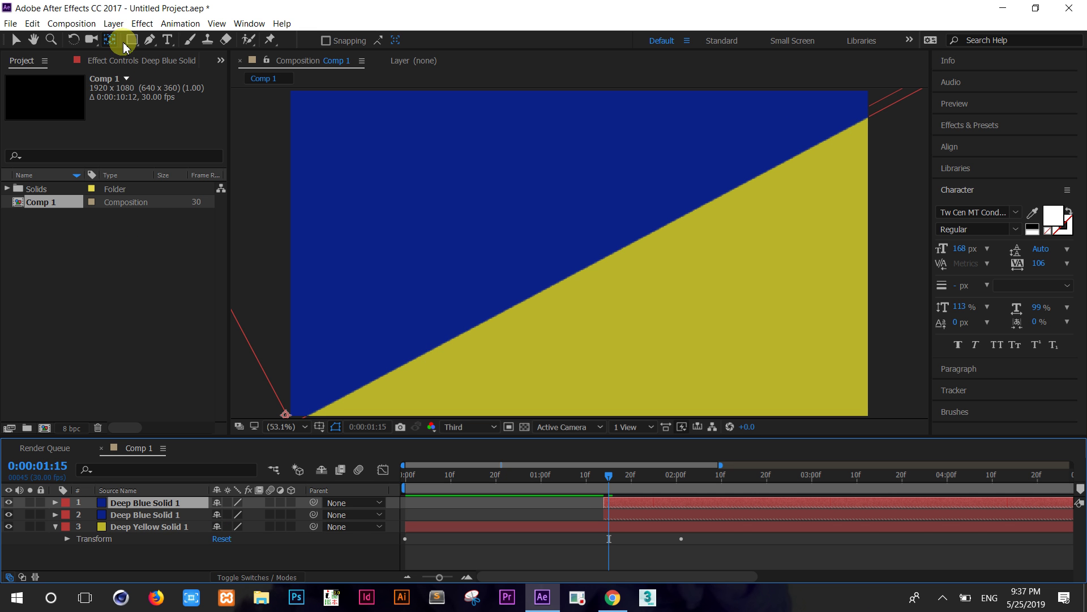
click(114, 24)
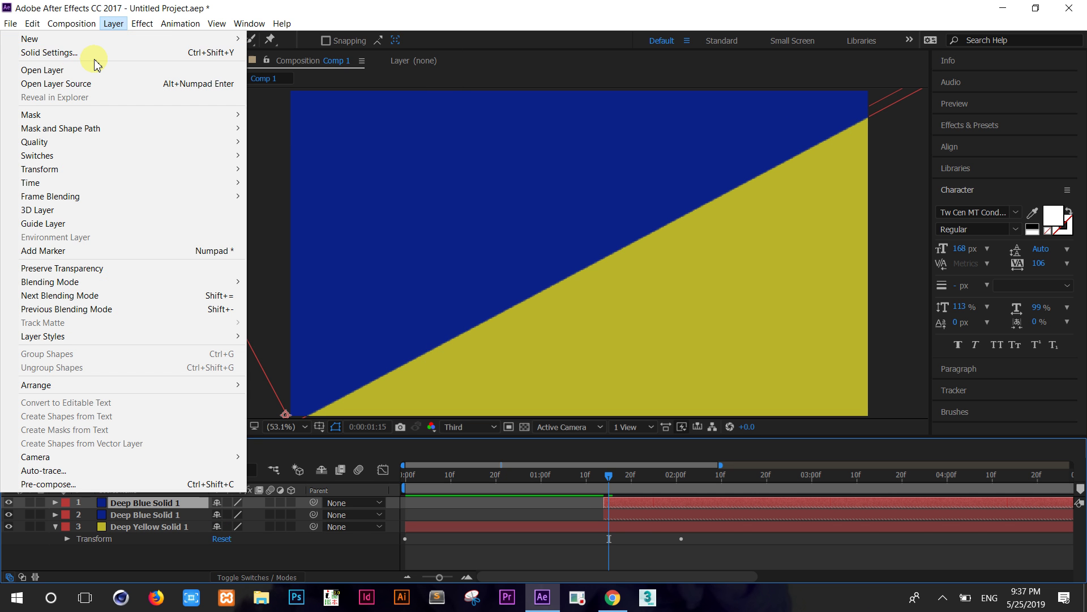
click(94, 52)
click(524, 363)
click(572, 226)
drag(572, 226, 574, 213)
click(674, 214)
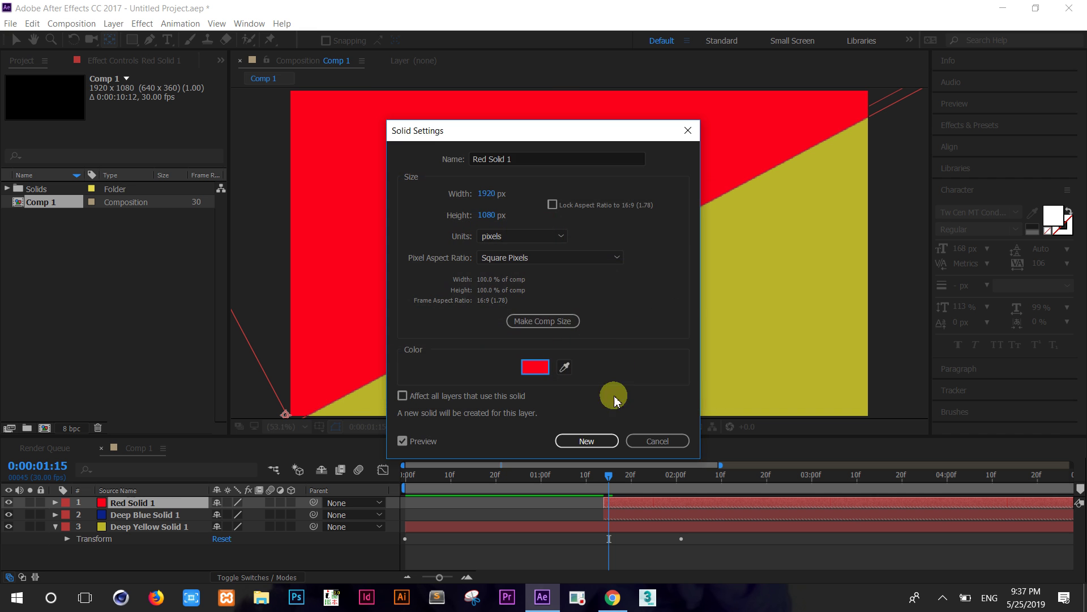
click(589, 441)
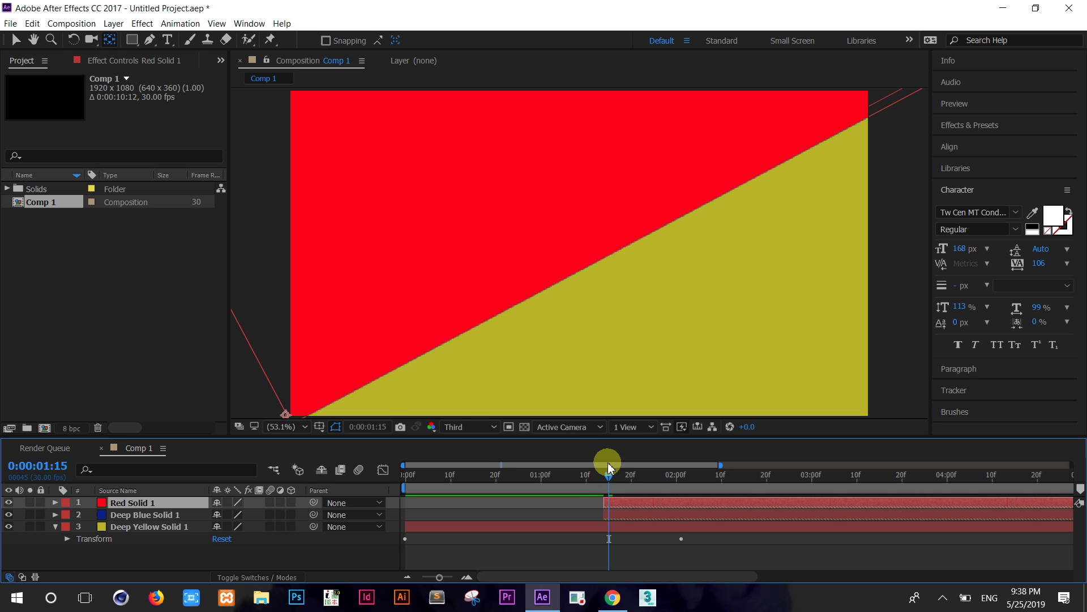
mouse_move(609, 477)
mouse_down()
mouse_move(636, 480)
mouse_move(600, 478)
mouse_move(594, 513)
mouse_up()
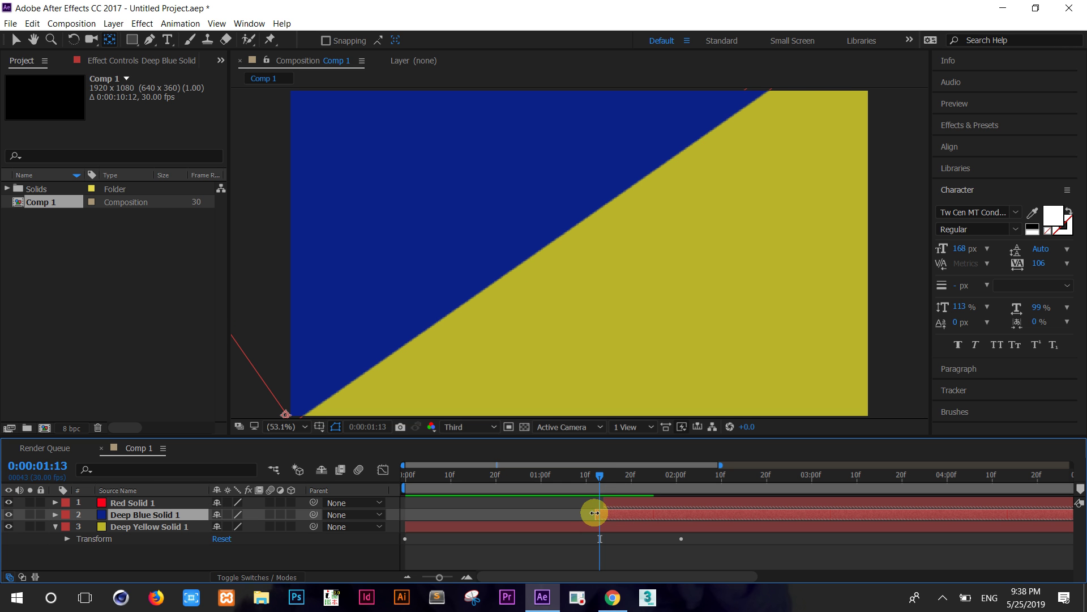
Trim Red Solid 1 to start around 0:00:01:25, after the blue layer, checking the frames
drag(602, 481, 600, 480)
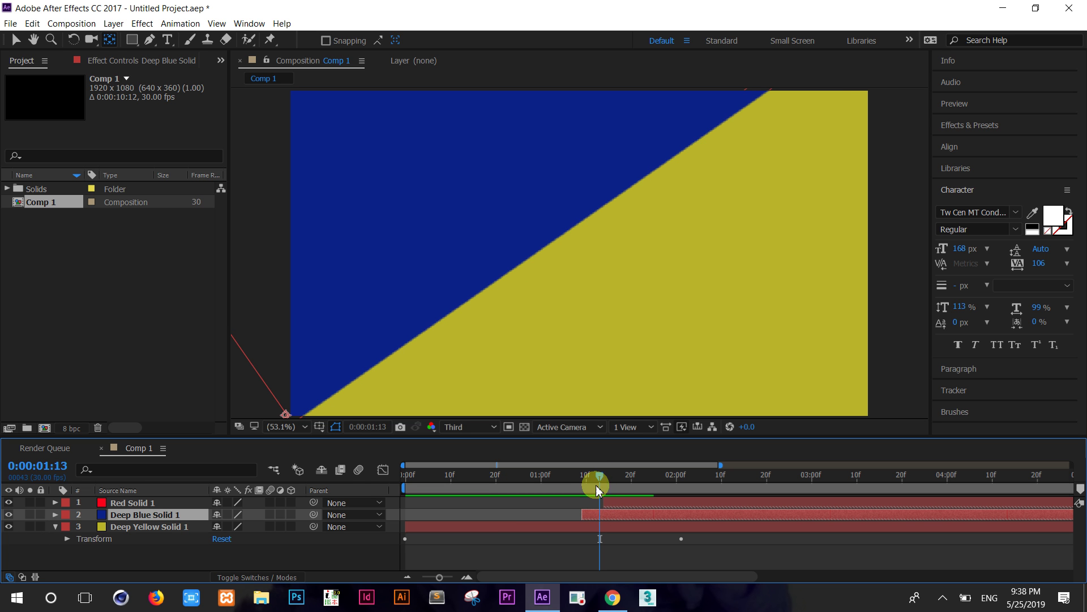
mouse_move(609, 500)
mouse_down()
mouse_move(644, 501)
mouse_move(608, 514)
mouse_move(608, 477)
mouse_up()
click(586, 515)
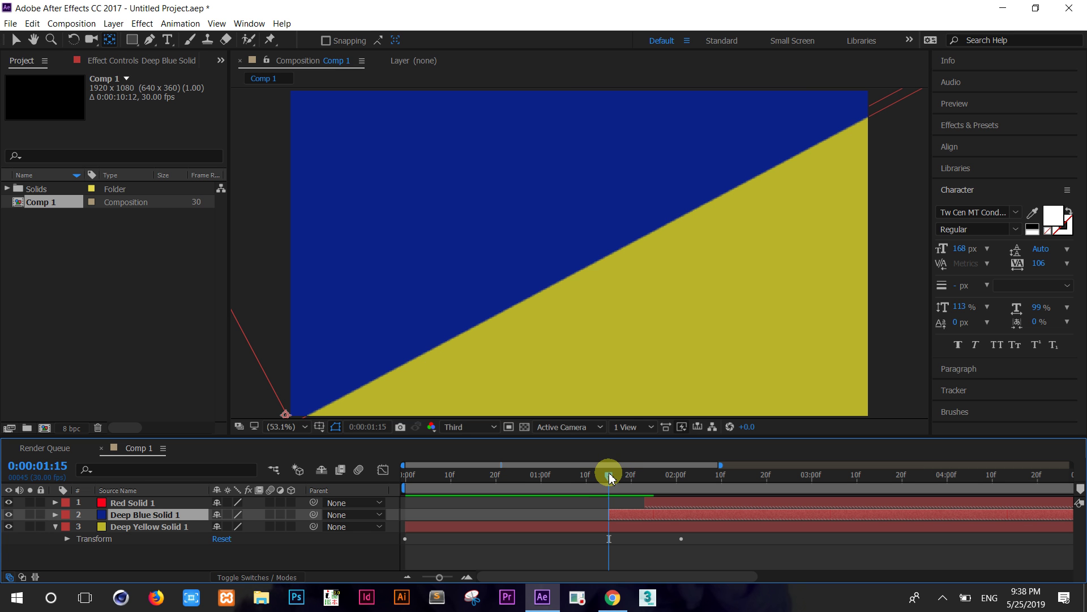
click(649, 502)
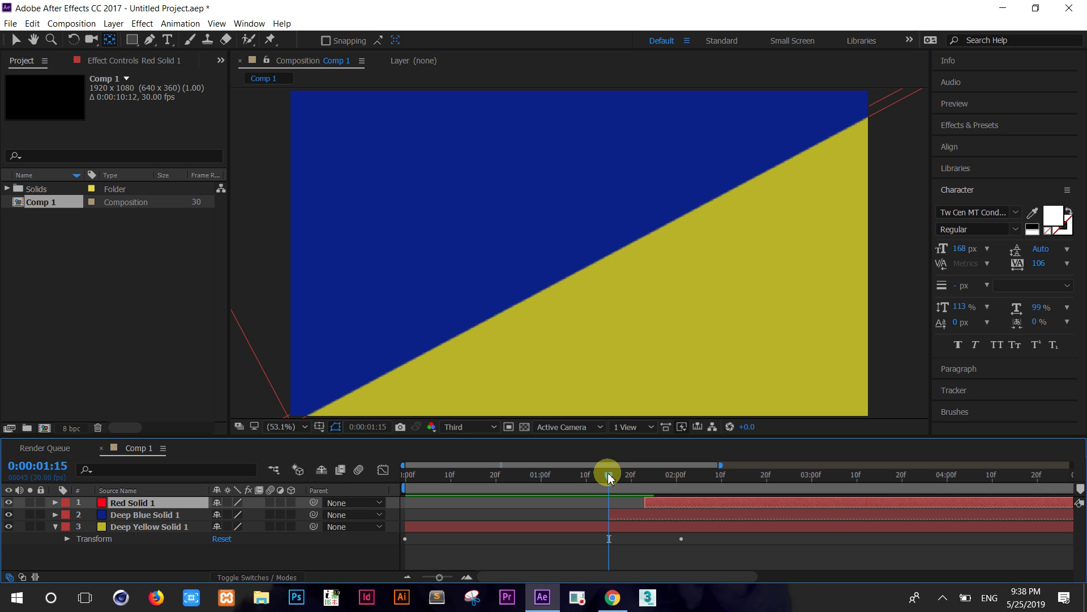
drag(610, 481, 654, 487)
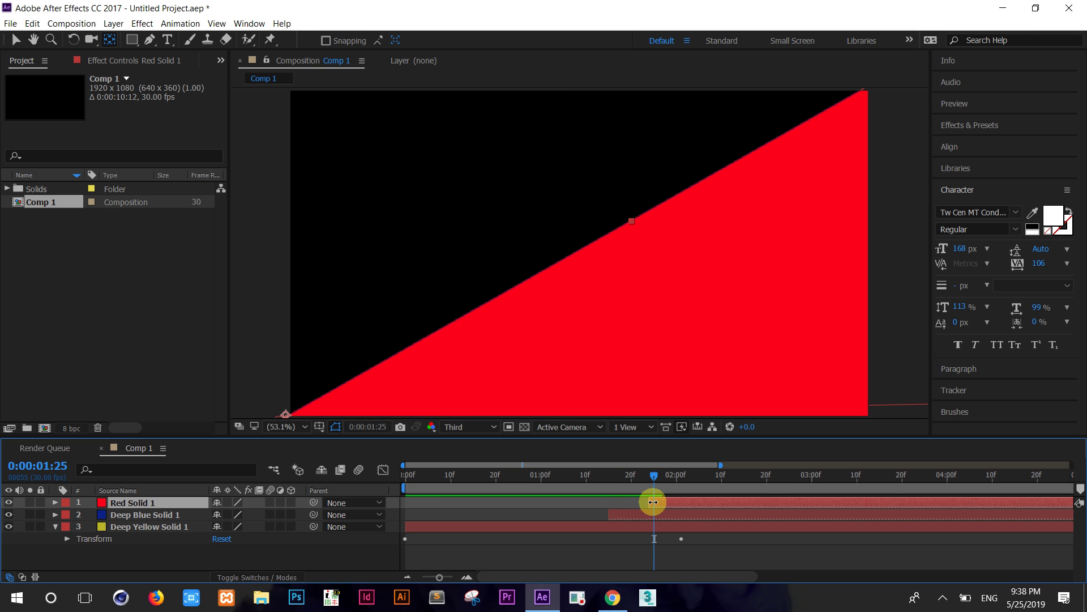
click(55, 504)
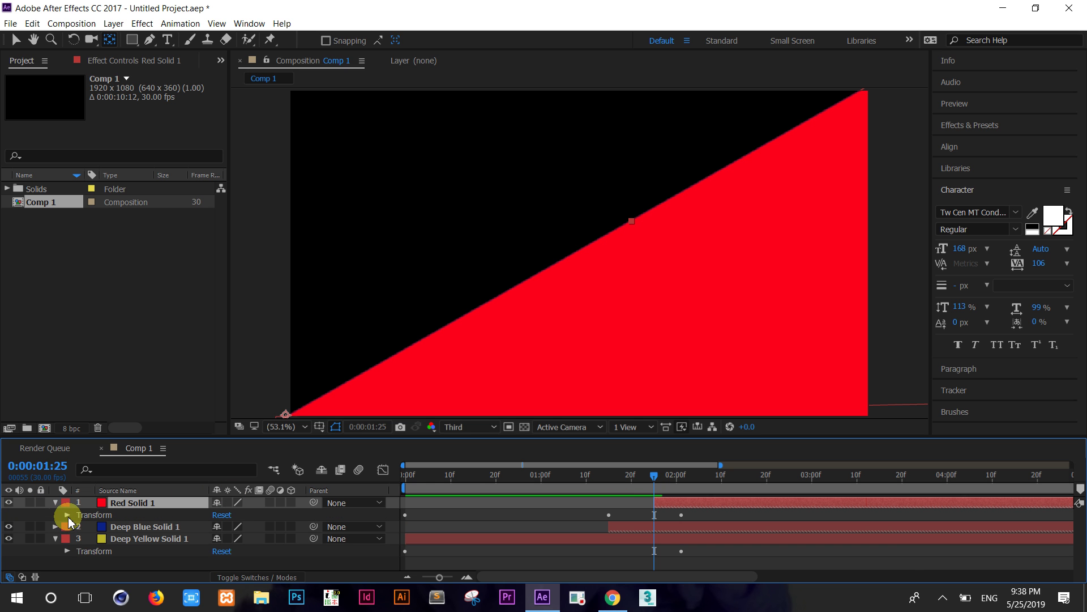
Set Red Solid 1's Rotation to -29.6° at 1:25 to close the black gap, then preview from the start
click(67, 515)
scroll(71, 520, down, 1)
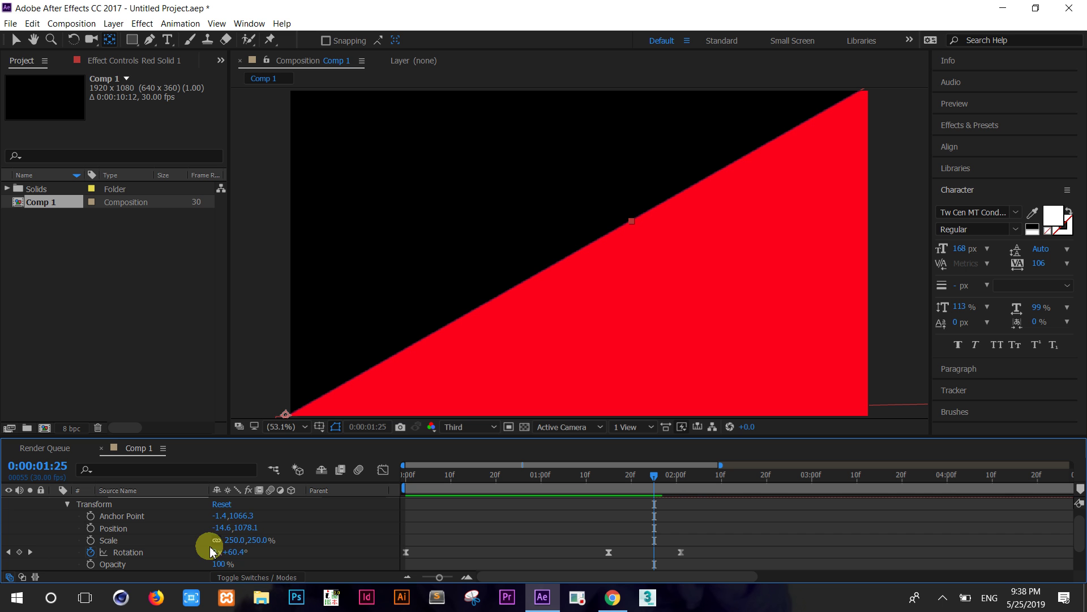
drag(233, 553, 160, 547)
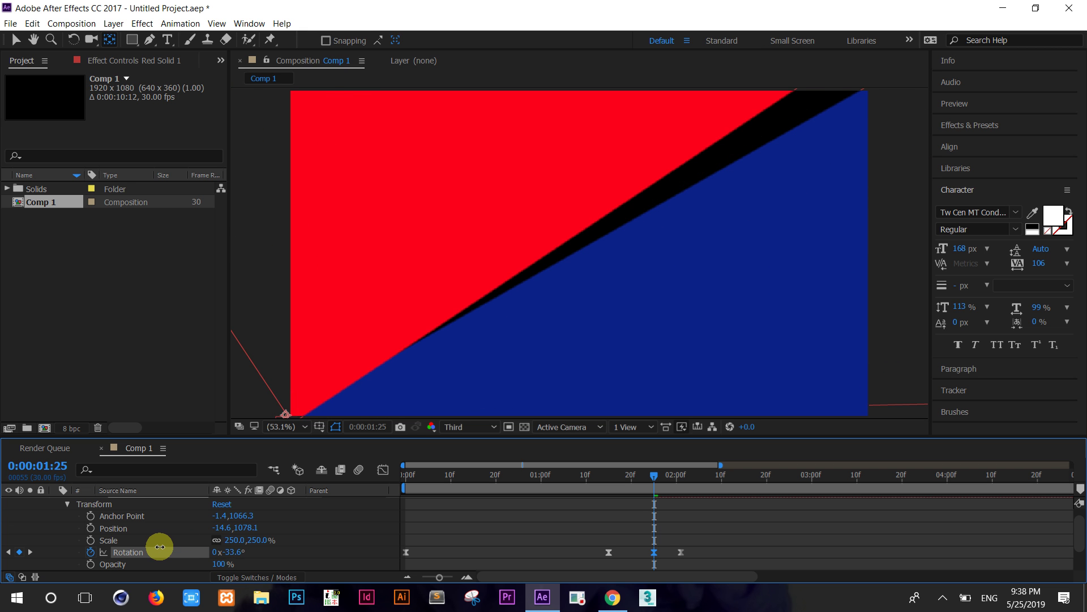
drag(159, 547, 164, 548)
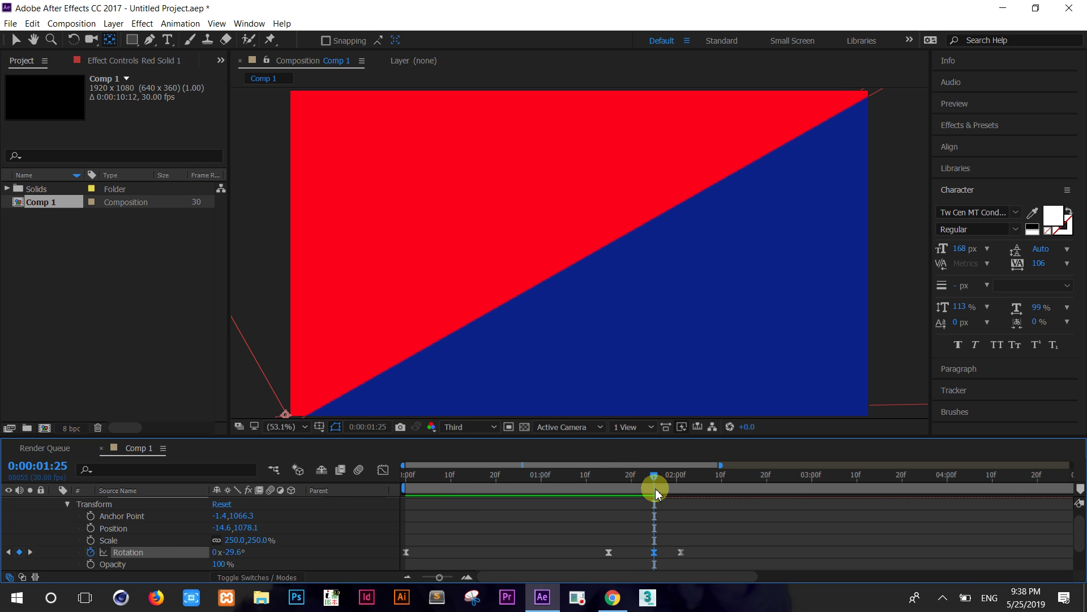
scroll(560, 538, up, 1)
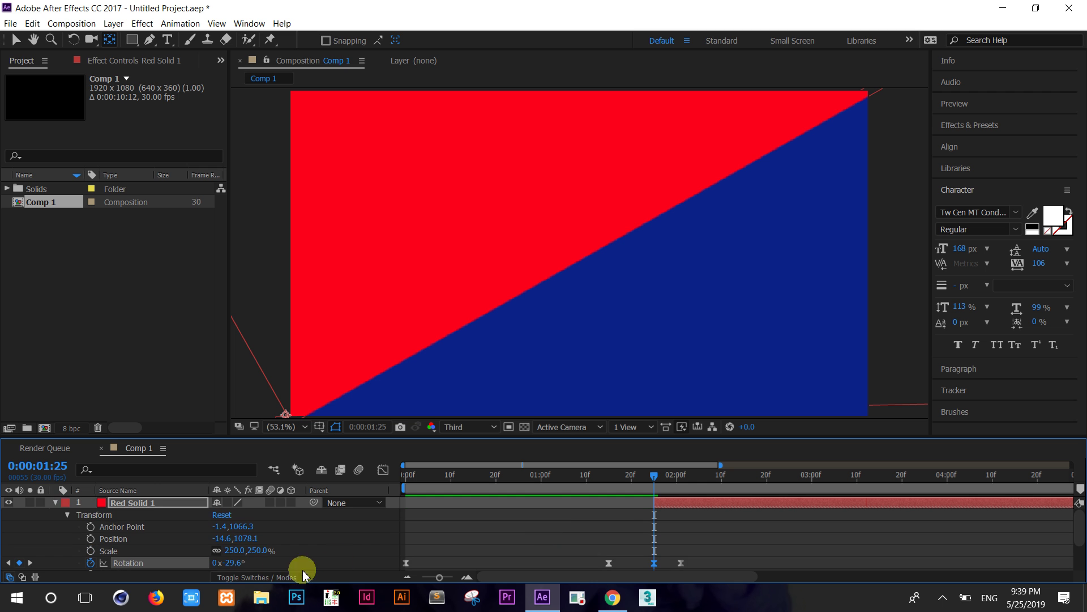
click(55, 502)
drag(654, 481, 395, 508)
key(space)
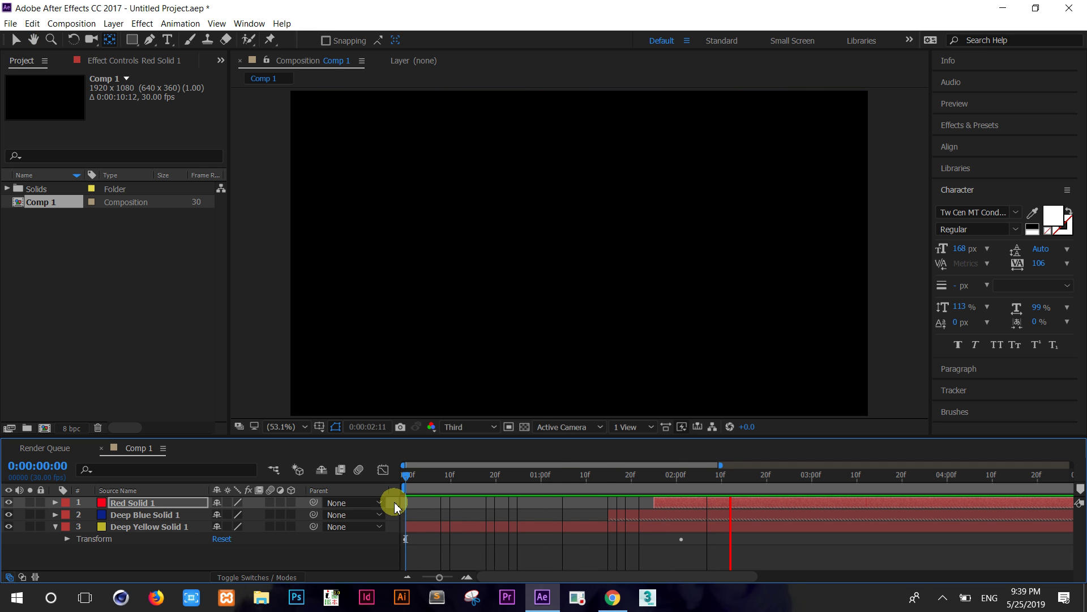
Stop the preview and move Deep Blue Solid 1's in-point earlier so it starts at 1:01
click(654, 497)
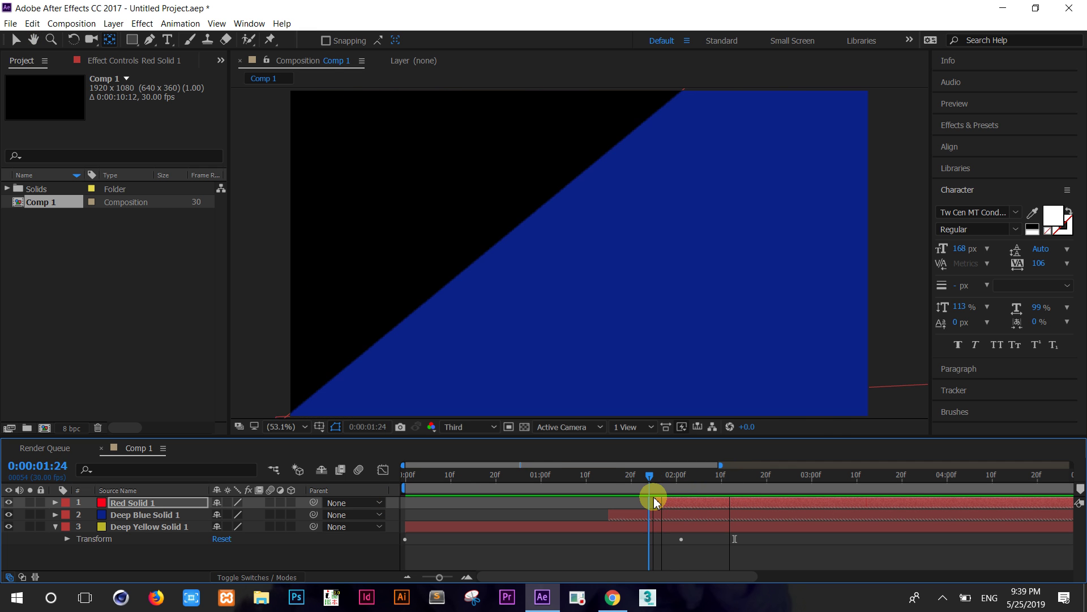
mouse_move(655, 502)
mouse_down()
mouse_move(408, 509)
mouse_move(661, 508)
mouse_move(409, 519)
mouse_move(595, 541)
mouse_up()
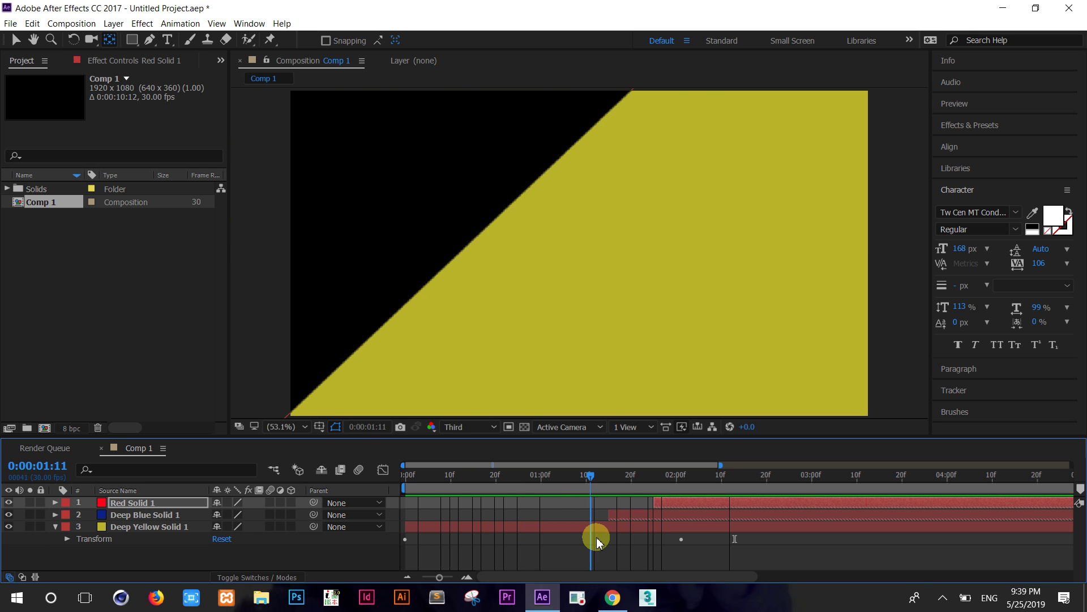
mouse_move(594, 541)
mouse_down()
mouse_move(573, 539)
mouse_move(563, 514)
mouse_up()
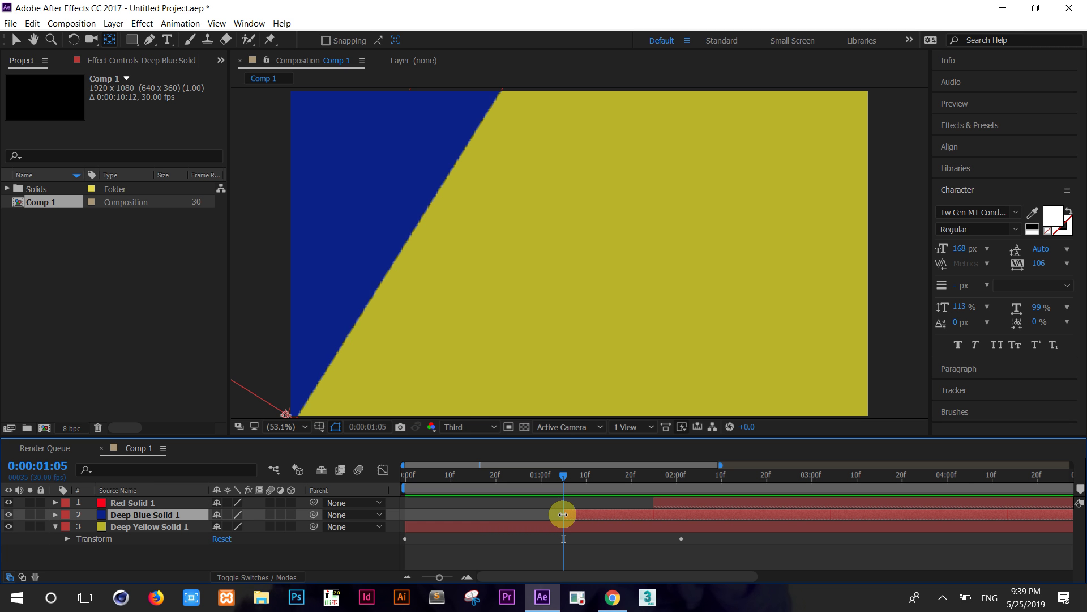
click(567, 476)
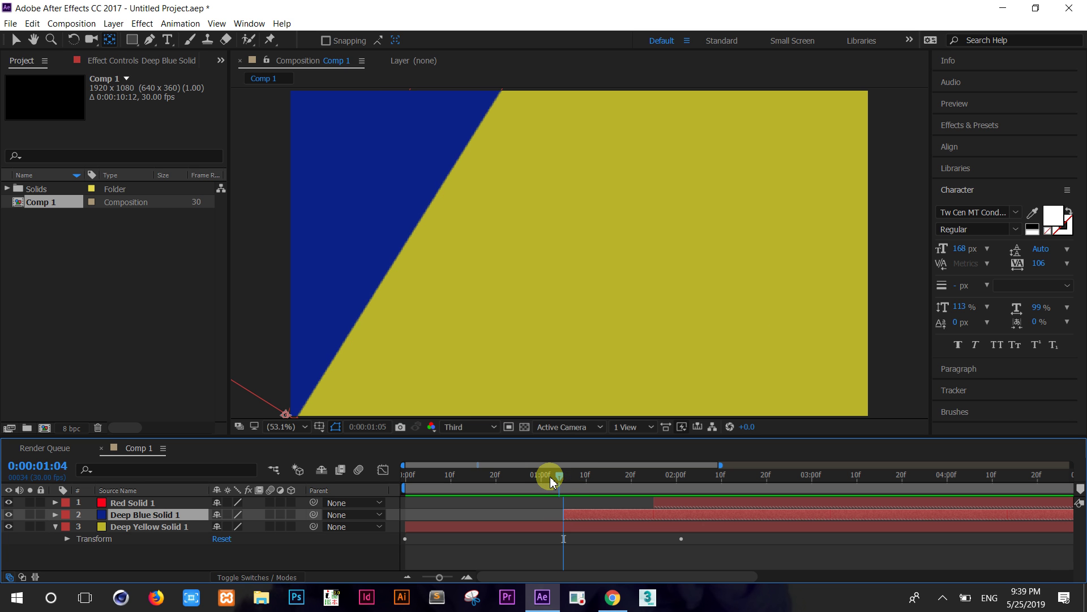
drag(552, 480, 550, 478)
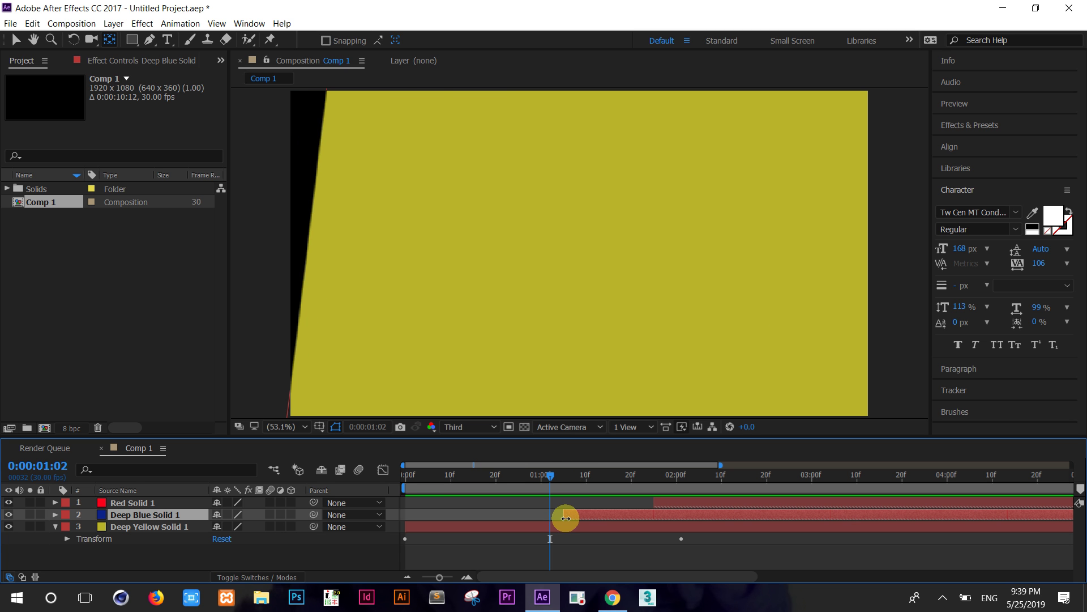
drag(552, 519, 550, 517)
drag(544, 479, 547, 481)
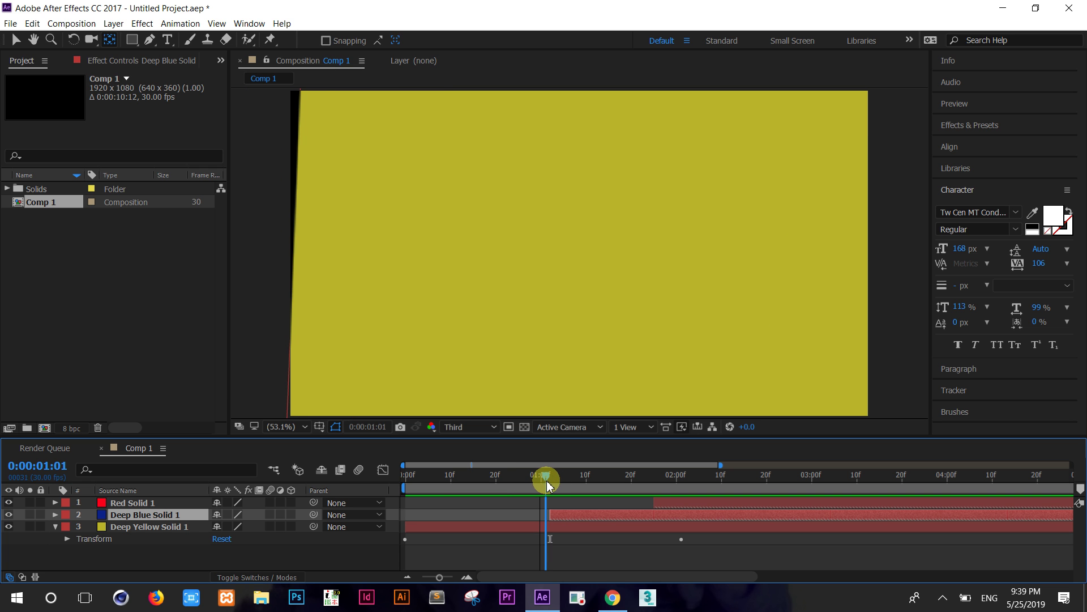
mouse_move(546, 481)
mouse_down()
mouse_move(554, 513)
mouse_move(543, 516)
mouse_up()
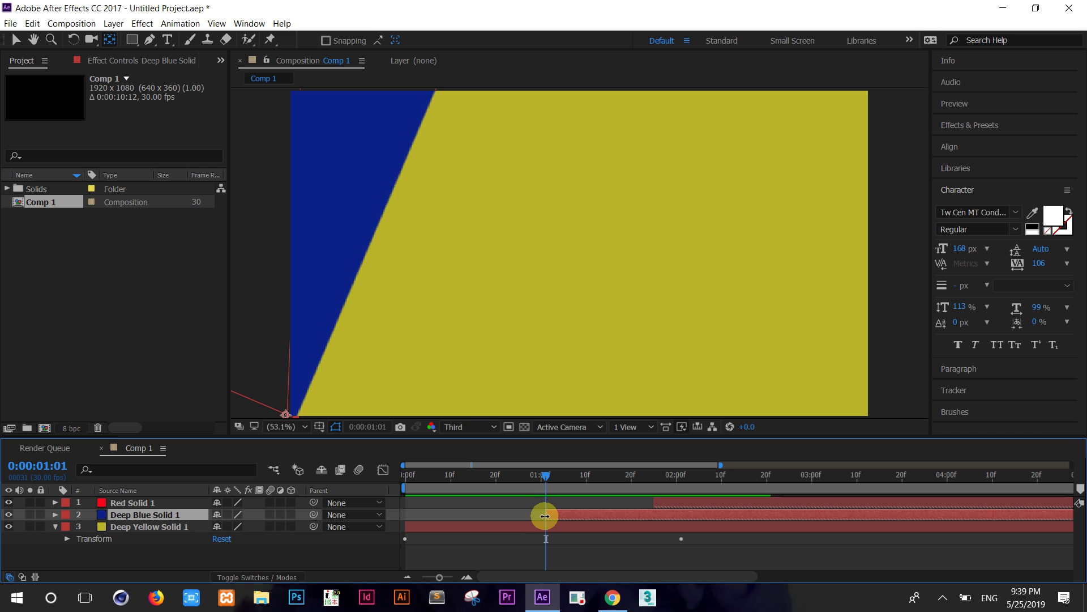
mouse_move(547, 481)
mouse_down()
mouse_move(546, 496)
mouse_move(628, 505)
mouse_up()
Check Red Solid 1's wipe starting around 1:20, then return to the composition start
click(652, 504)
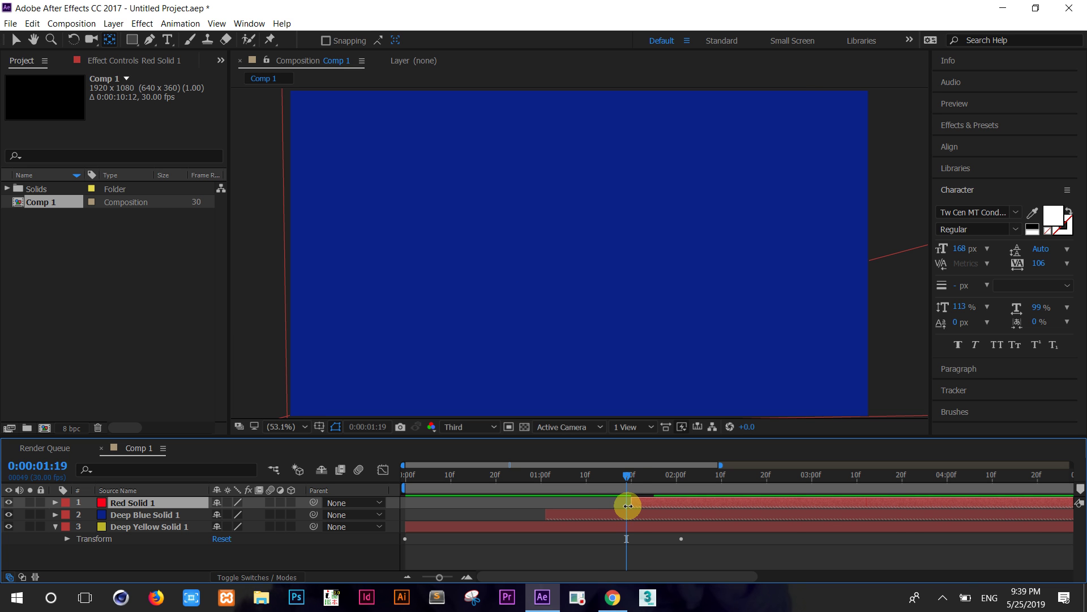
drag(630, 479, 655, 494)
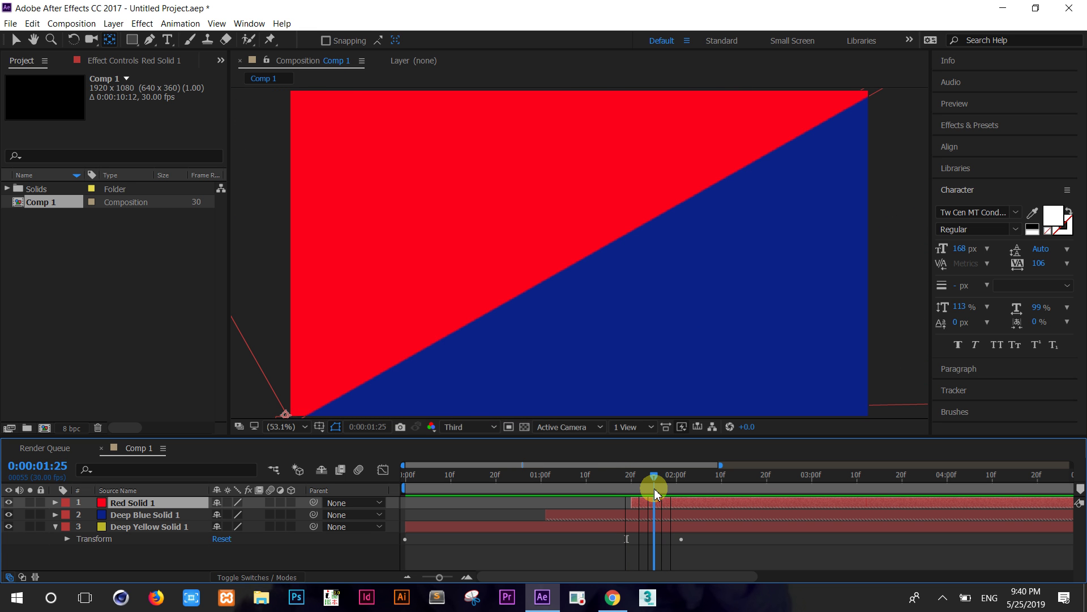
mouse_move(656, 492)
mouse_down()
mouse_move(672, 493)
mouse_move(461, 503)
mouse_move(652, 508)
mouse_up()
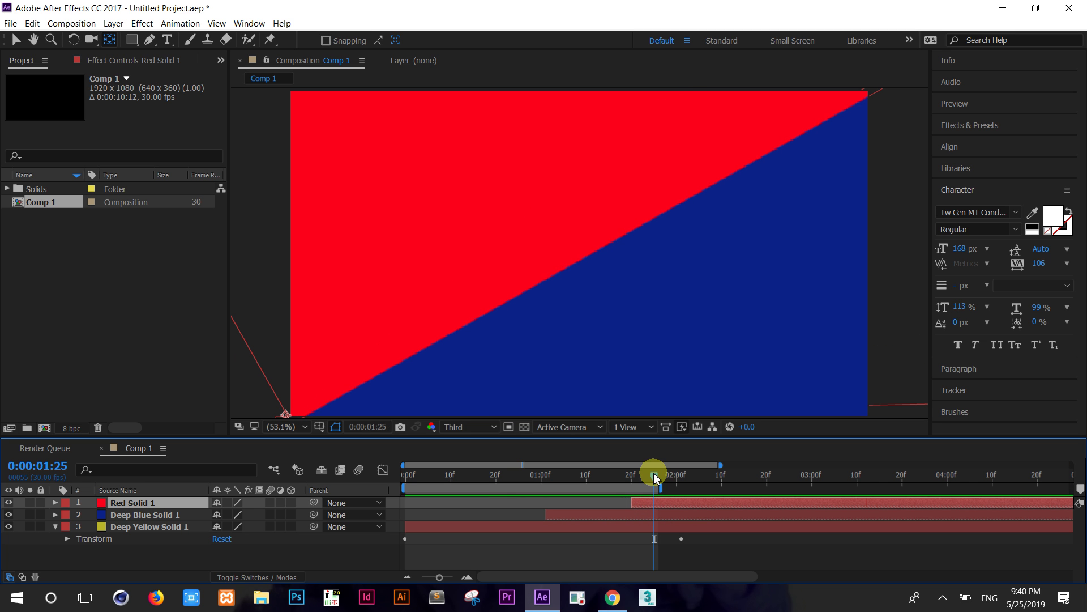
drag(651, 478, 389, 495)
Preview the wipe sequence, park at 0:00:01:05, and bring up Red Solid 1's layer options
key(space)
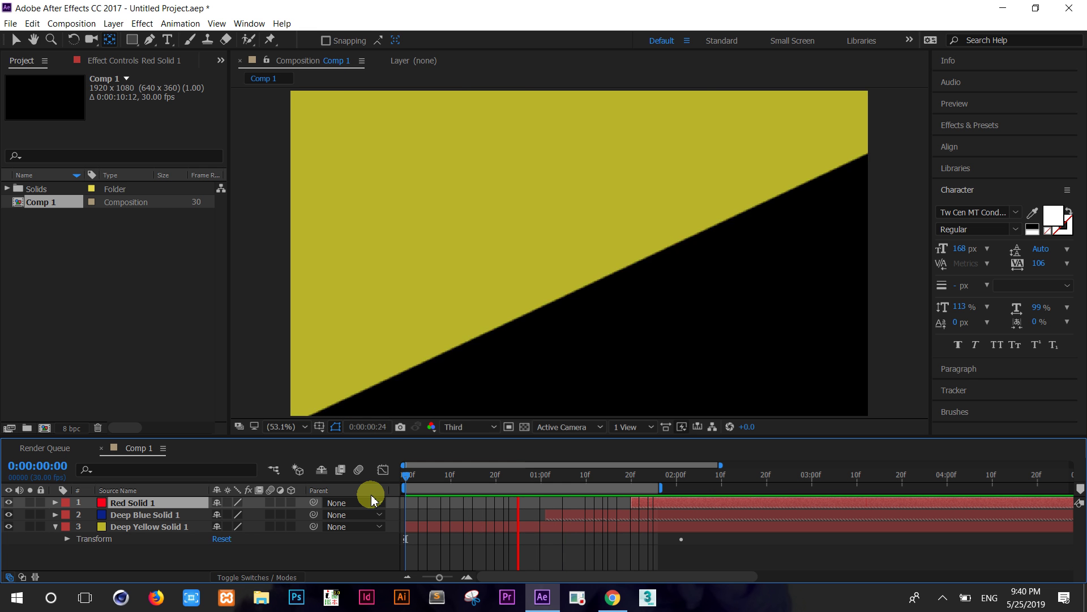
key(space)
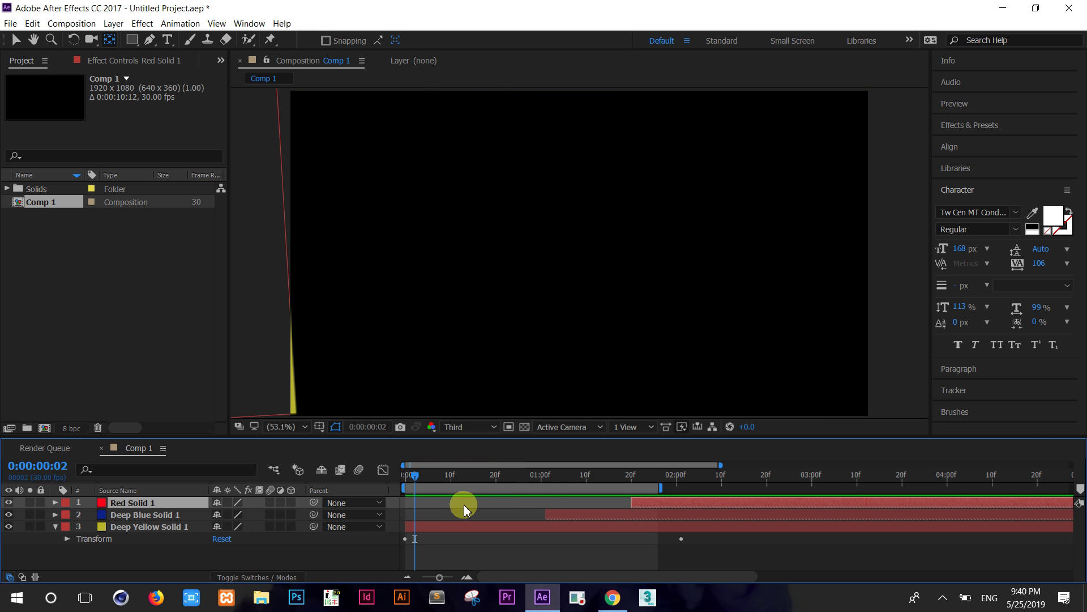
drag(413, 481, 570, 506)
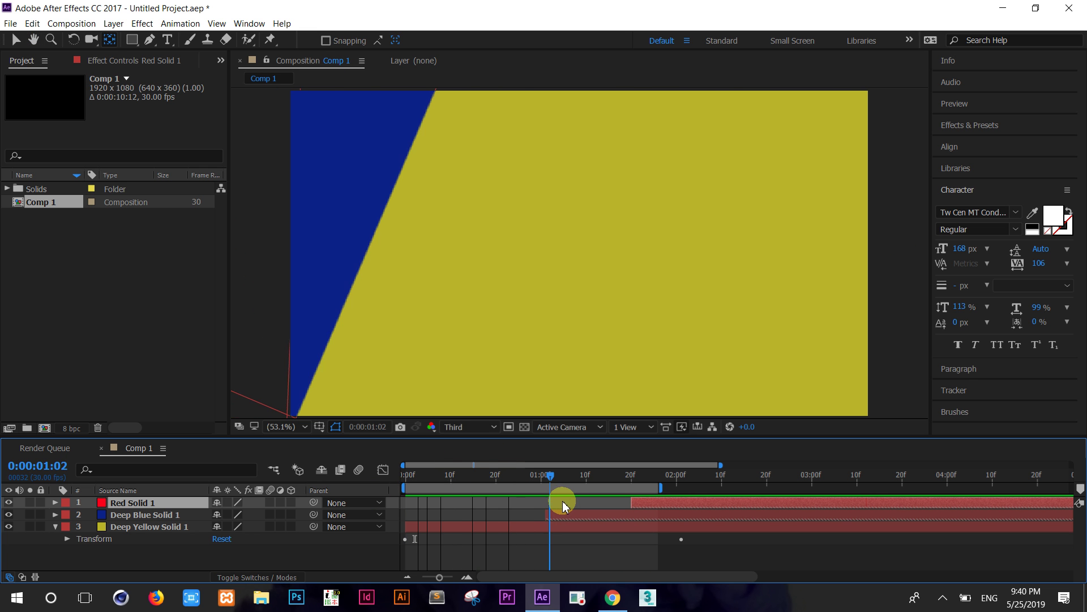
click(170, 503)
right_click(145, 504)
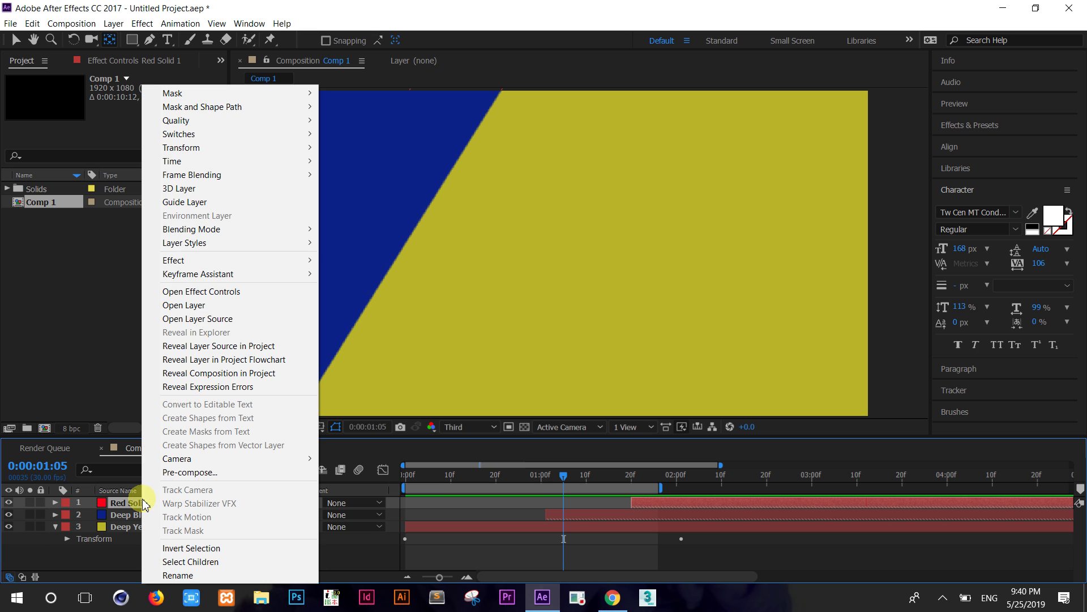
Add a Drop Shadow style to Red Solid 1 with 30% opacity and size 20
mouse_move(199, 243)
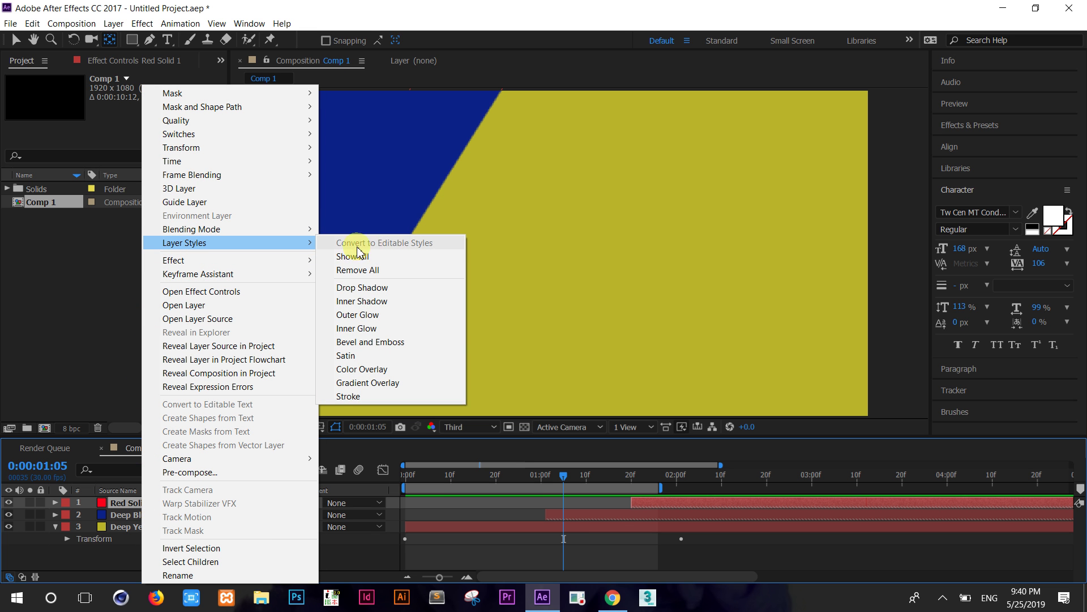
click(382, 289)
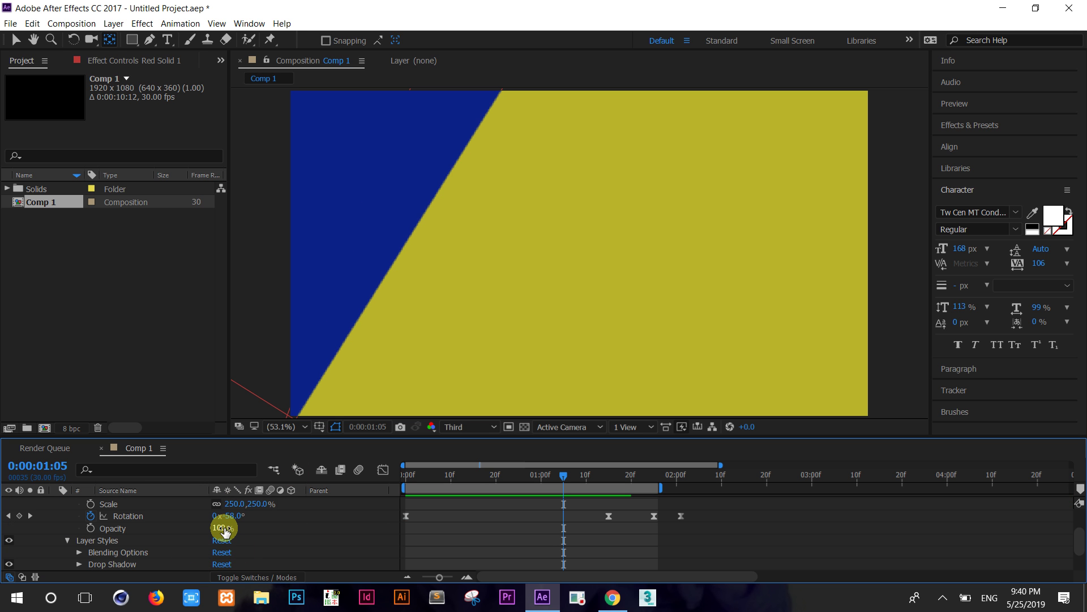
scroll(224, 529, down, 2)
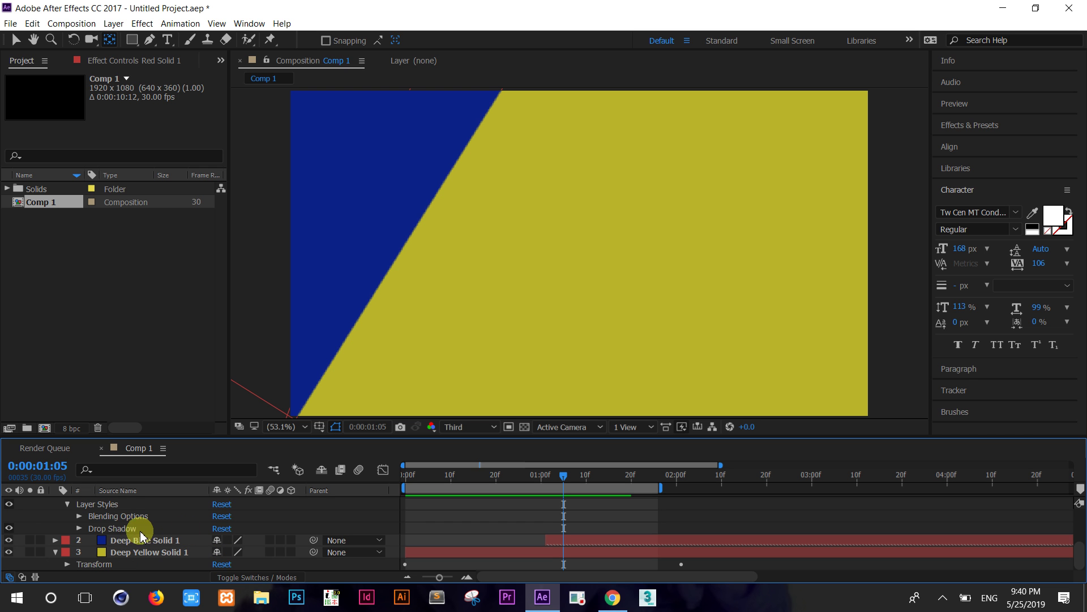
click(78, 529)
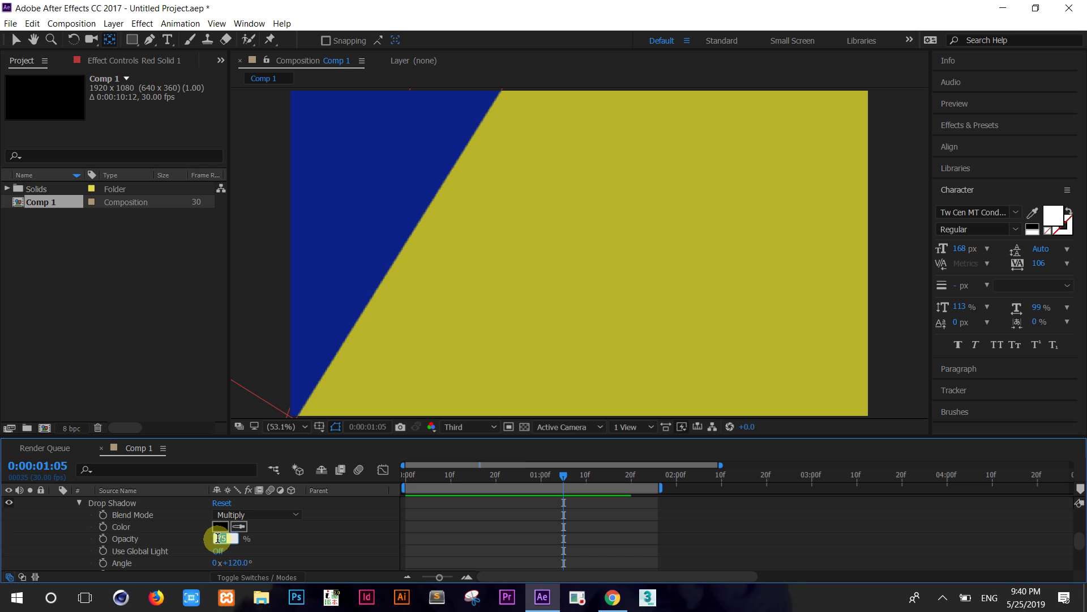
key(Return)
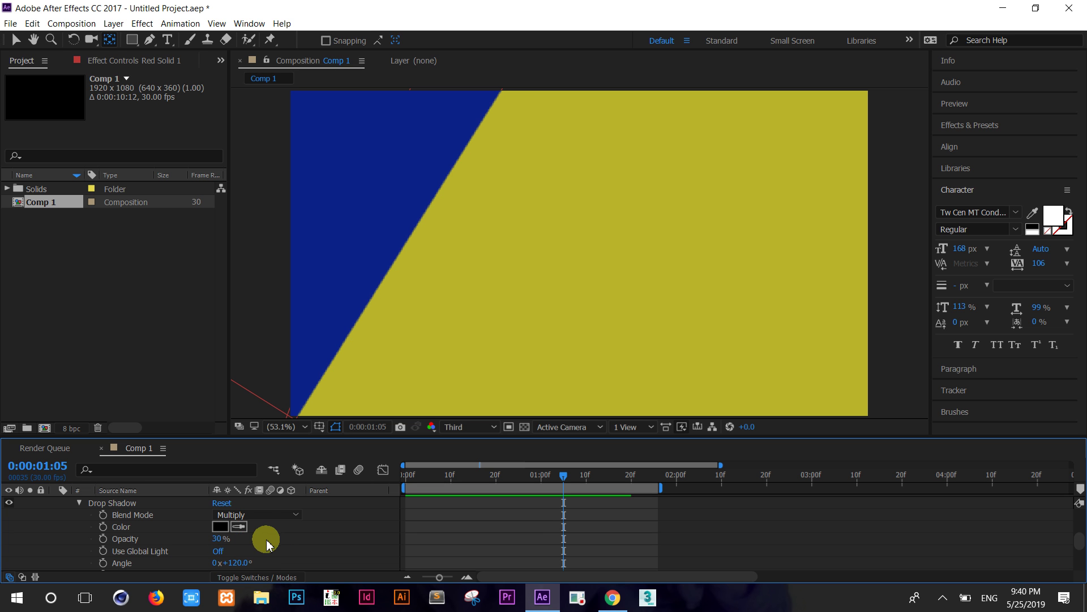
scroll(244, 561, down, 3)
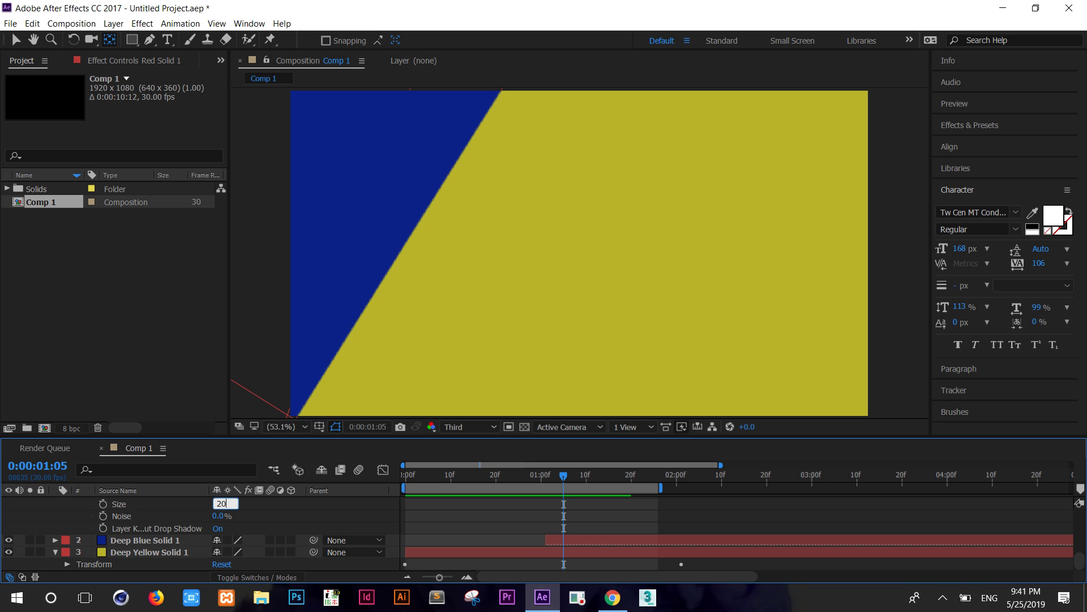
key(Return)
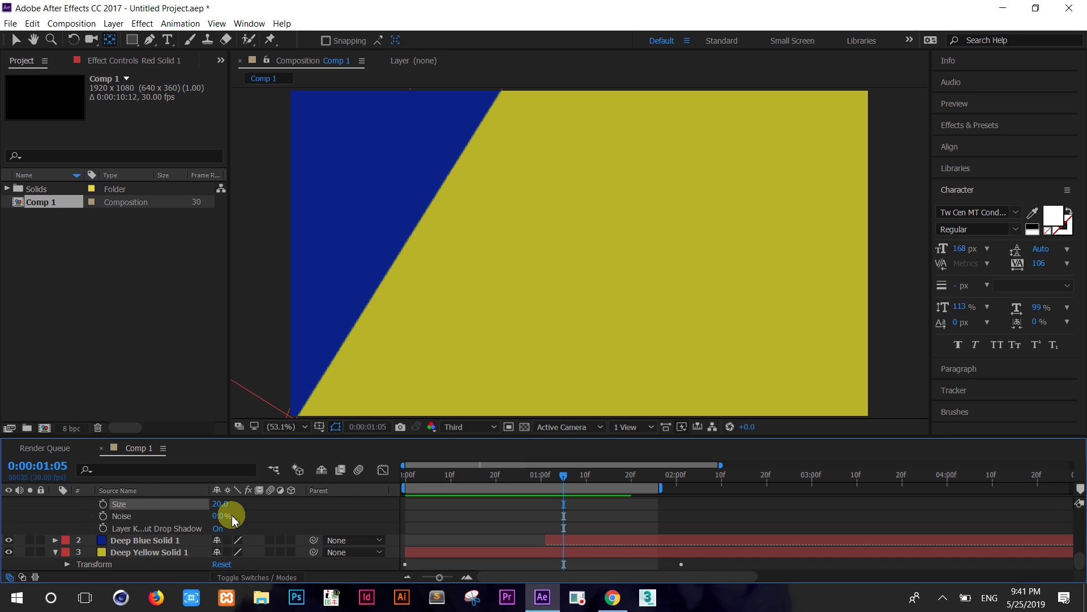
key(Return)
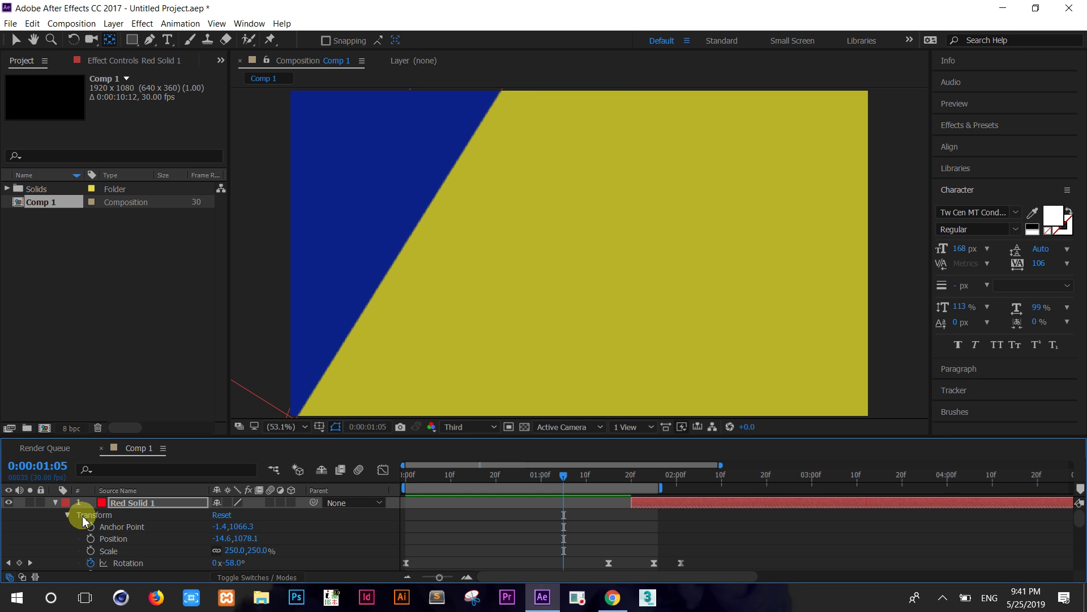
click(55, 503)
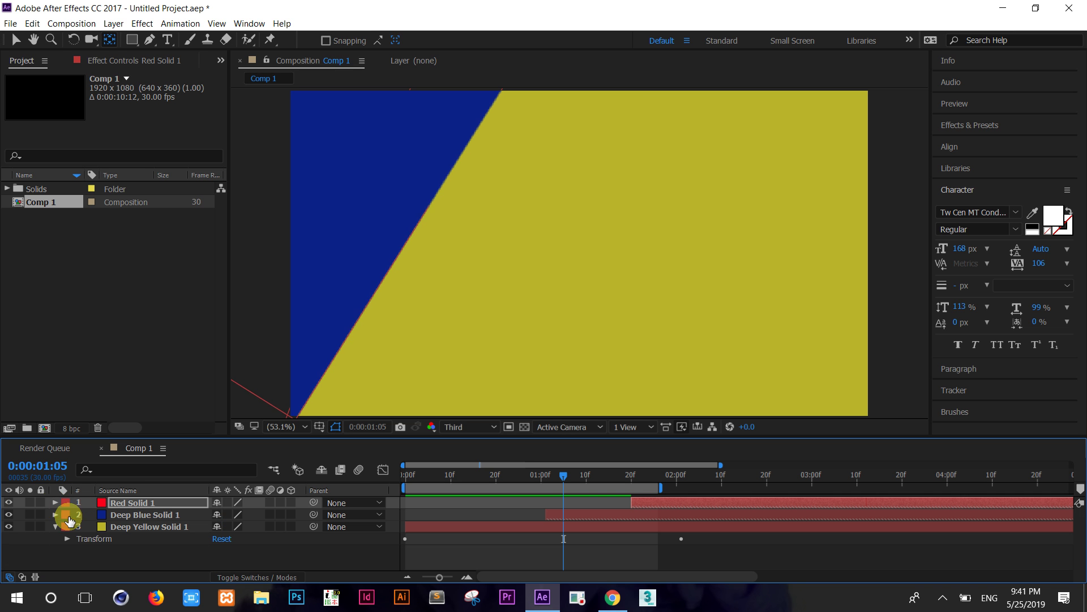
Add a Drop Shadow layer style to Deep Blue Solid 1 and expand its settings
click(126, 516)
right_click(126, 515)
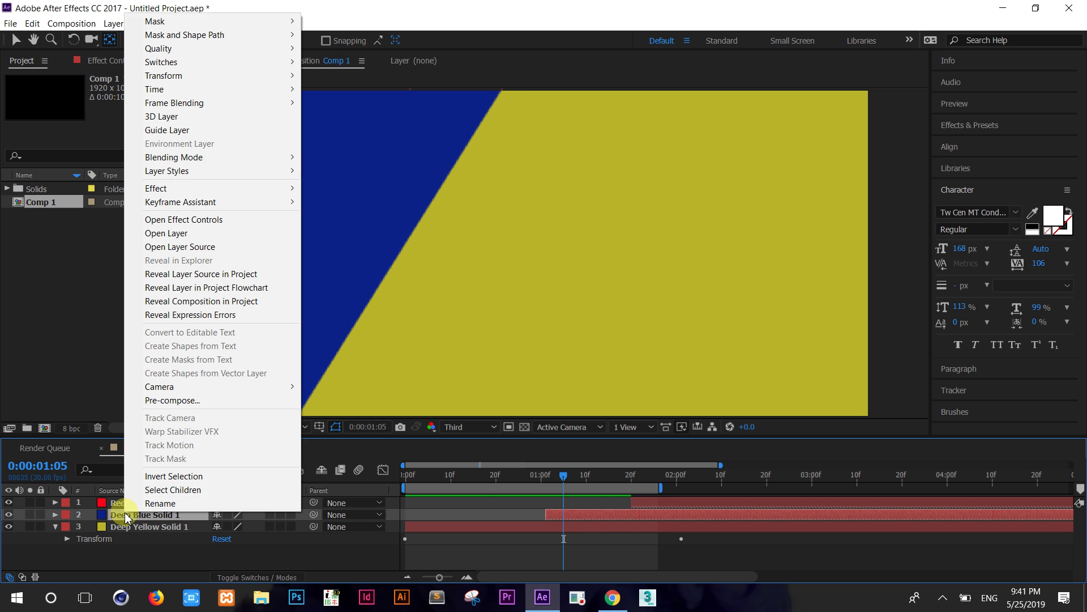
mouse_move(223, 170)
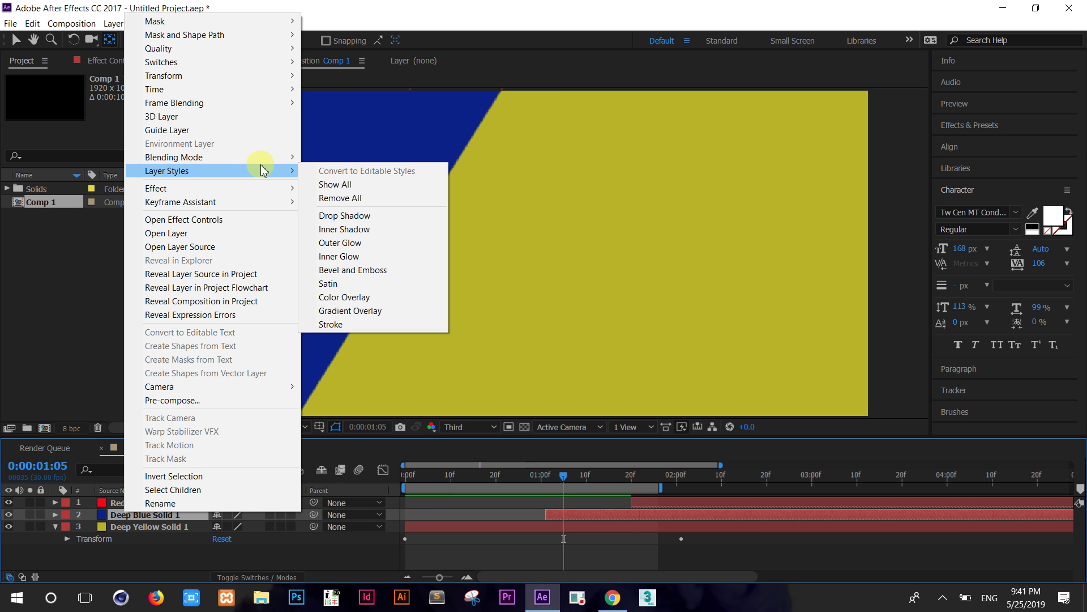
click(357, 217)
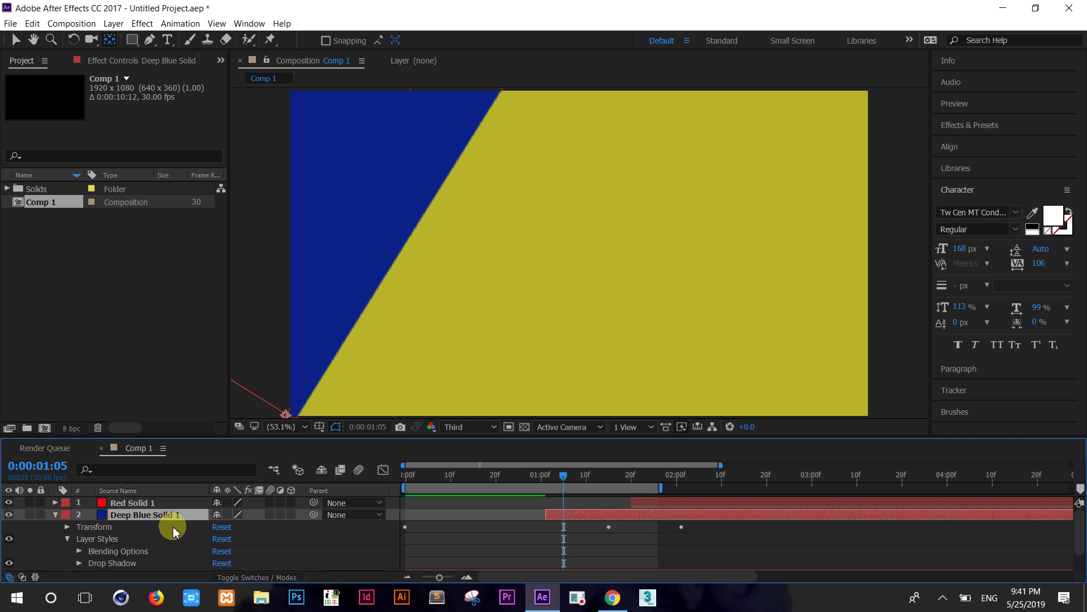
scroll(74, 552, down, 1)
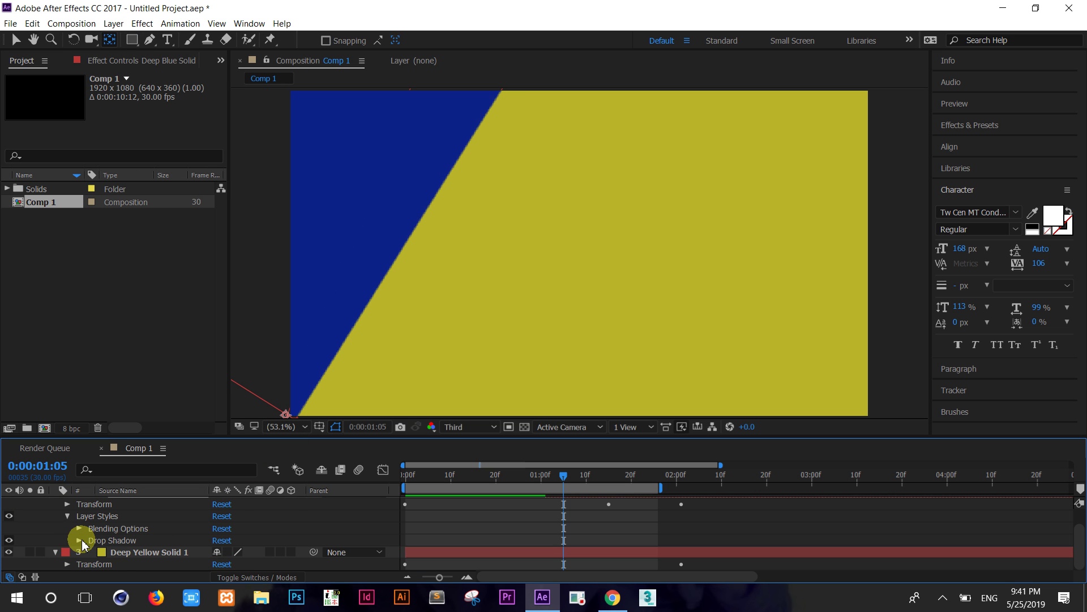
click(79, 544)
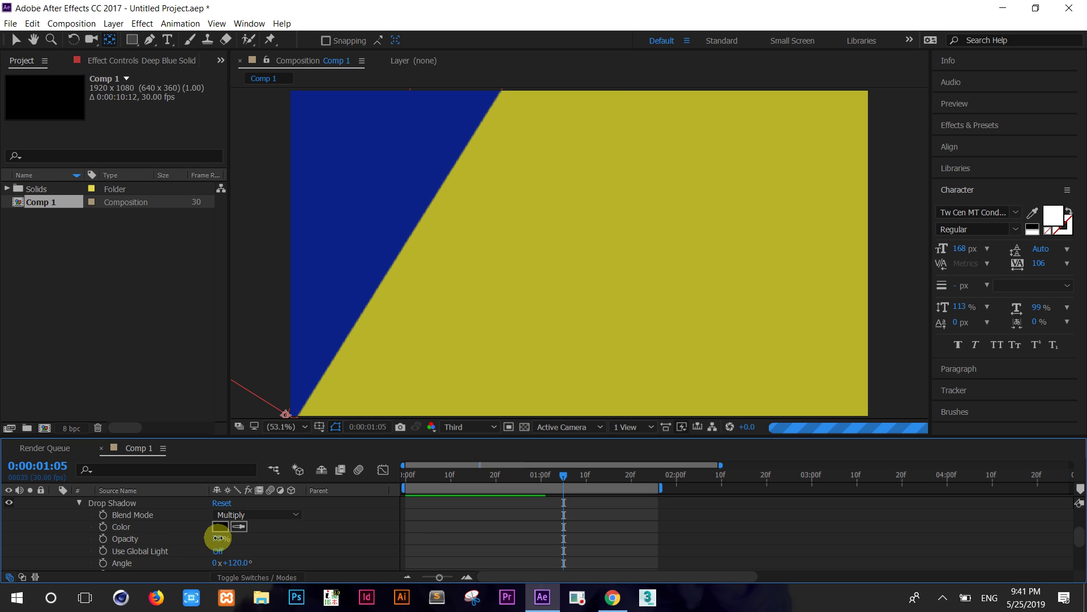
Set the blue shadow's opacity to 30% and size to 20, then collapse the layer
text(30)
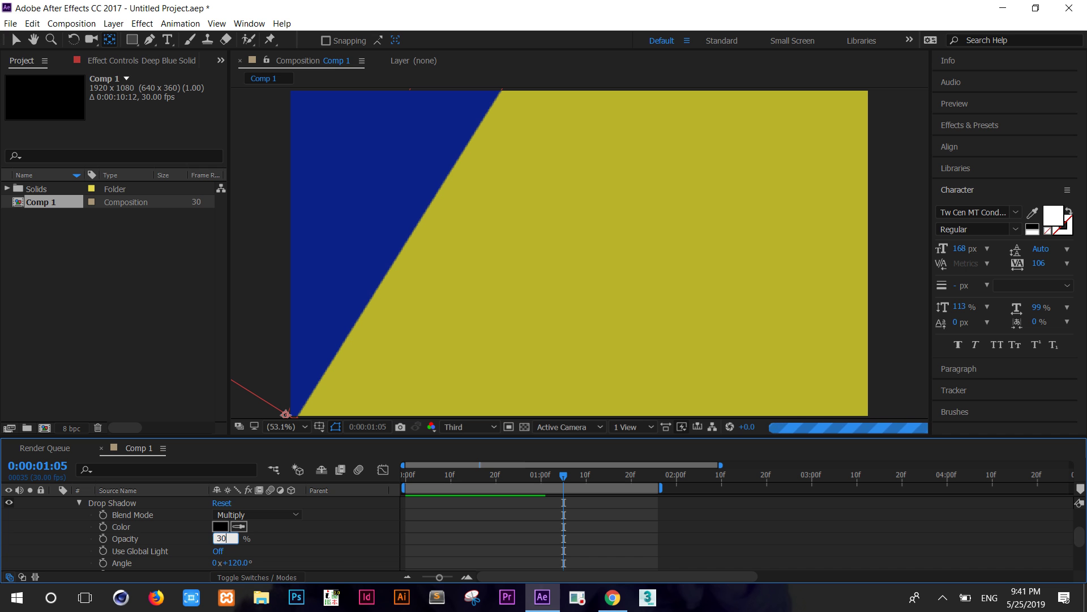
click(206, 552)
scroll(197, 546, down, 3)
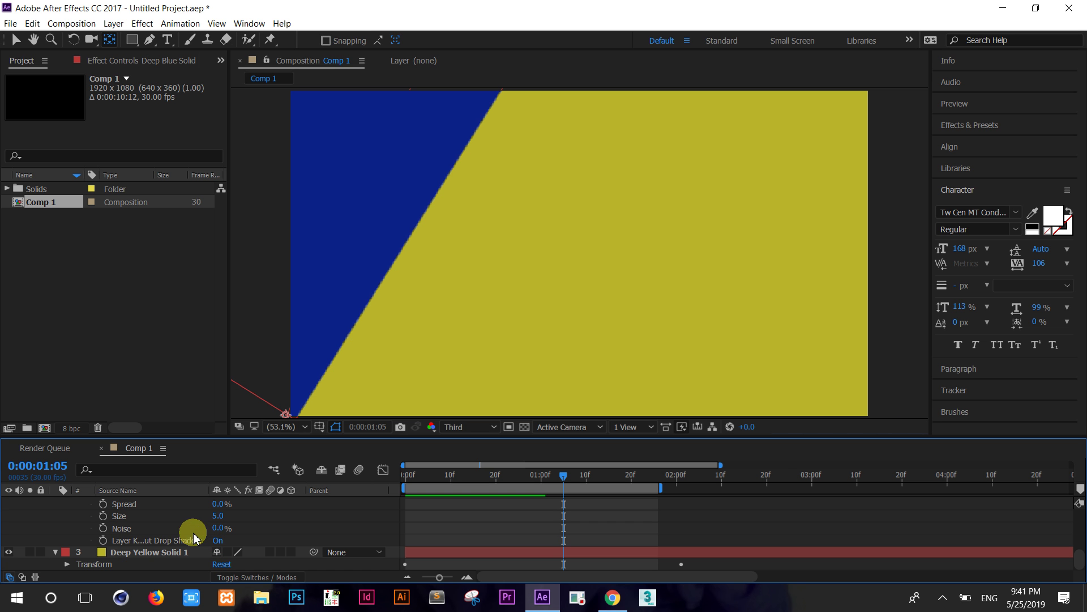
click(215, 516)
text(20)
click(93, 503)
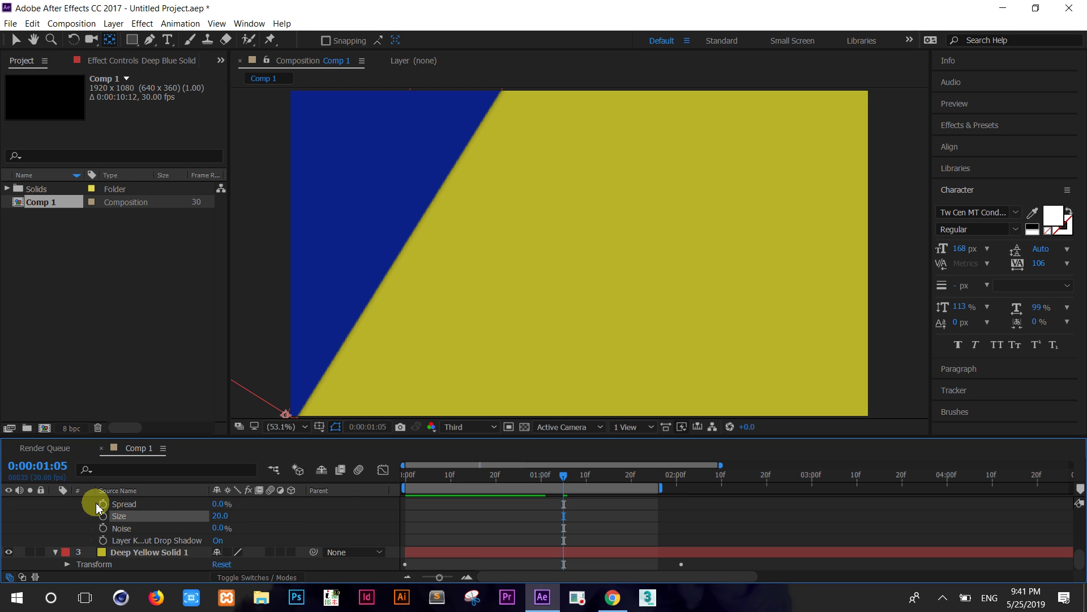
scroll(93, 515, up, 5)
click(55, 515)
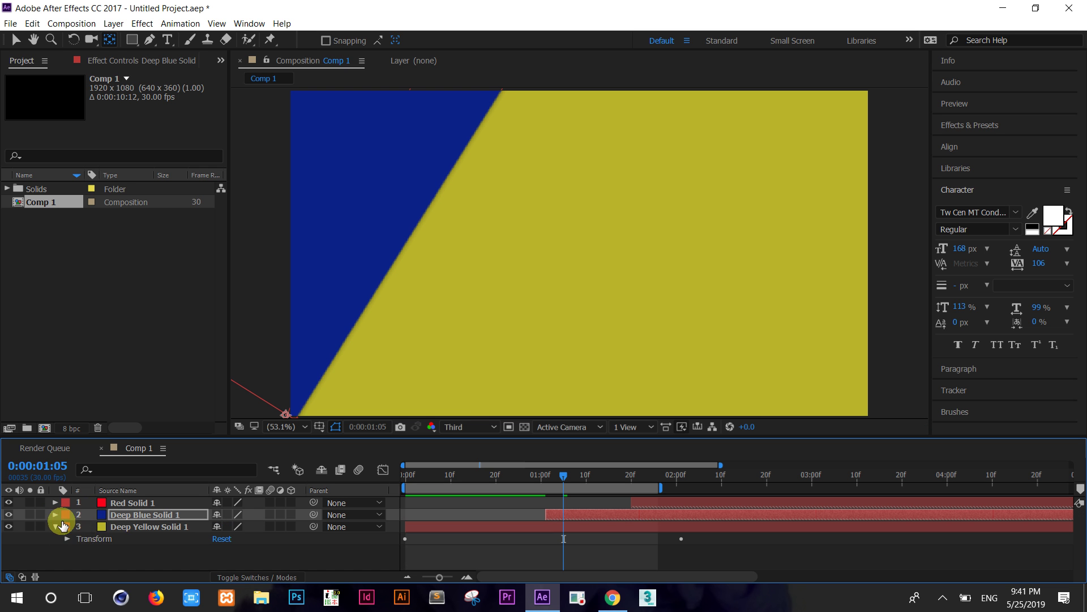
Give Deep Yellow Solid 1 a Drop Shadow style at 30% opacity and size 20
right_click(122, 529)
mouse_move(167, 187)
click(345, 229)
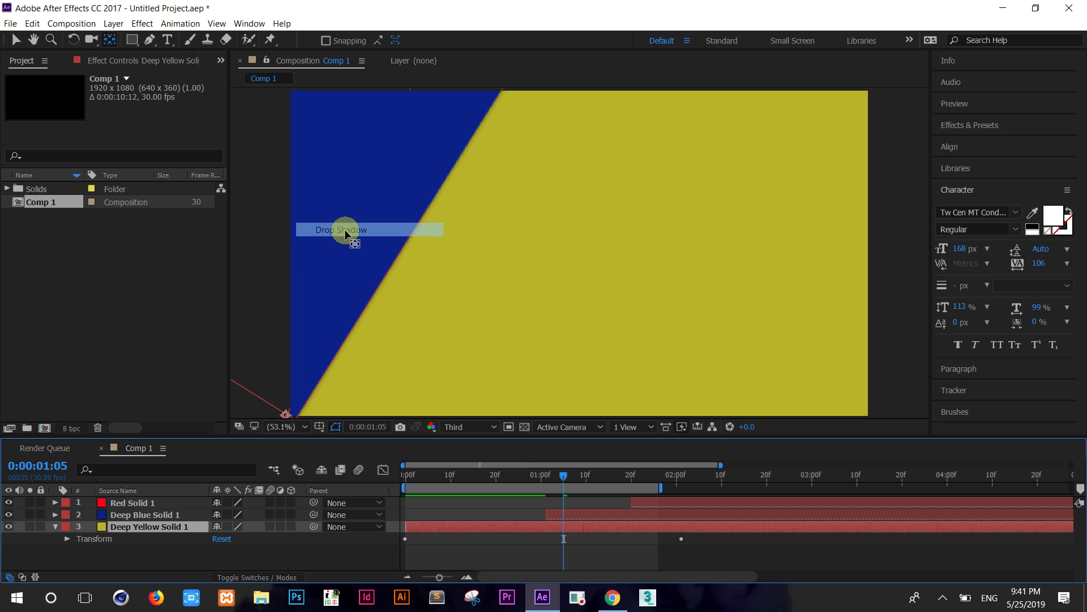
click(78, 566)
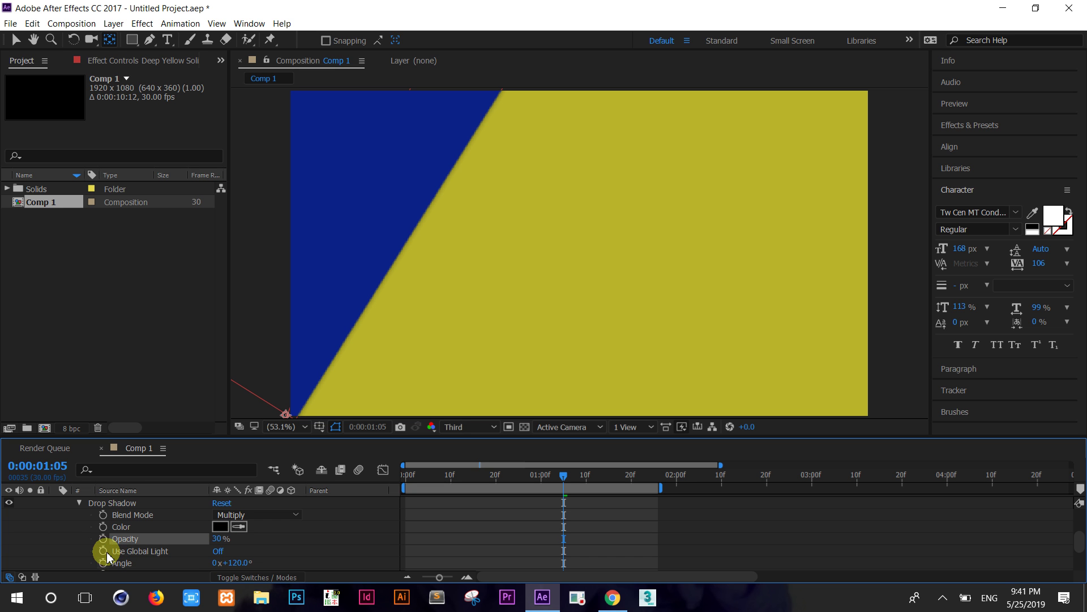
scroll(178, 543, down, 3)
text(20)
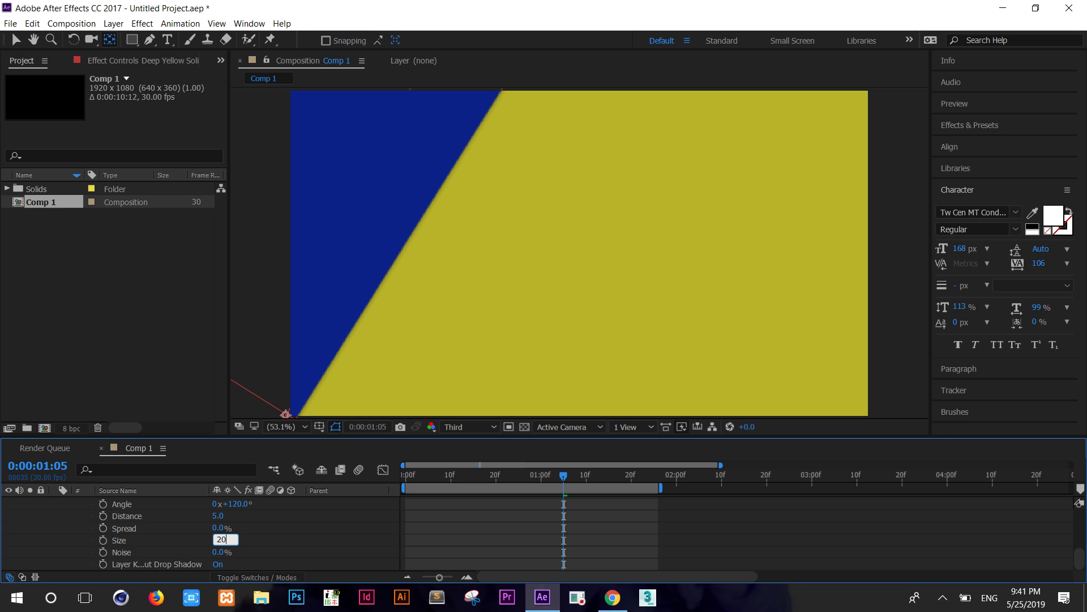
key(Return)
scroll(71, 507, up, 5)
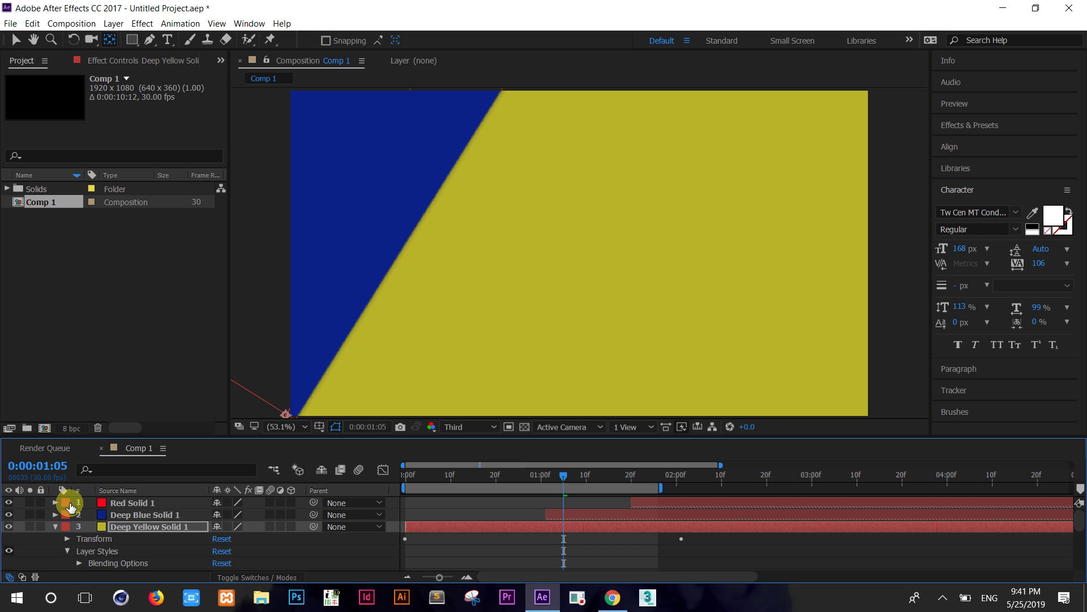
click(55, 527)
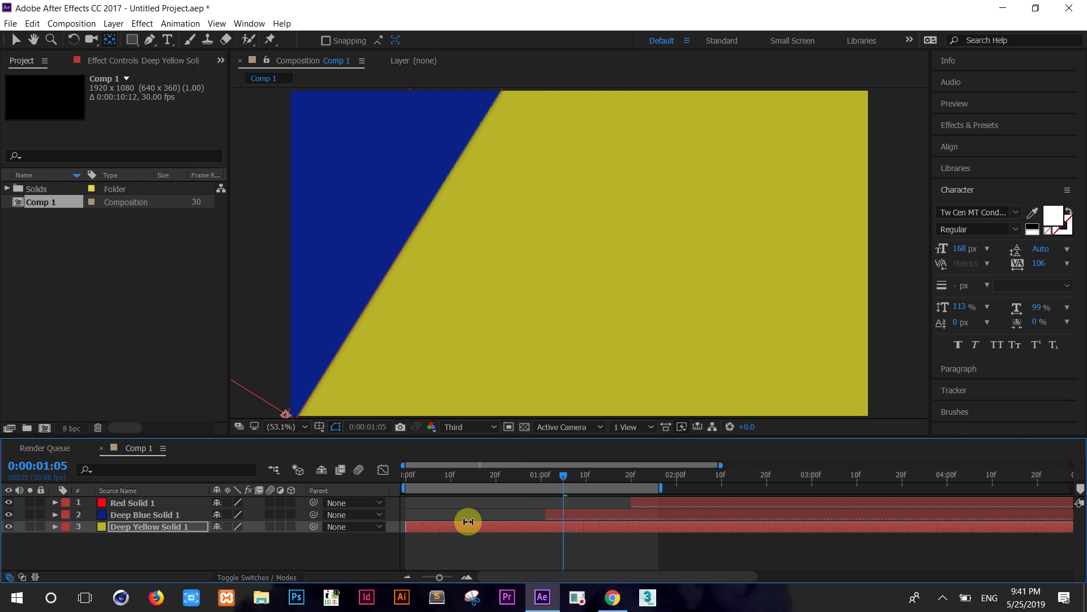
key(space)
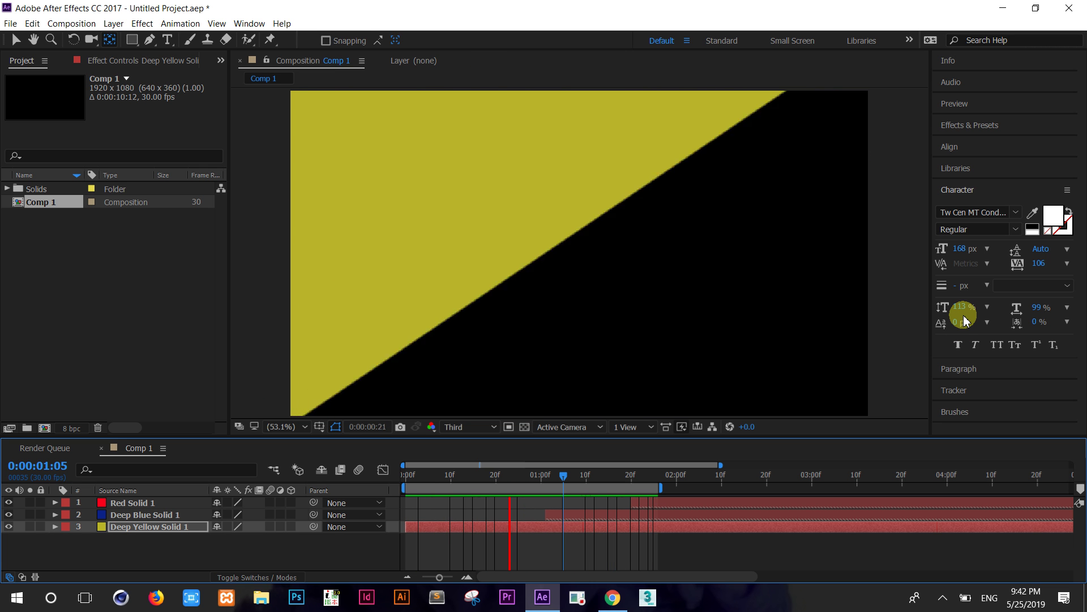
Stop the preview and park the playhead at 0:00:01:23, where red wipes over blue
key(space)
key(space)
key(space)
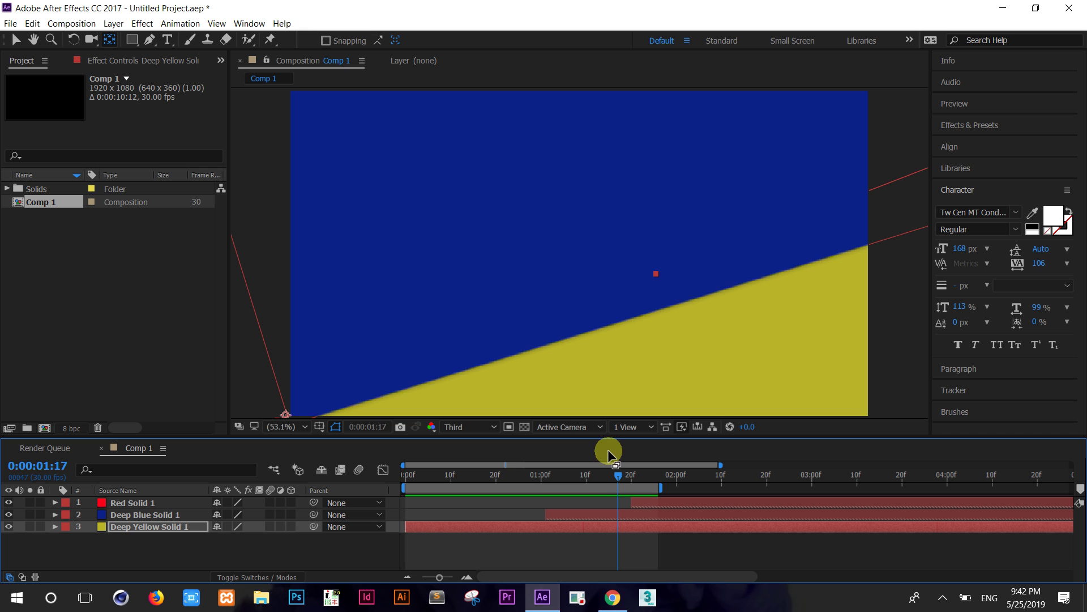
mouse_move(618, 480)
mouse_down()
mouse_move(646, 481)
mouse_move(445, 492)
mouse_move(644, 485)
mouse_up()
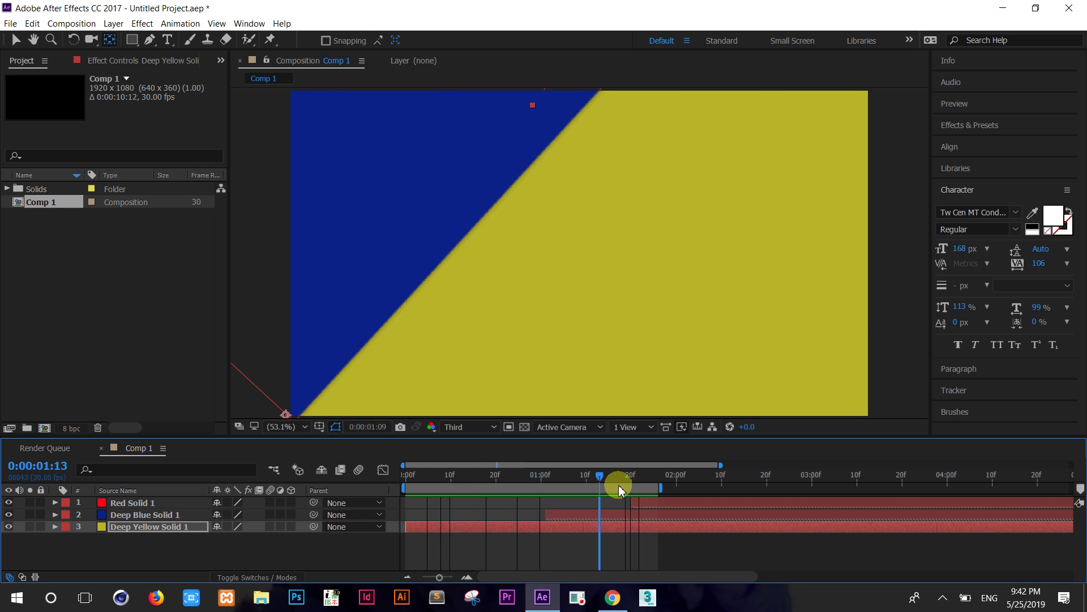
click(943, 598)
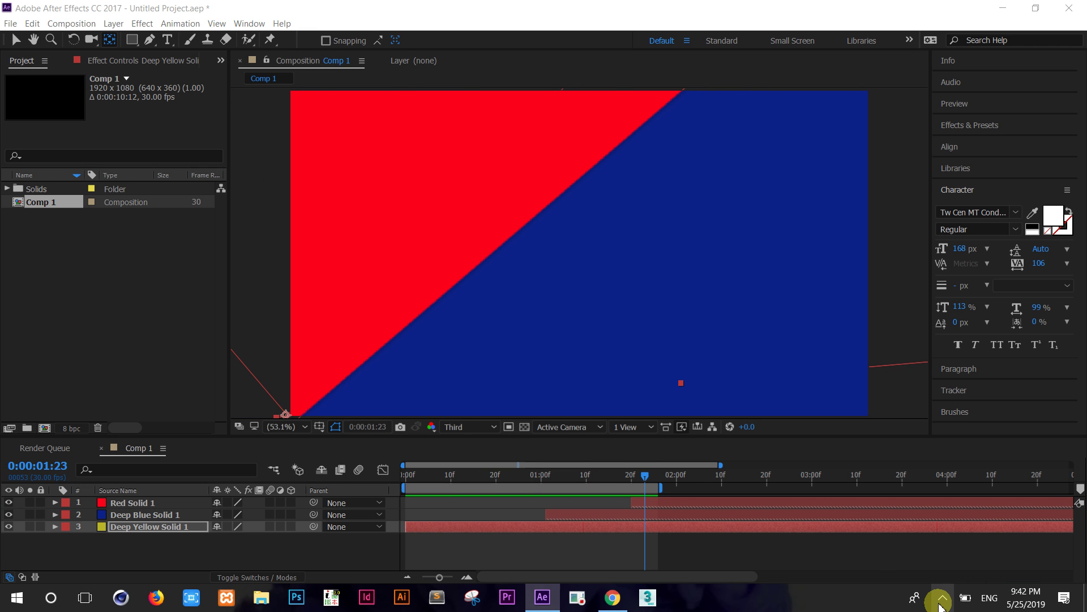